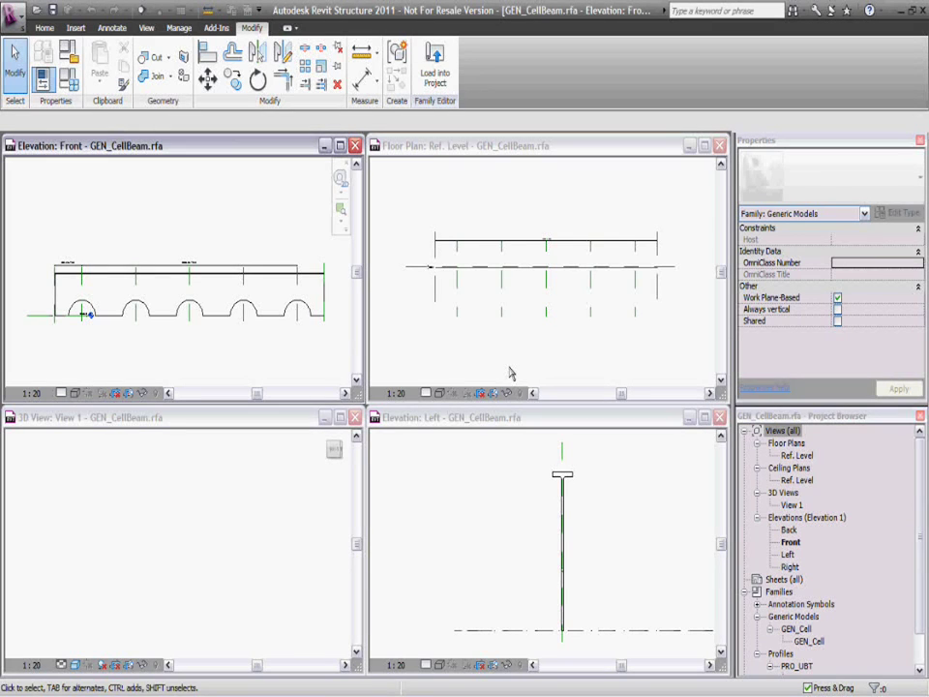
# Make Cell Pitch and Cell Diameter instance parameters in Family Types
pyautogui.click(68, 78)
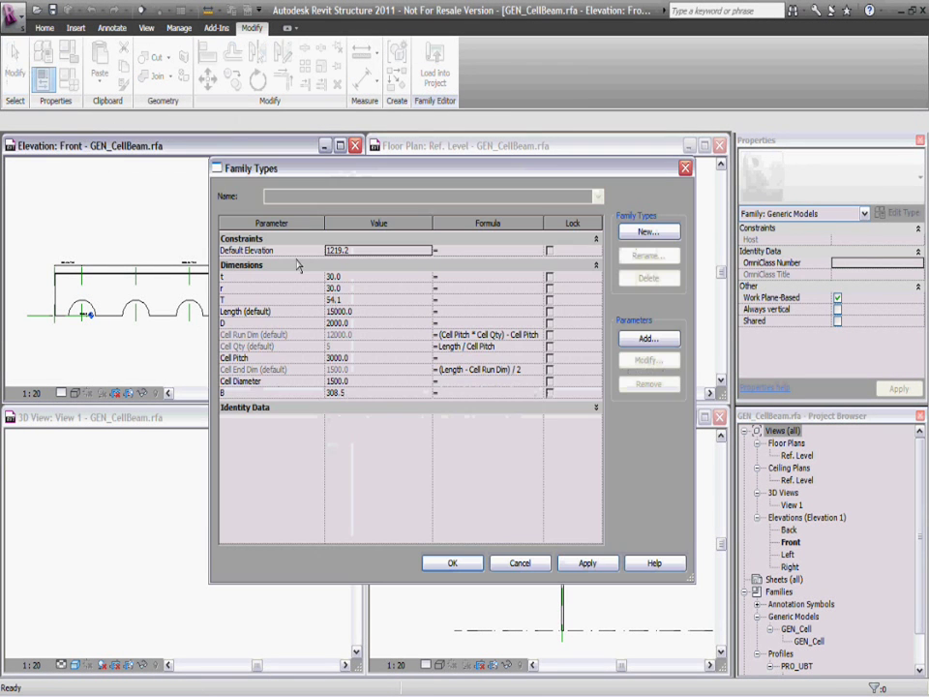
pyautogui.click(237, 357)
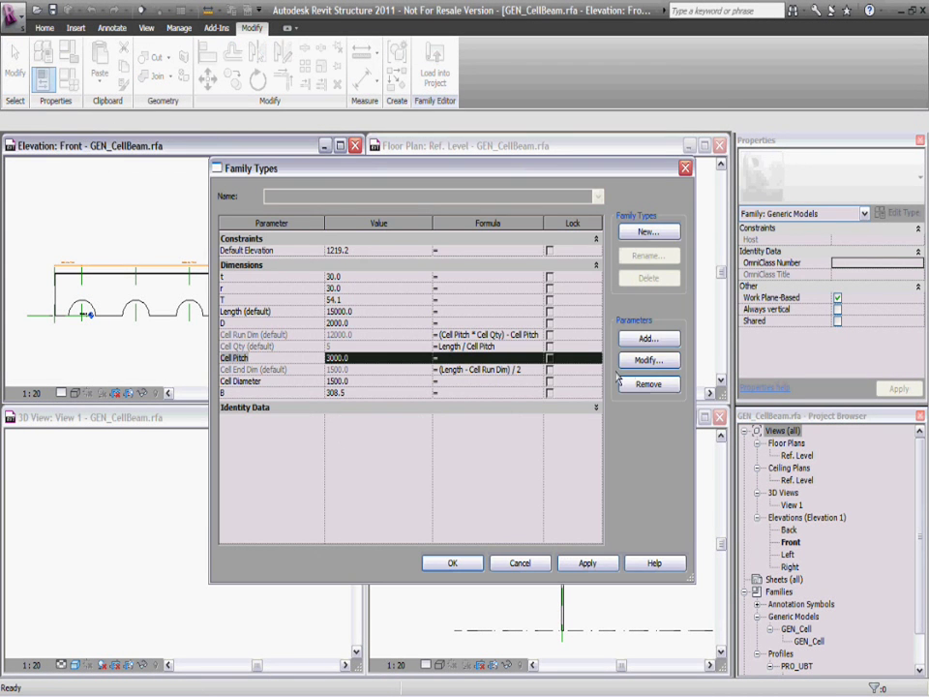
pyautogui.click(635, 365)
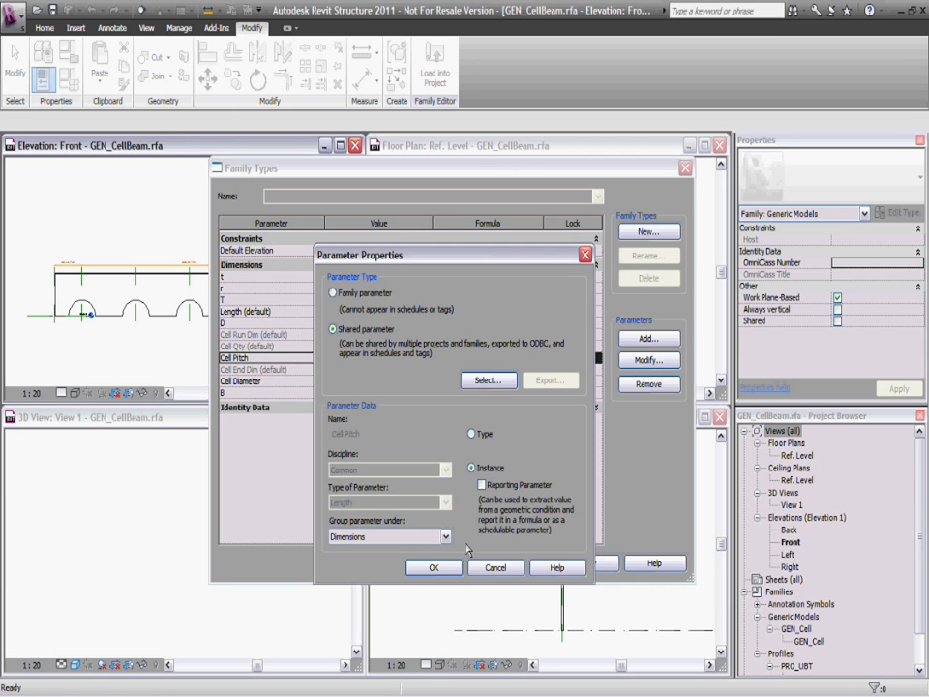
pyautogui.click(434, 567)
pyautogui.click(254, 381)
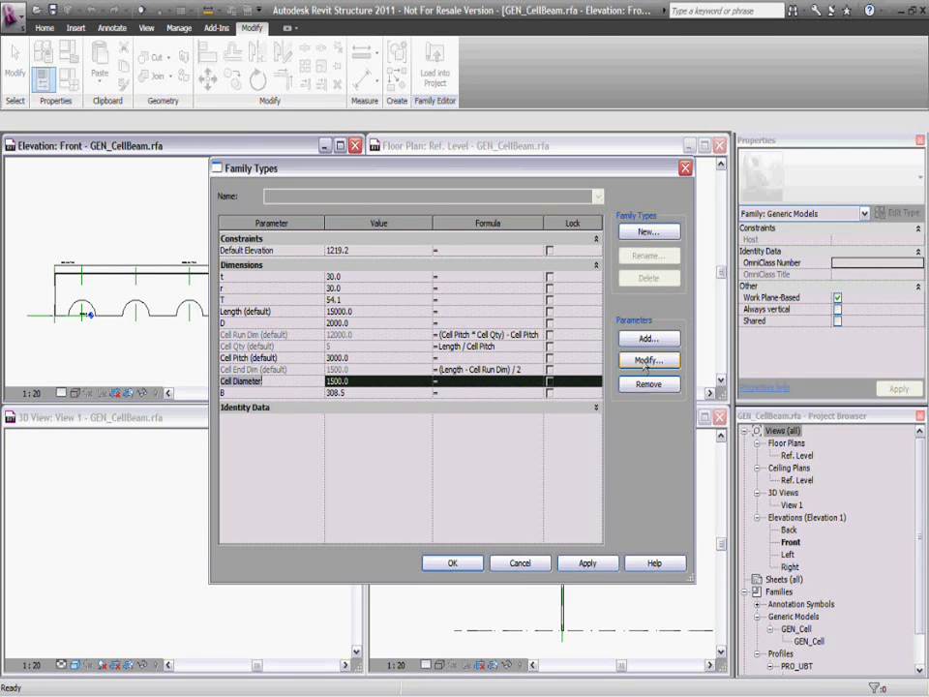
pyautogui.click(645, 365)
pyautogui.click(470, 465)
pyautogui.click(430, 508)
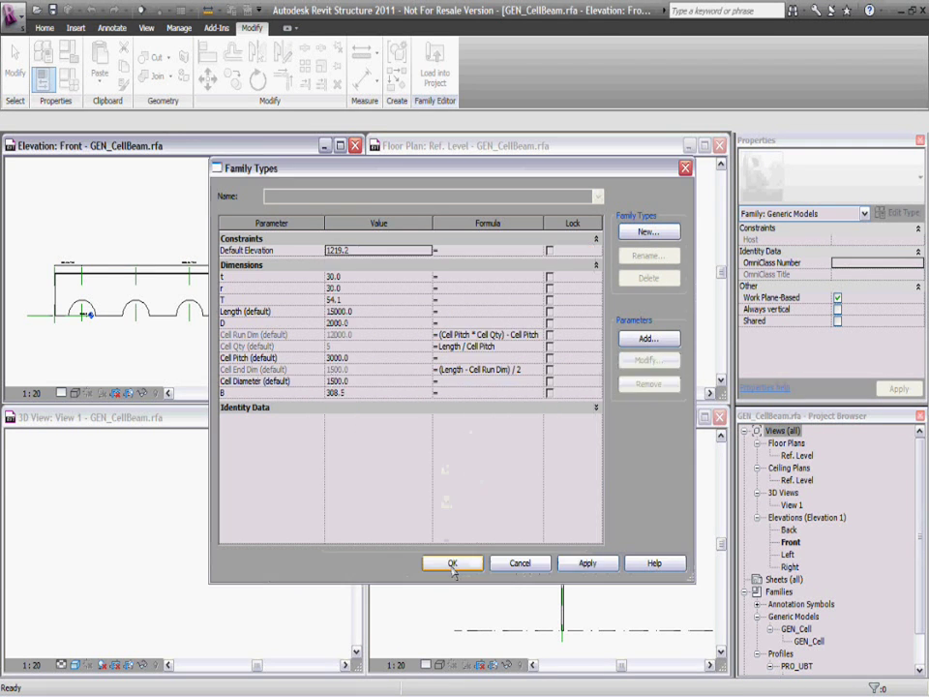
pyautogui.click(600, 568)
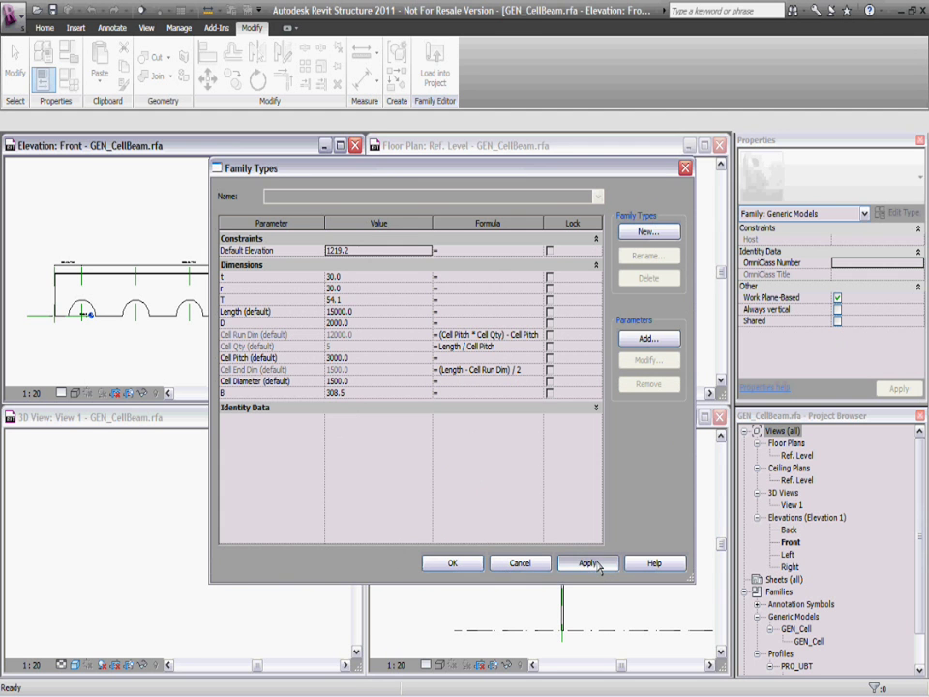
pyautogui.click(452, 562)
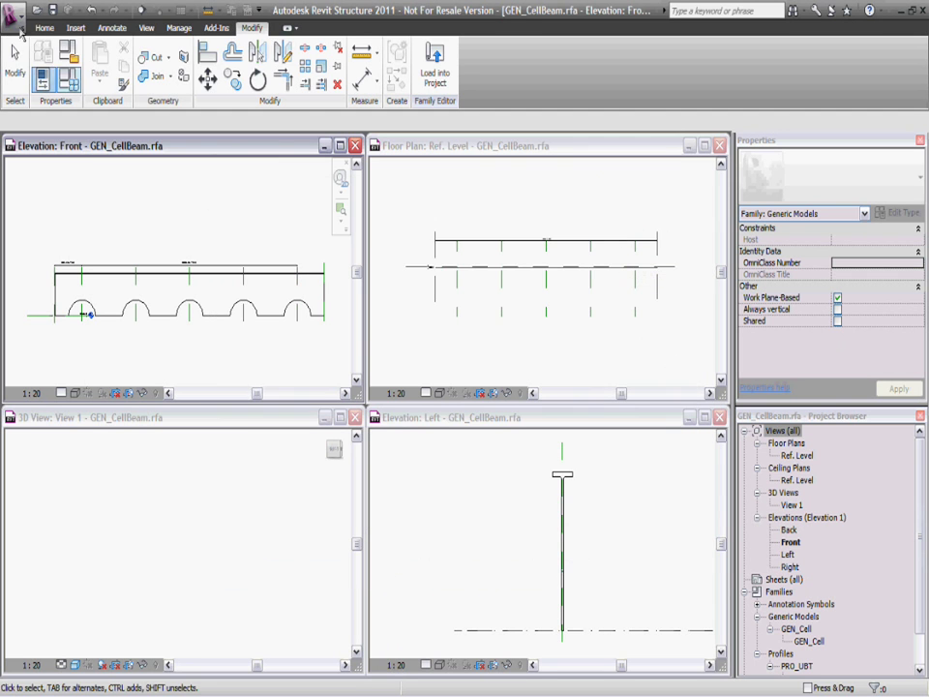
# Close the GEN_CellBeam family, answering the save prompt
pyautogui.click(14, 17)
pyautogui.click(39, 403)
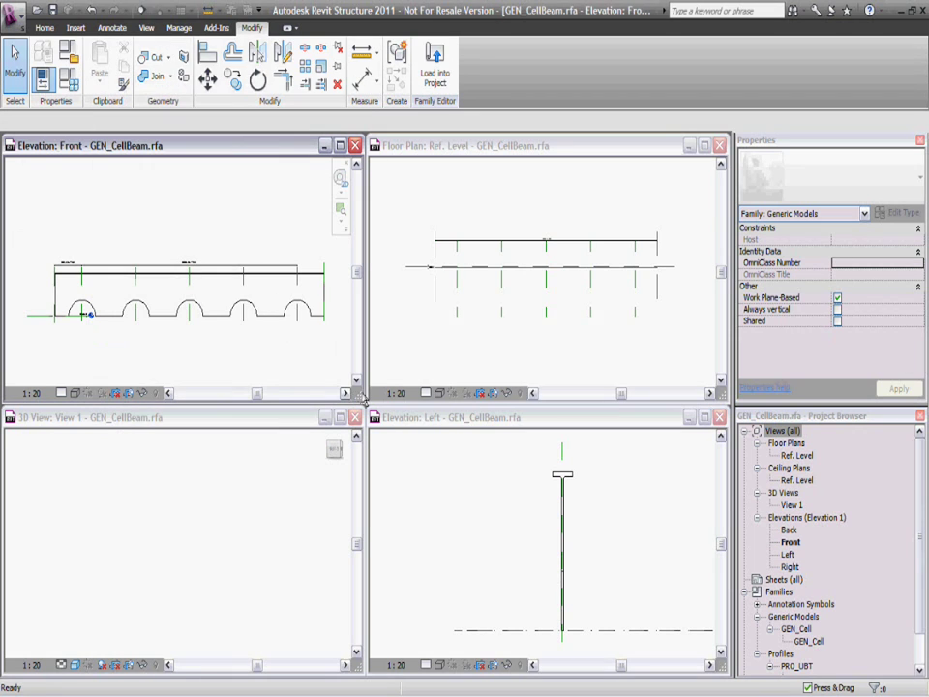
pyautogui.click(498, 374)
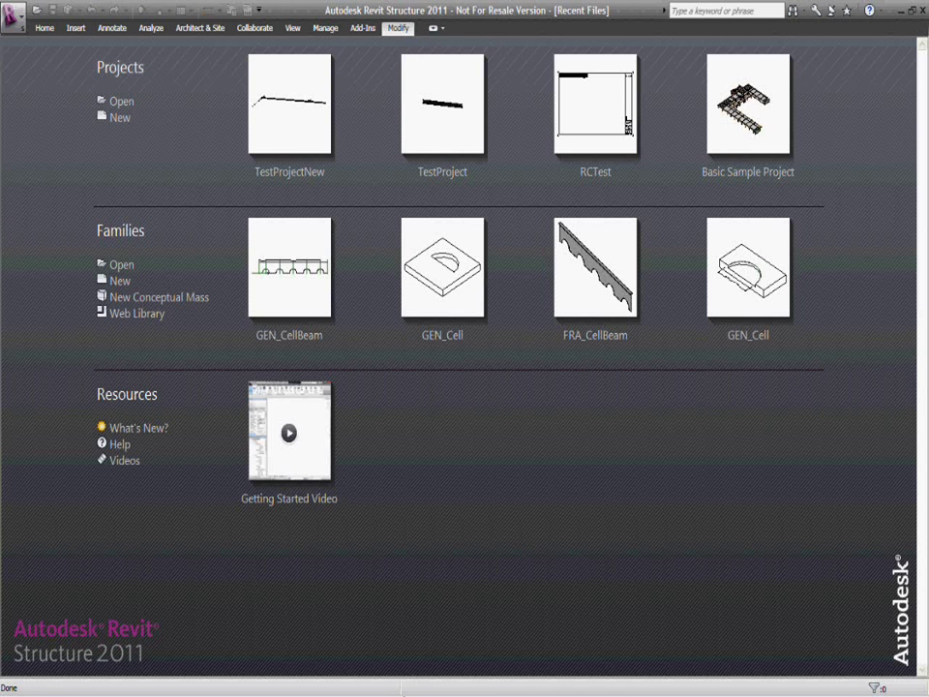
# Open W_CAT_S-UB.csv from the 110424 folder in Excel
pyautogui.click(353, 683)
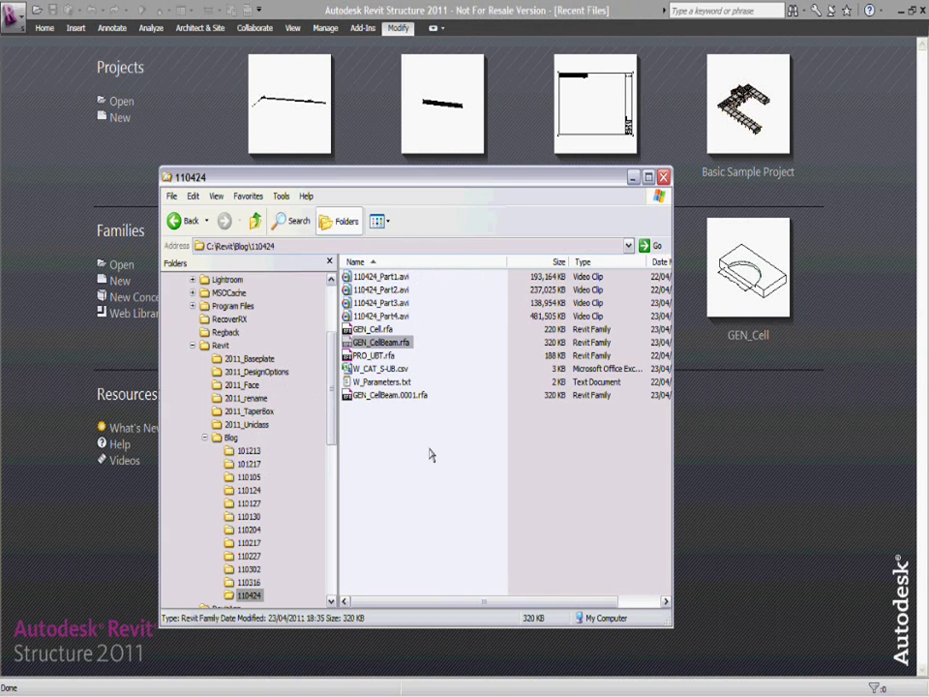
pyautogui.click(394, 373)
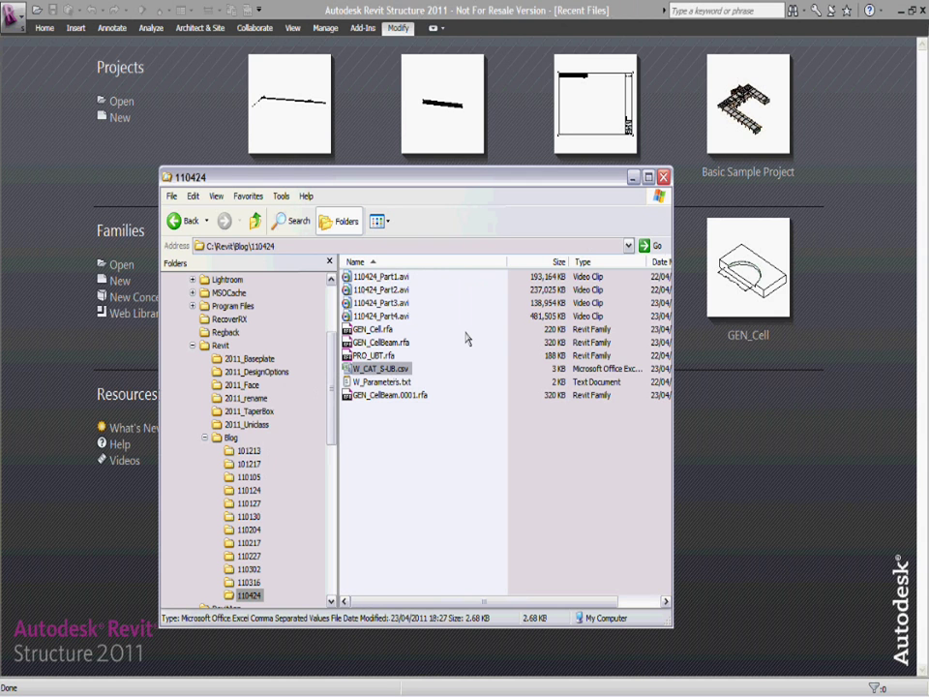
pyautogui.press('Return')
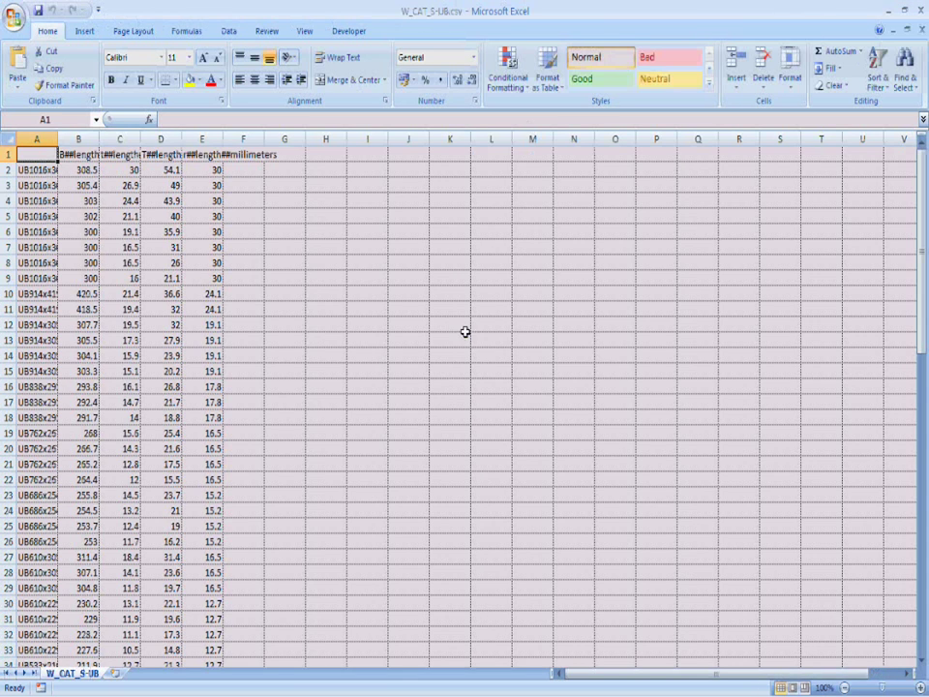
# Autofit column A to show full names like UB1016x305x487, then close the spreadsheet
pyautogui.scroll(-1, 234, 370)
pyautogui.scroll(1, 234, 370)
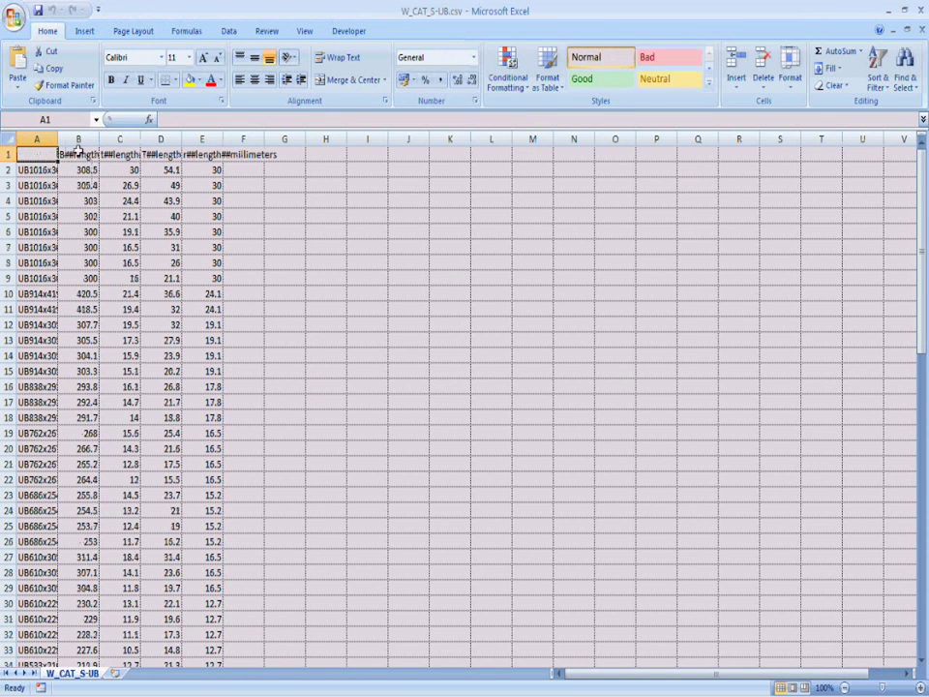
pyautogui.doubleClick(59, 140)
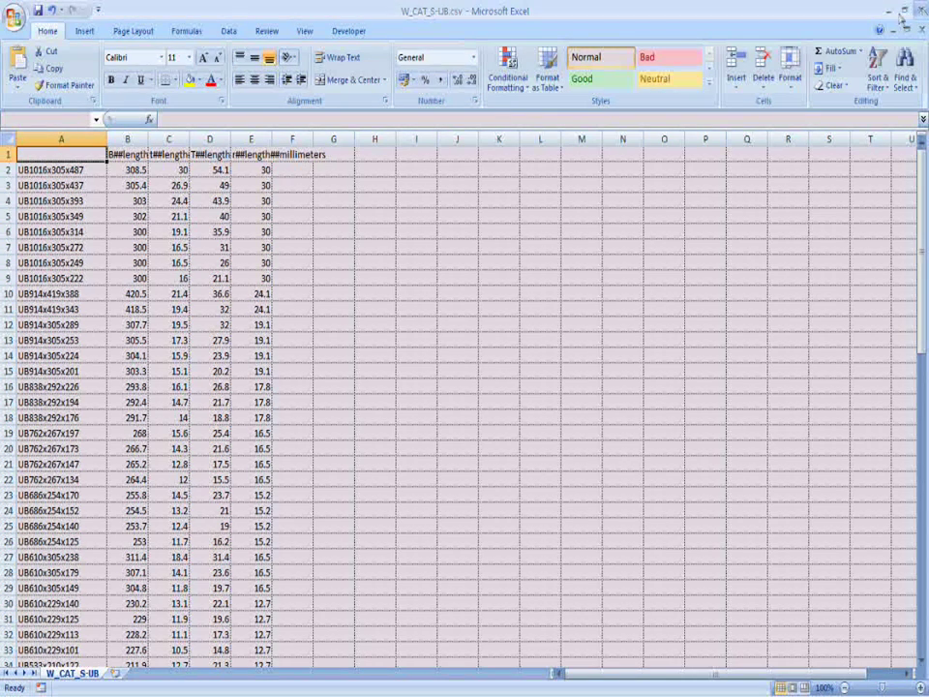
pyautogui.hotkey('ctrl', 'w')
# Discard the Excel changes and paste a duplicate of W_CAT_S-UB.csv into 110424
pyautogui.click(465, 399)
pyautogui.rightClick(386, 368)
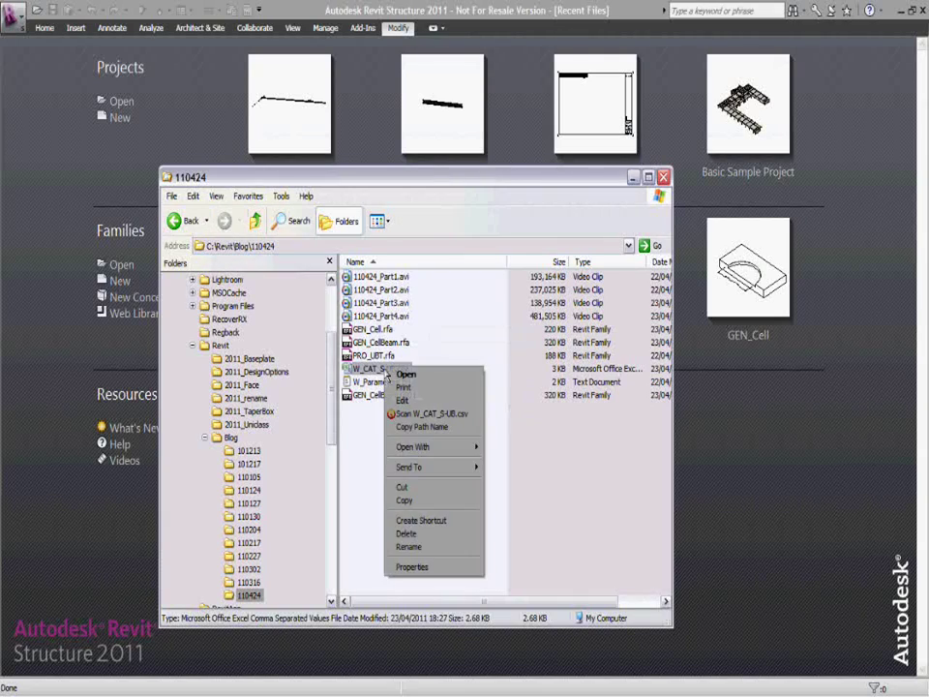
pyautogui.click(427, 503)
pyautogui.rightClick(388, 388)
pyautogui.click(428, 523)
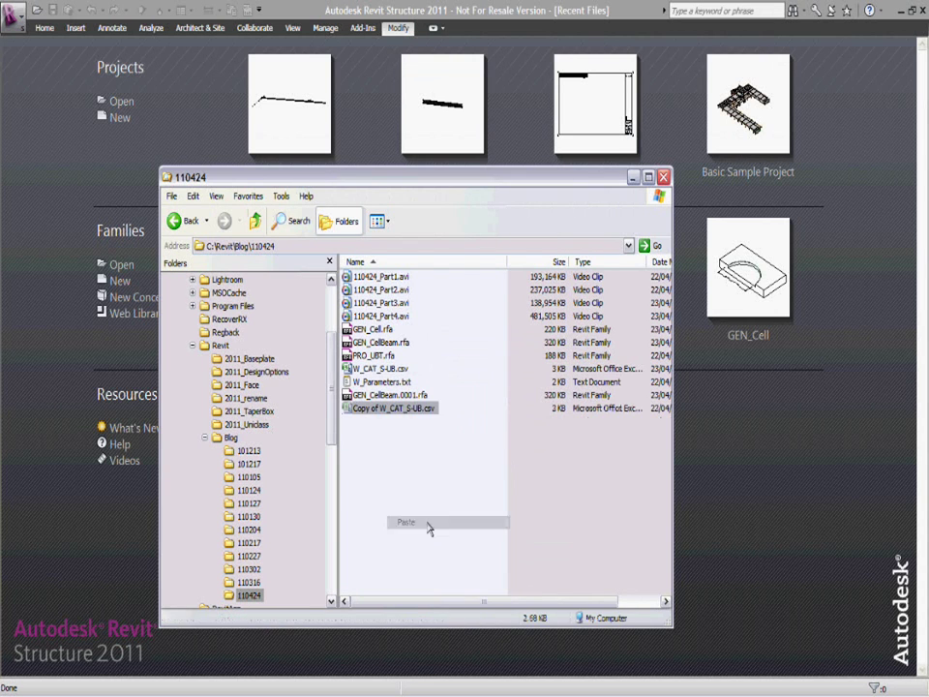
pyautogui.click(416, 479)
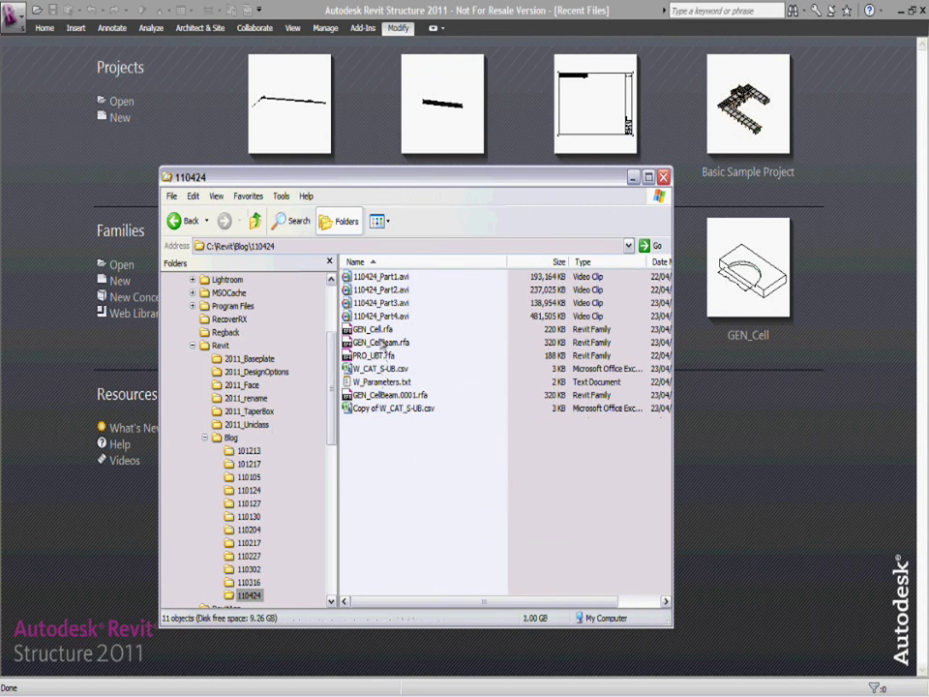
# Copy the GEN_CellBeam.rfa file name without renaming the family file
pyautogui.click(383, 346)
pyautogui.rightClick(384, 343)
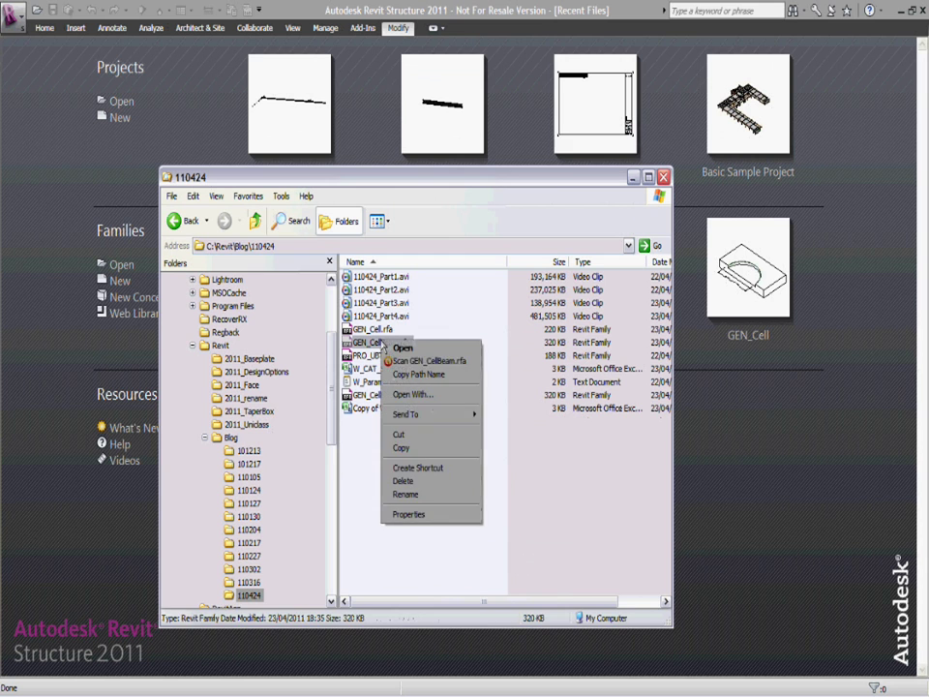
pyautogui.click(416, 494)
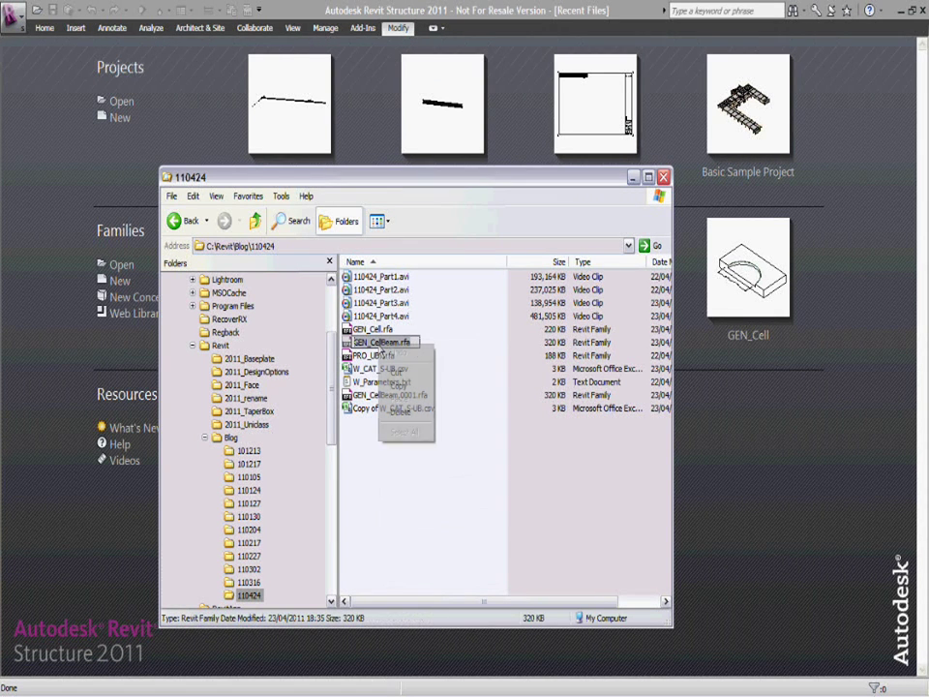
pyautogui.click(418, 468)
pyautogui.click(419, 468)
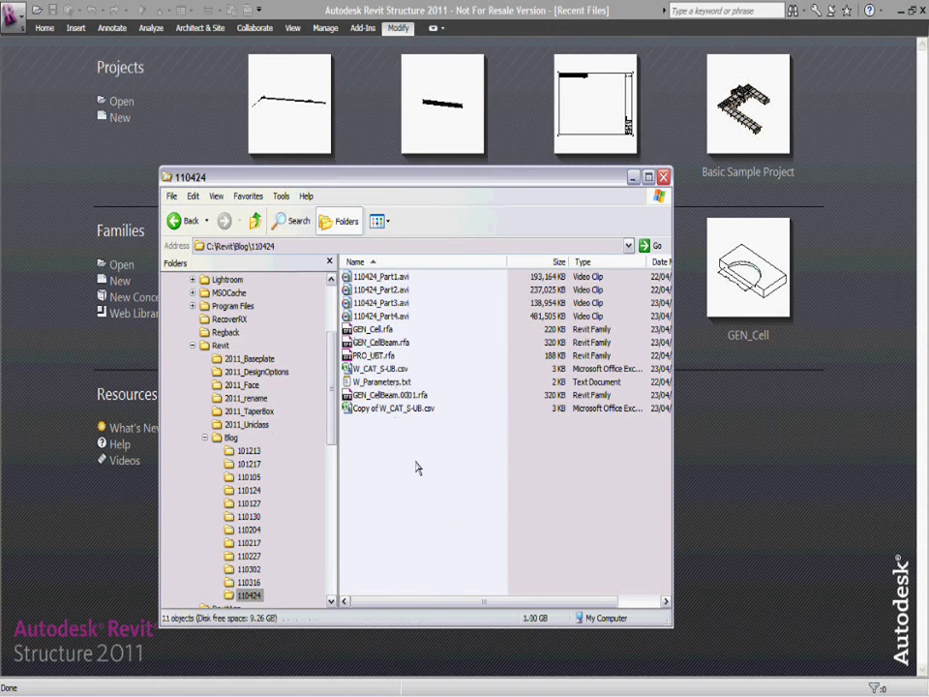
# Rename the CSV copy to GEN_CellBeam.txt, accept the extension change, and minimize Explorer
pyautogui.click(386, 410)
pyautogui.rightClick(387, 413)
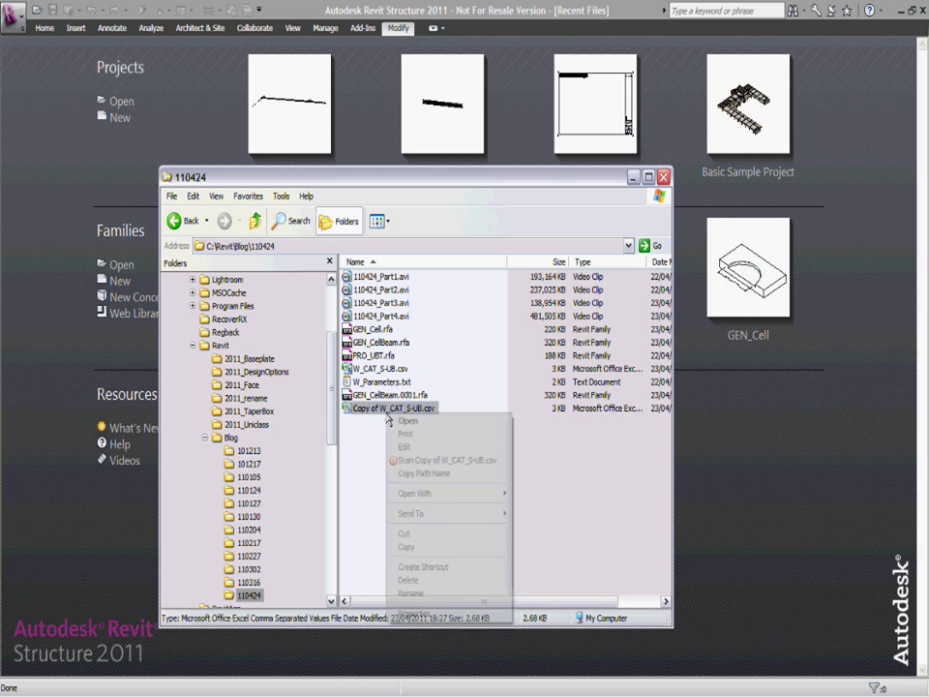
pyautogui.click(430, 592)
pyautogui.rightClick(392, 407)
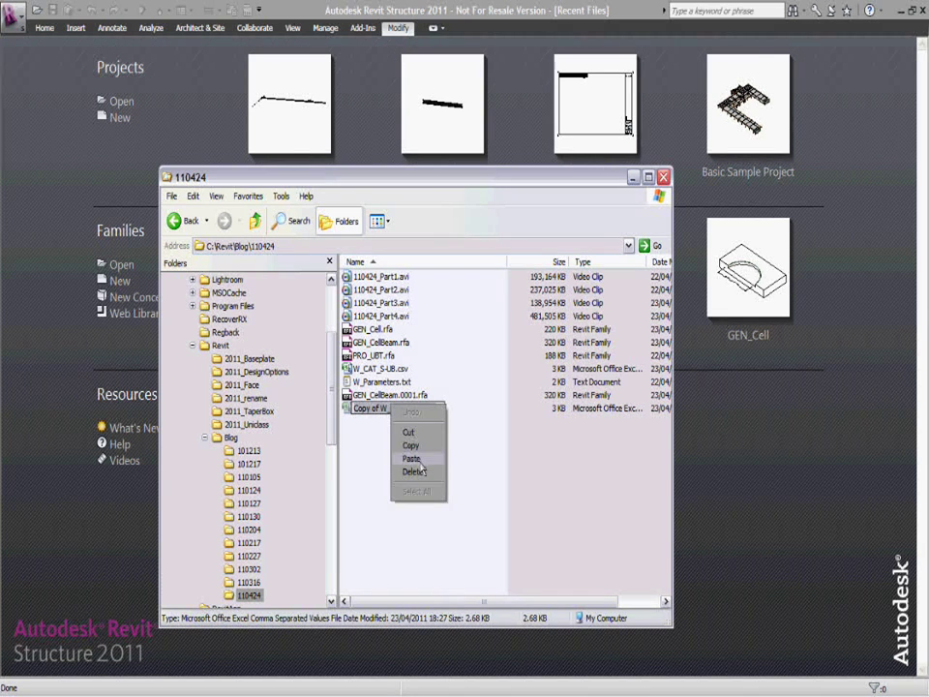
pyautogui.click(418, 460)
pyautogui.write('GEN_CellBeam.txt')
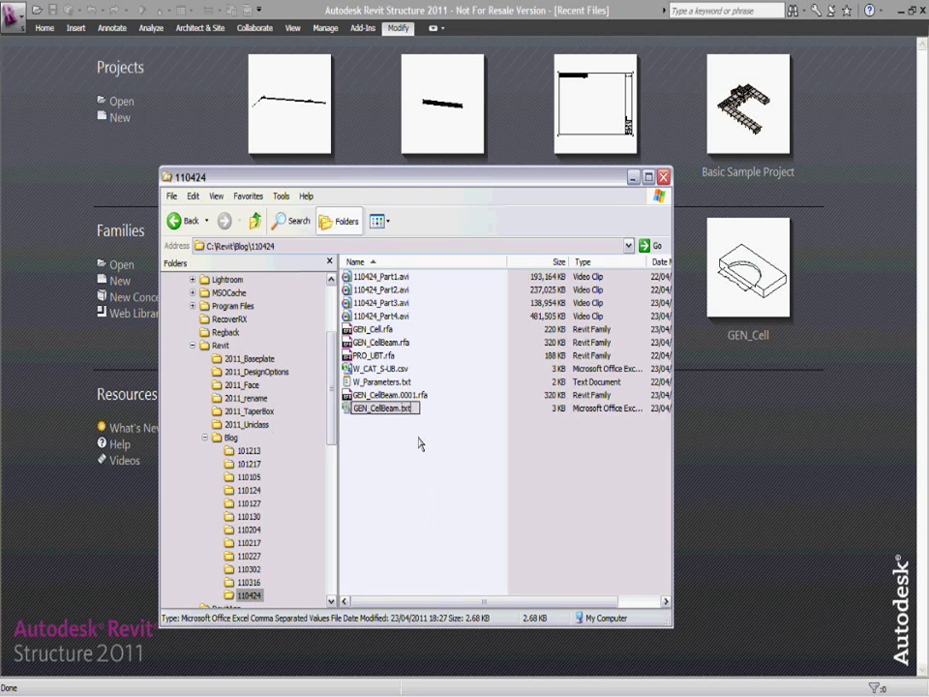
pyautogui.press('Return')
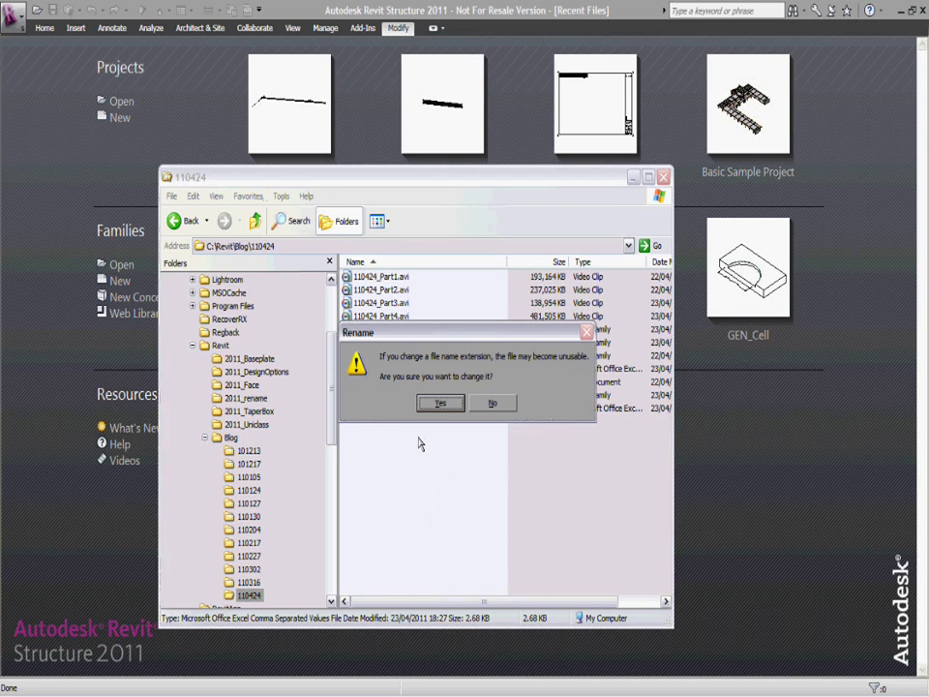
pyautogui.click(438, 405)
pyautogui.click(472, 452)
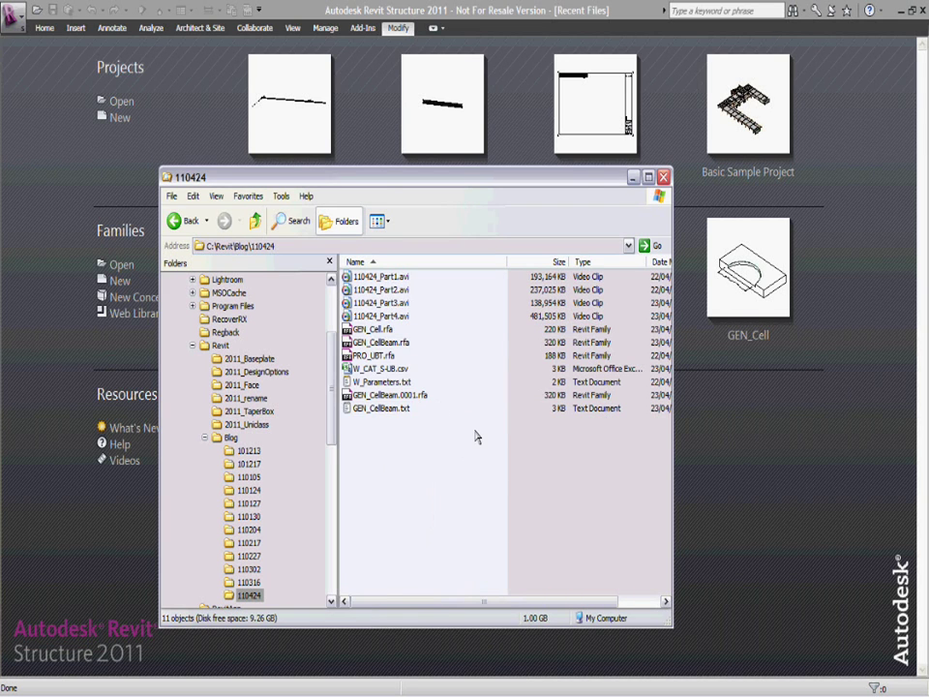
pyautogui.click(633, 177)
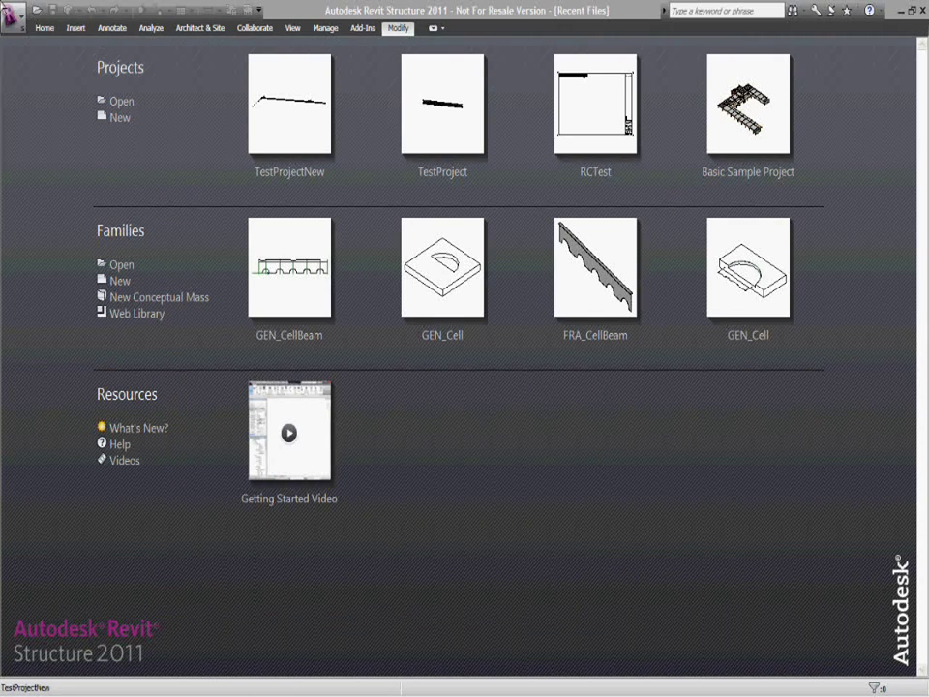
# Create a new family from the Beams and Braces framing template and tile its views (WT)
pyautogui.click(12, 13)
pyautogui.moveTo(41, 71)
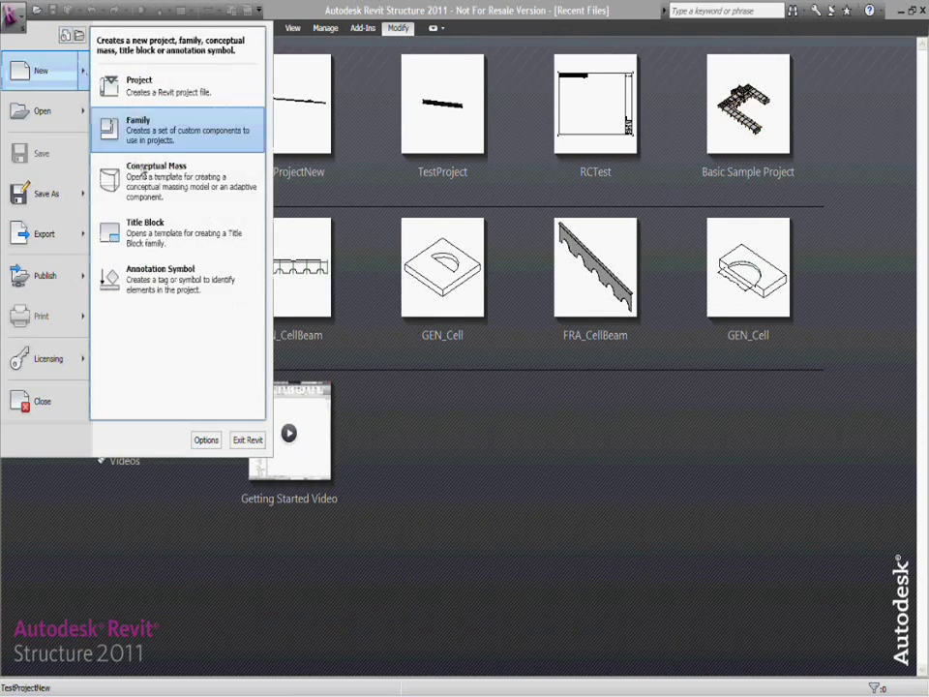
pyautogui.click(133, 118)
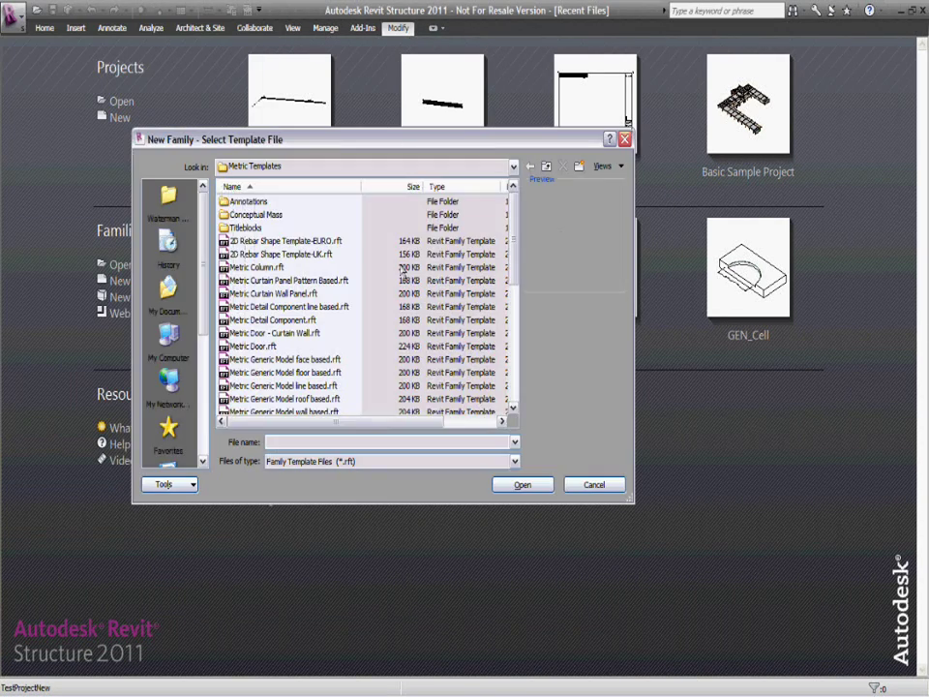
pyautogui.moveTo(514, 243); pyautogui.dragTo(523, 363)
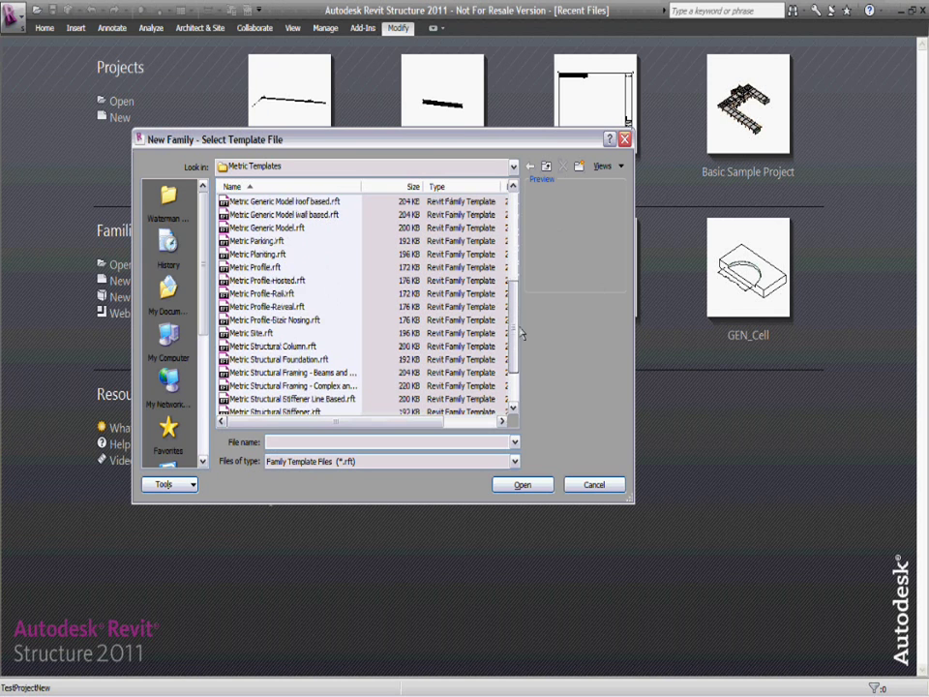
pyautogui.click(341, 307)
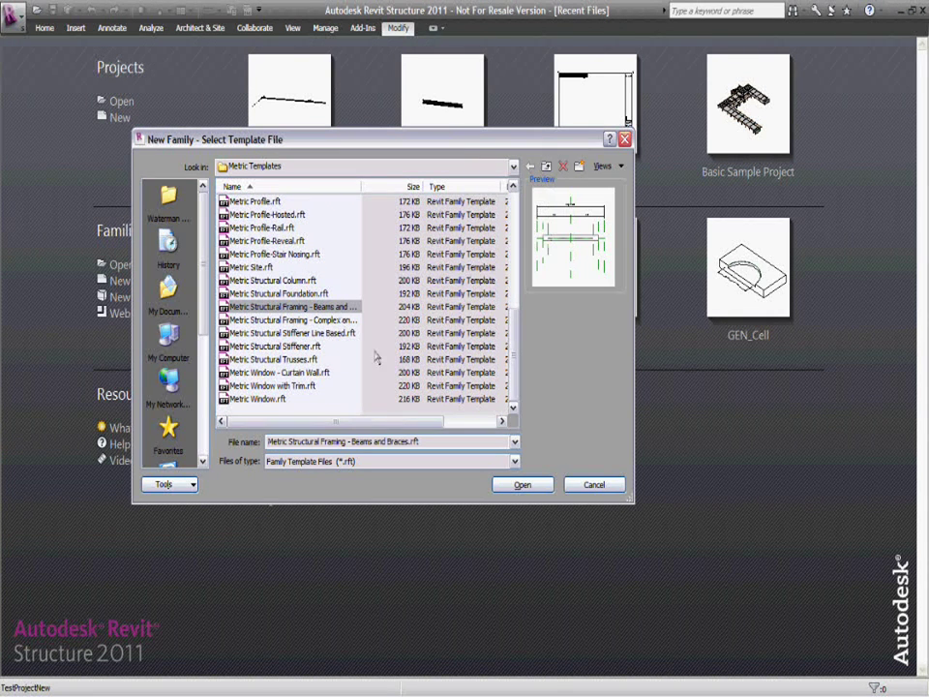
pyautogui.click(519, 481)
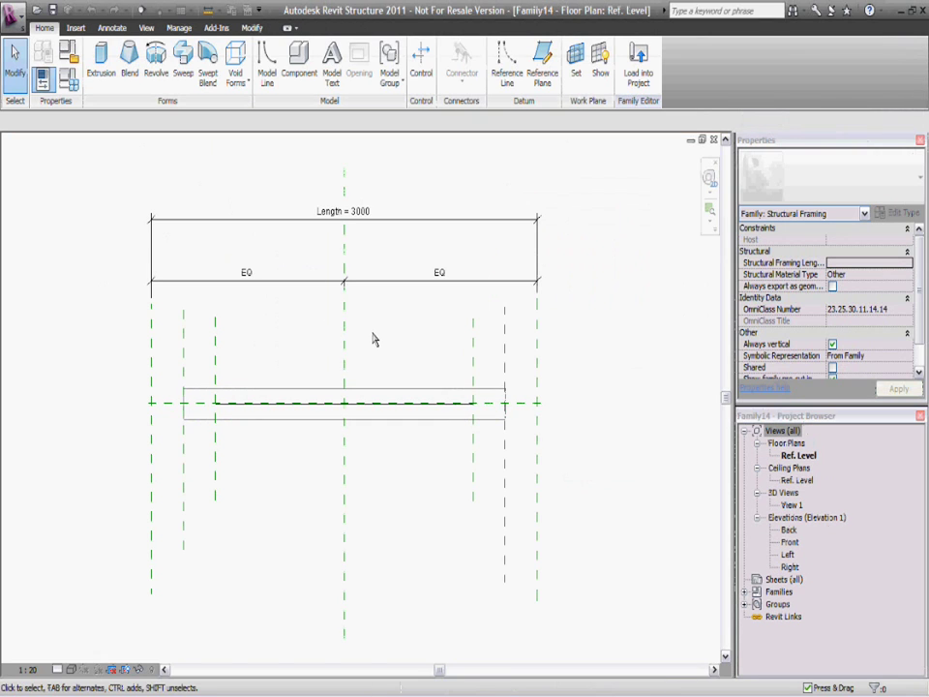
pyautogui.press('w')
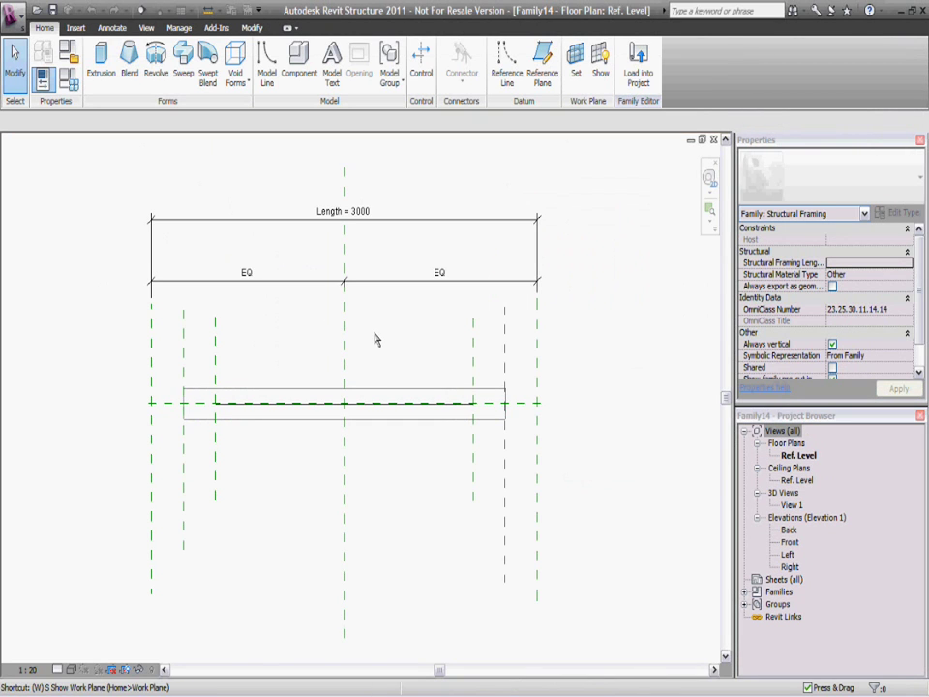
pyautogui.press('t')
pyautogui.scroll(-3, 177, 207)
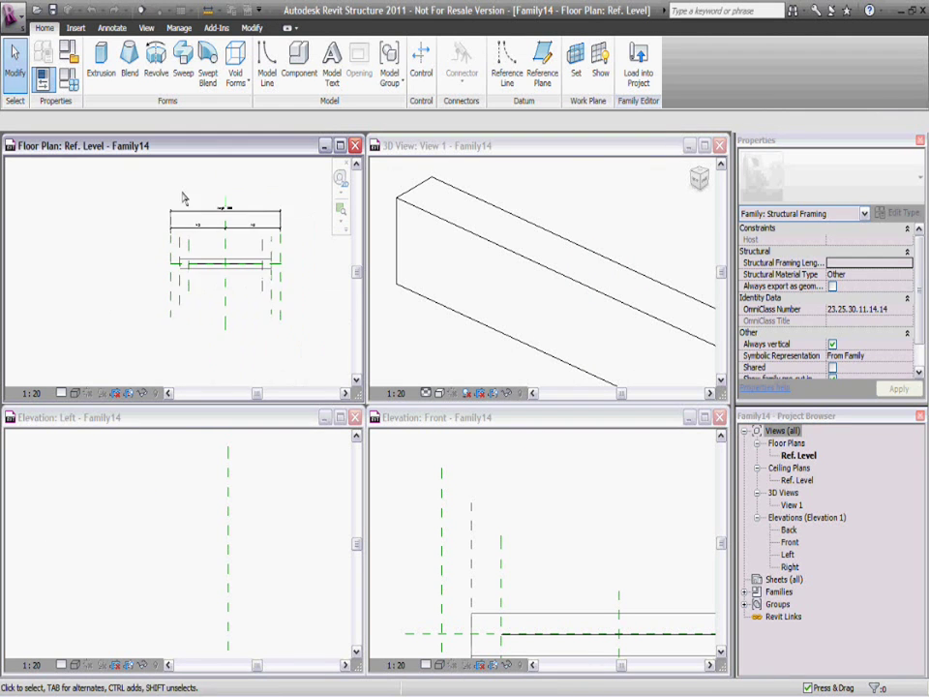
# Begin Save As using the GEN_CellBeam name with its GEN prefix removed
pyautogui.click(14, 14)
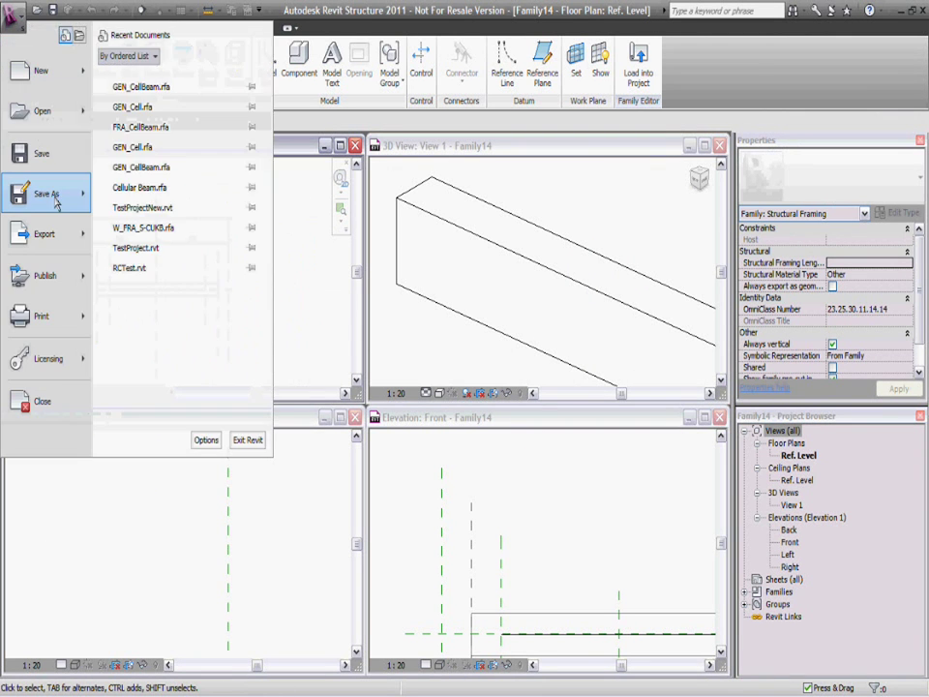
pyautogui.moveTo(45, 193)
pyautogui.click(361, 278)
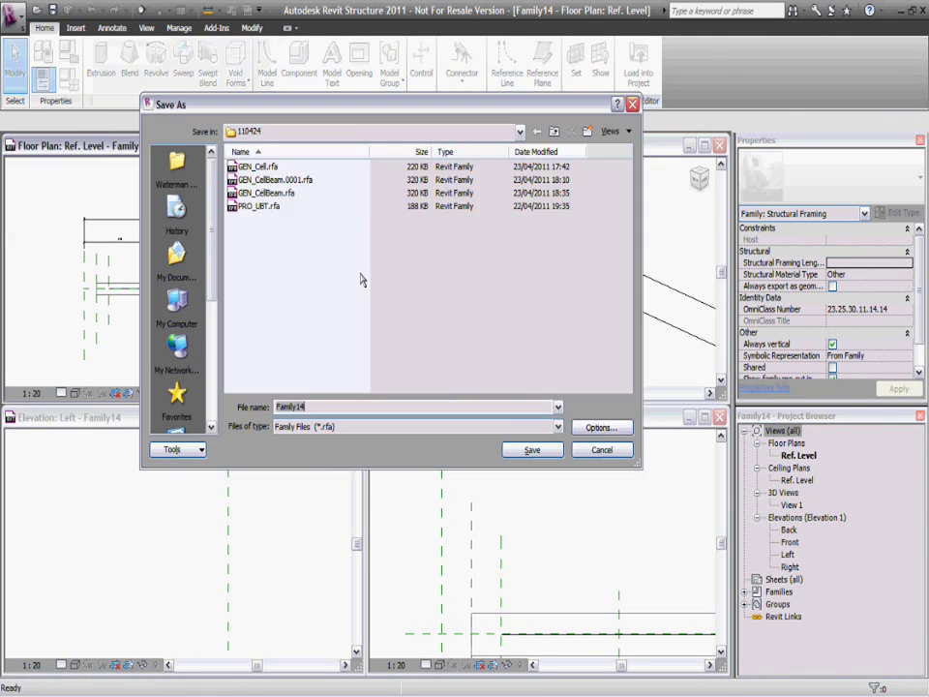
pyautogui.click(266, 192)
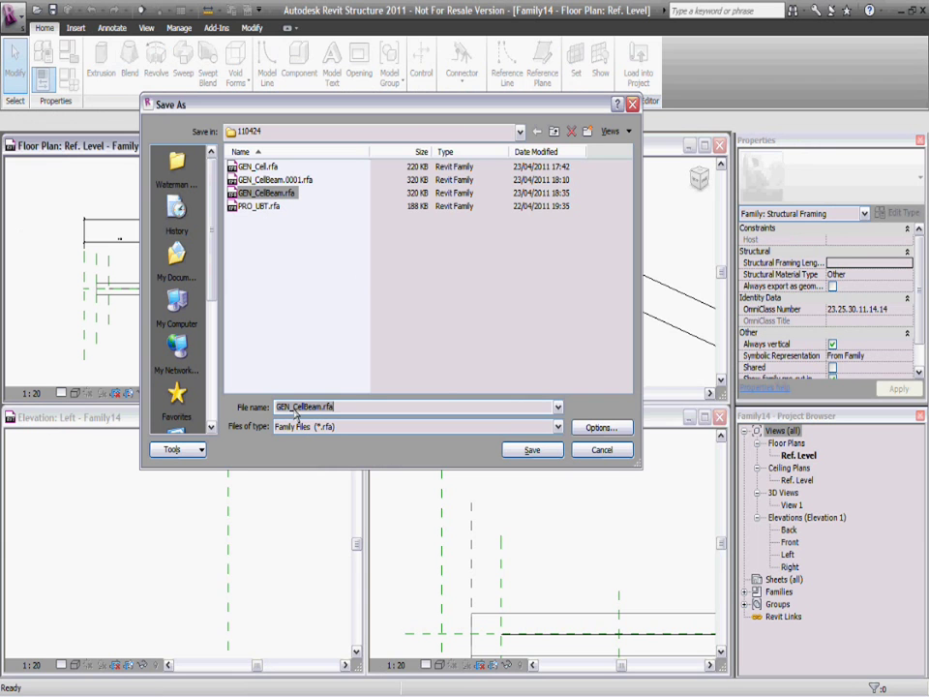
pyautogui.press('BackSpace')
pyautogui.press('BackSpace')
pyautogui.press('BackSpace')
# Save as FRA_CellBeam.rfa and delete the template's default beam extrusion and model lines
pyautogui.write('FRA')
pyautogui.click(533, 450)
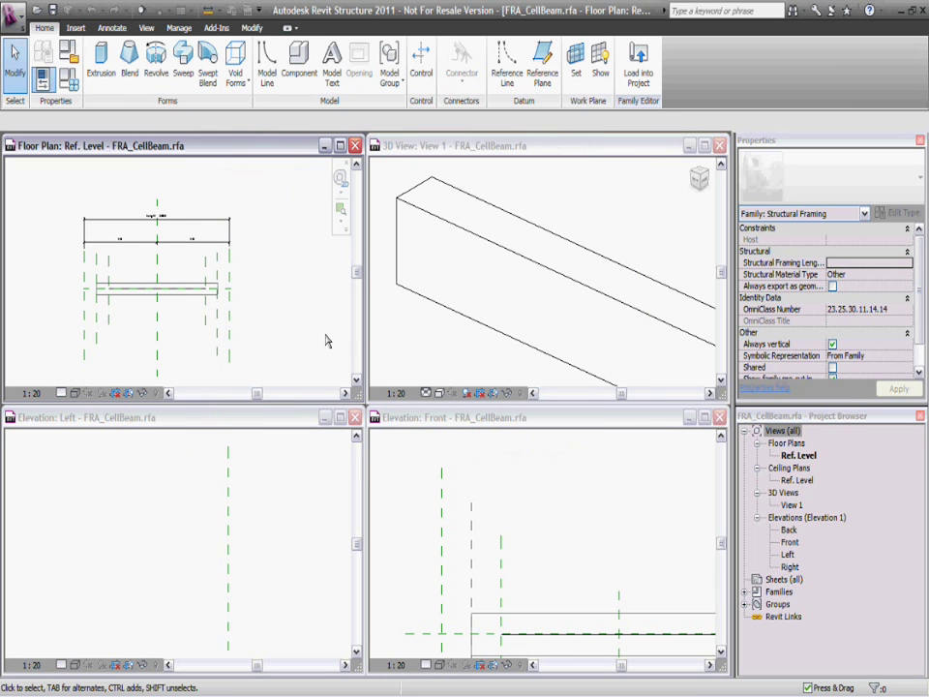
pyautogui.scroll(3, 143, 332)
pyautogui.click(107, 270)
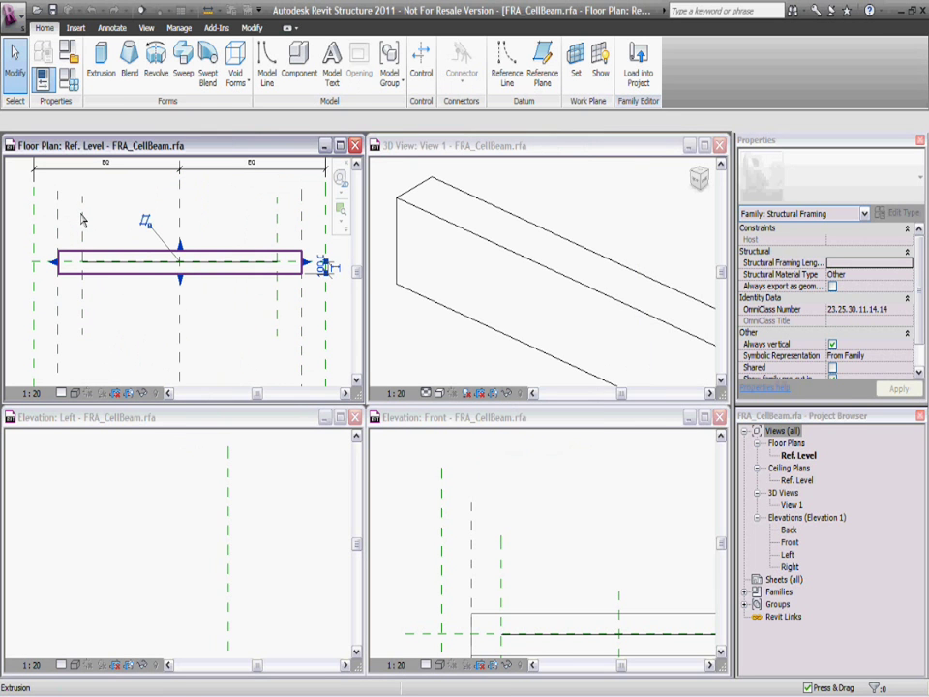
pyautogui.moveTo(234, 207); pyautogui.dragTo(279, 218)
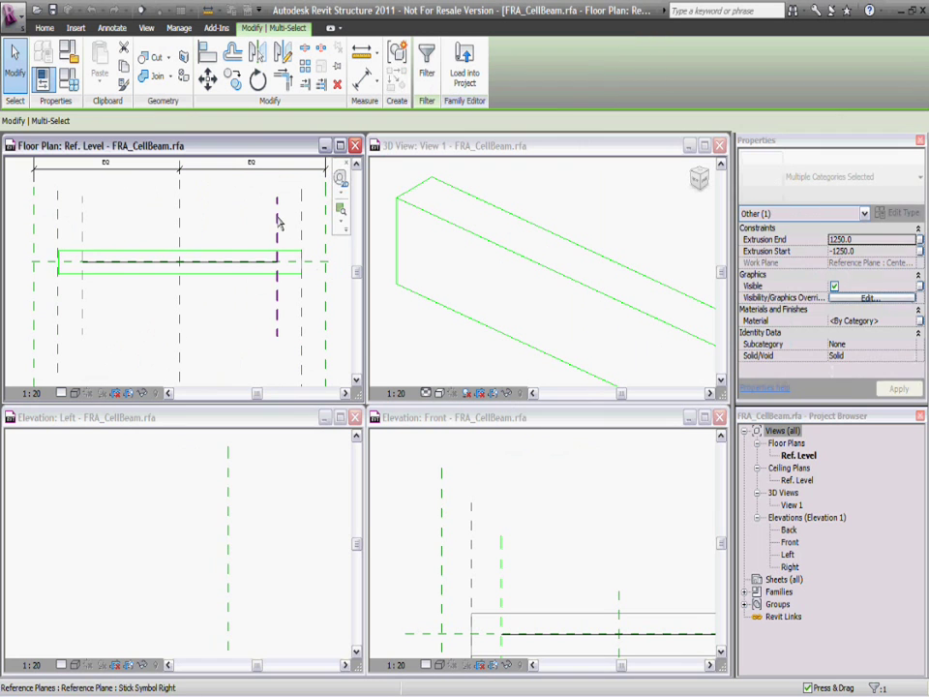
pyautogui.keyDown('ctrl'); pyautogui.click(236, 270); pyautogui.keyUp('ctrl')
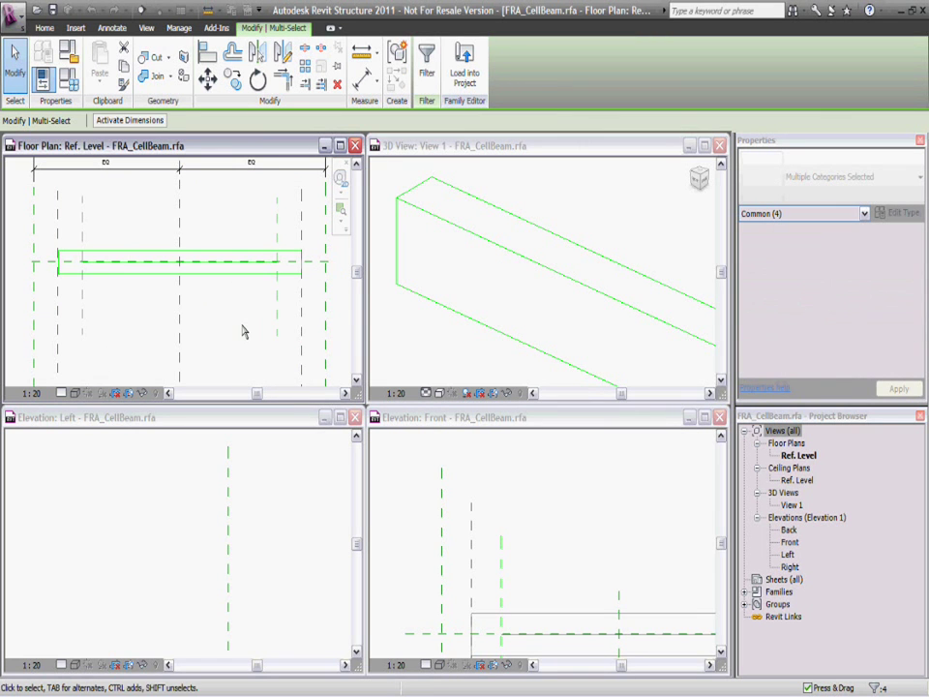
pyautogui.scroll(-1, 243, 332)
pyautogui.press('Delete')
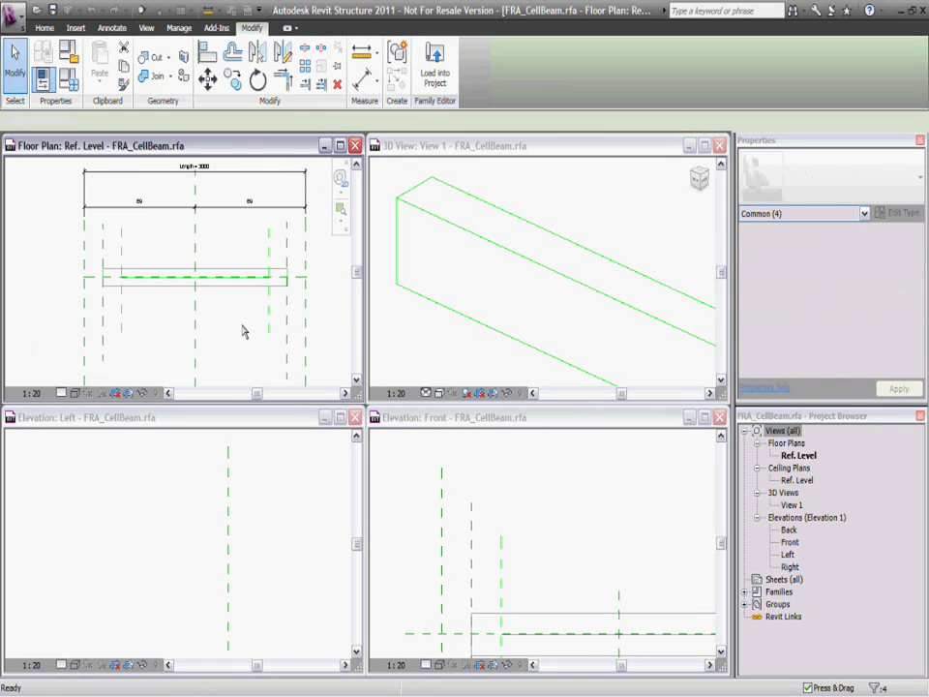
# Add 250 aligned dimensions between the reference planes at both beam ends
pyautogui.moveTo(245, 329); pyautogui.dragTo(208, 311, button='middle')
pyautogui.scroll(2, 85, 229)
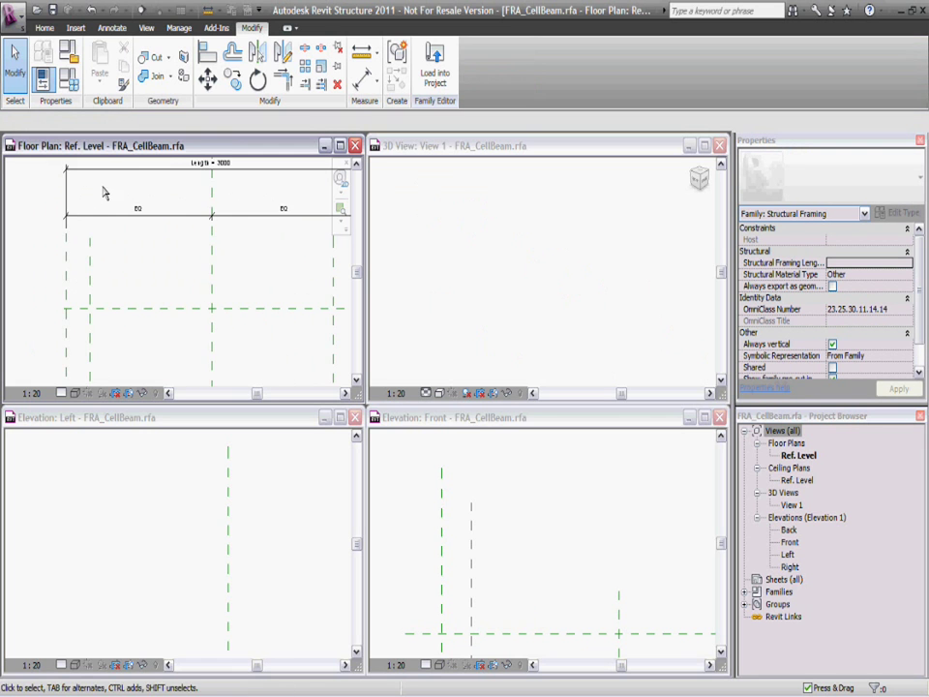
pyautogui.press('d')
pyautogui.press('i')
pyautogui.click(34, 269)
pyautogui.click(57, 270)
pyautogui.click(50, 250)
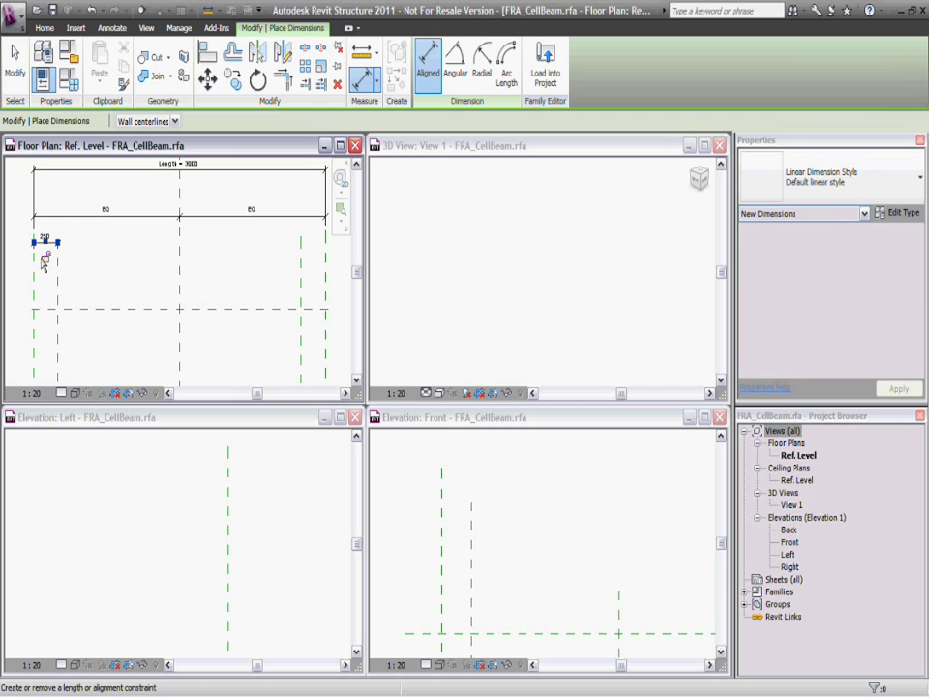
pyautogui.click(301, 263)
pyautogui.click(326, 266)
pyautogui.click(315, 251)
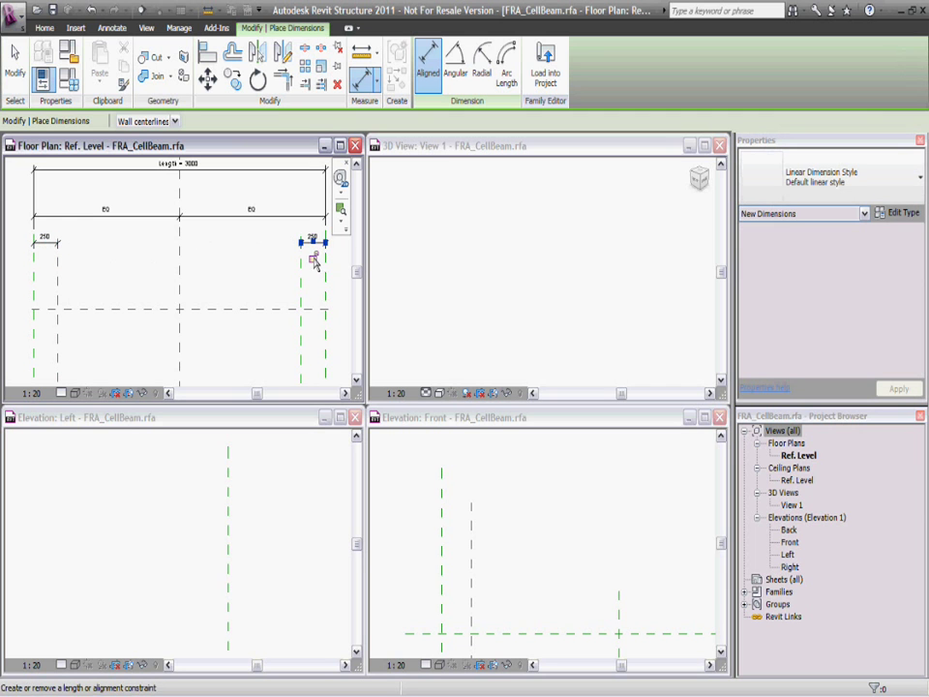
pyautogui.scroll(-1, 311, 259)
pyautogui.scroll(-1, 308, 271)
pyautogui.click(15, 58)
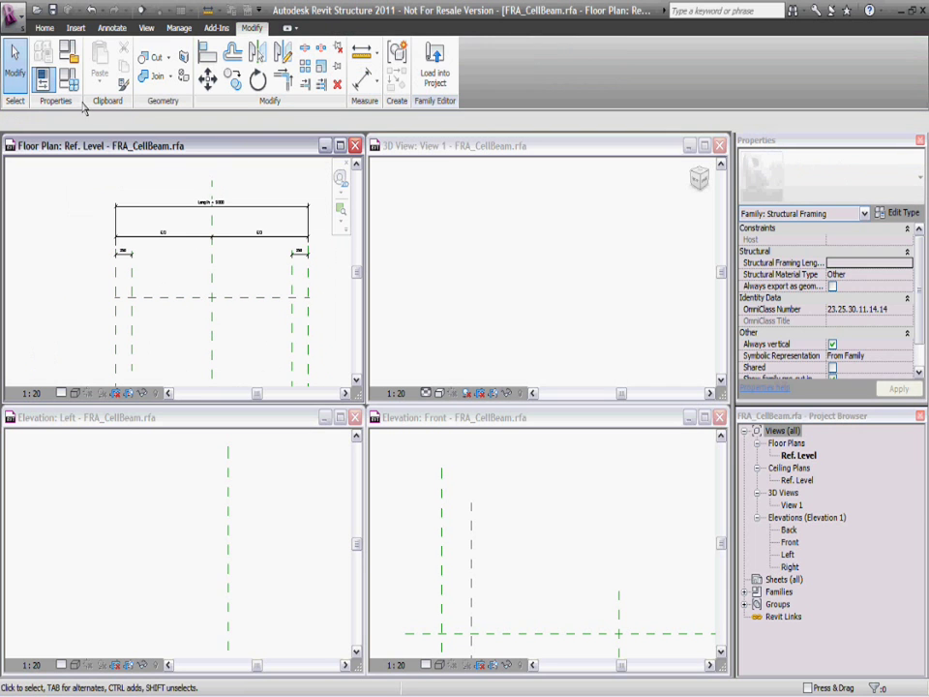
# Add the Section Length instance parameter and set Length to 15000
pyautogui.click(67, 53)
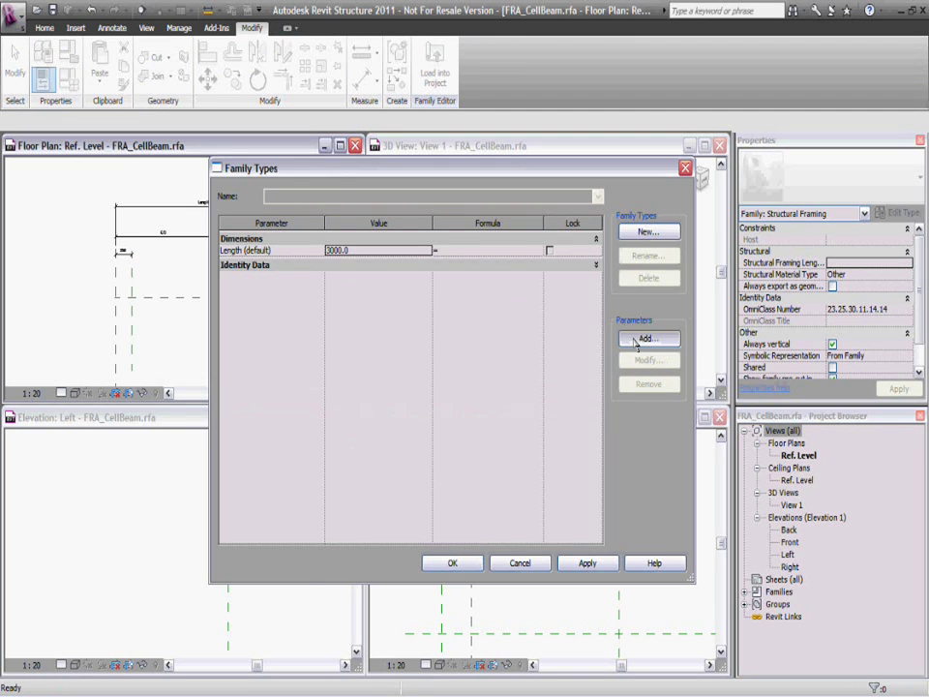
pyautogui.click(627, 338)
pyautogui.write('Section Length')
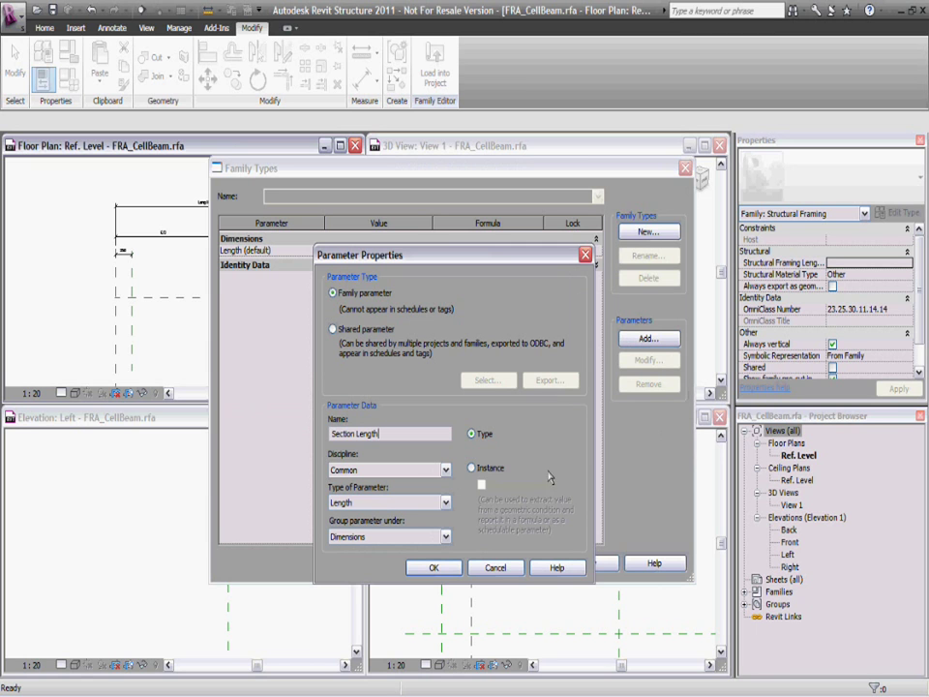
pyautogui.click(471, 468)
pyautogui.click(434, 567)
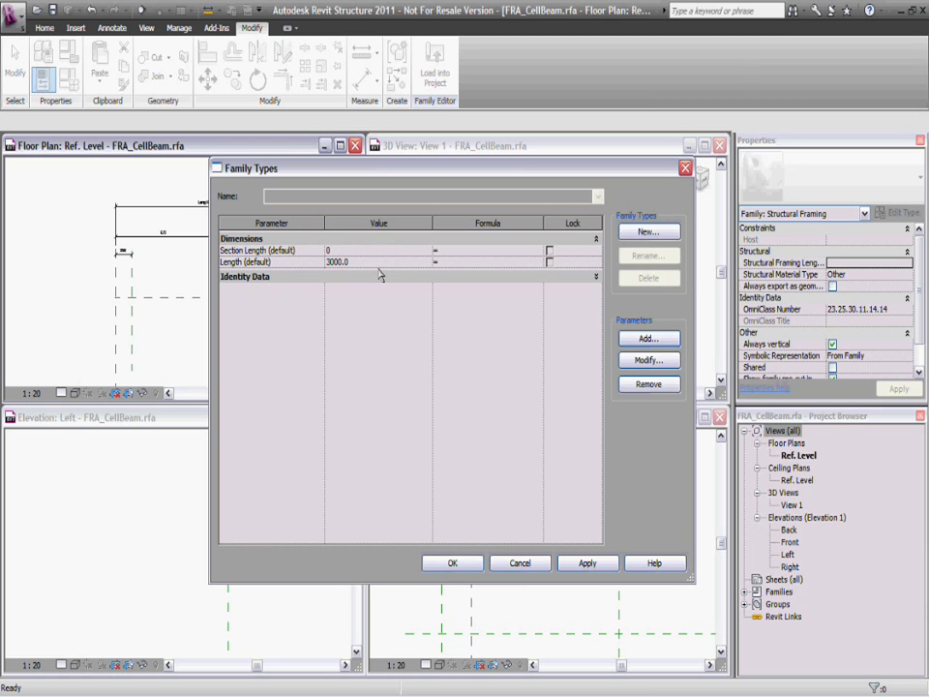
pyautogui.click(381, 267)
pyautogui.write('15000')
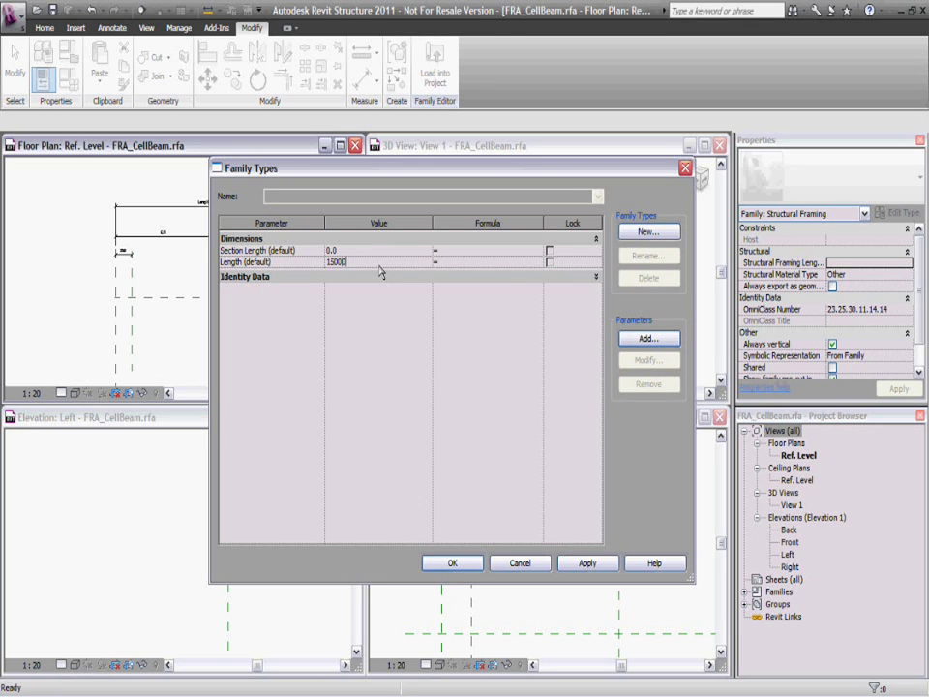
pyautogui.press('Tab')
pyautogui.click(587, 563)
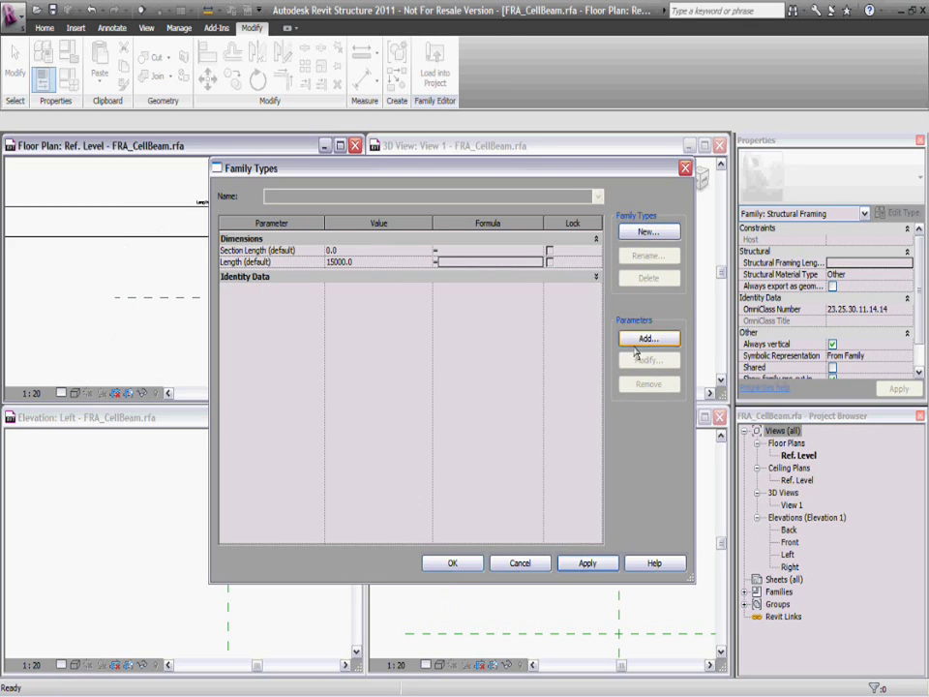
# Add shared parameters Cell Diameter and Cell Pitch from the Cell Beam group
pyautogui.click(649, 340)
pyautogui.click(374, 330)
pyautogui.click(488, 379)
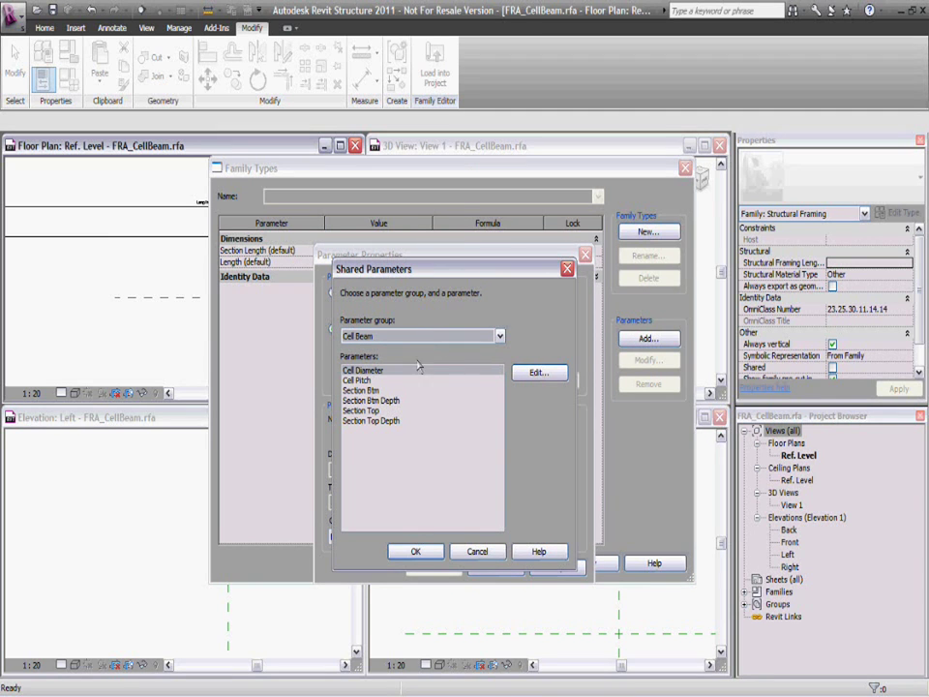
pyautogui.click(418, 551)
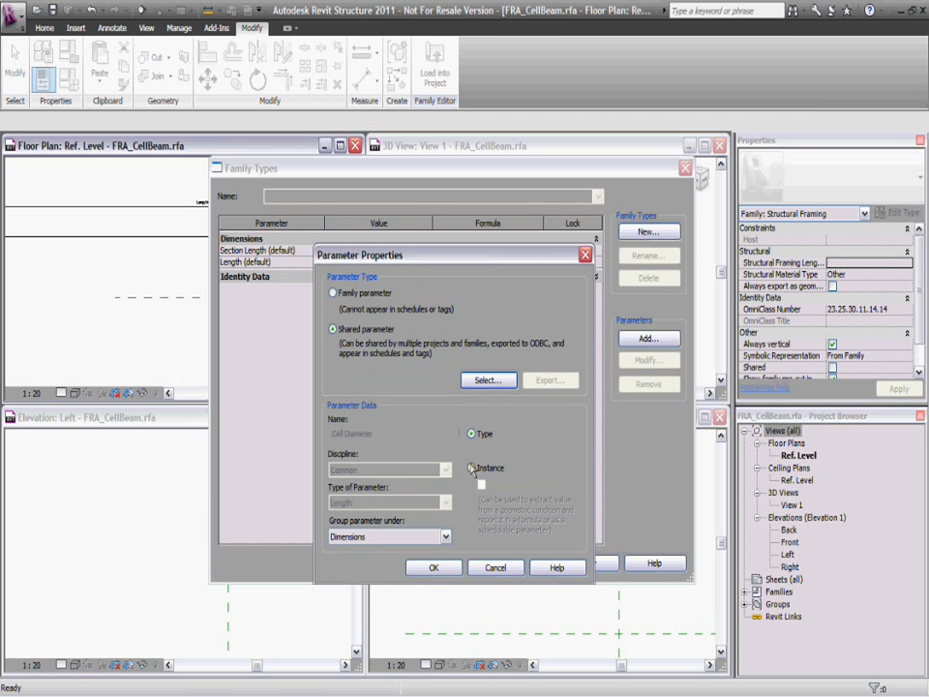
pyautogui.click(434, 567)
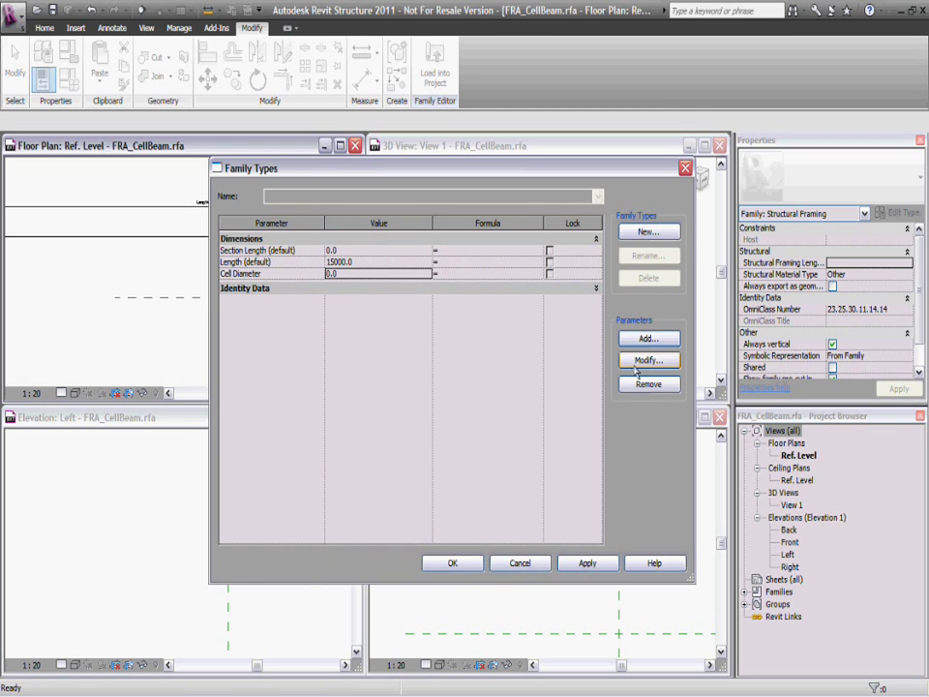
pyautogui.click(646, 339)
pyautogui.click(348, 329)
pyautogui.click(481, 380)
pyautogui.click(360, 380)
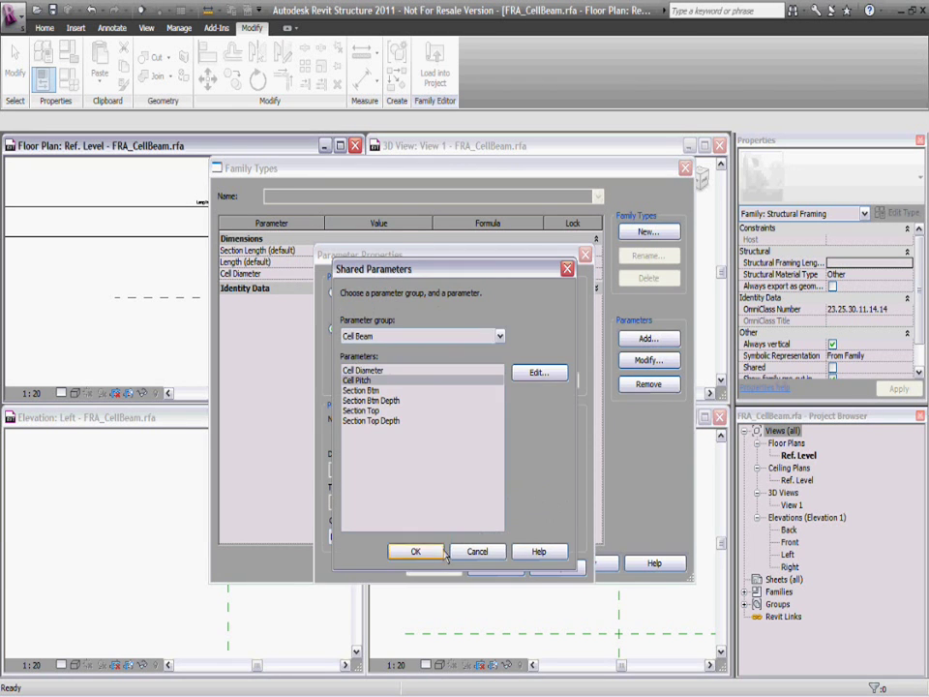
pyautogui.click(443, 554)
pyautogui.click(429, 506)
# Set Cell Pitch to 3000 and Cell Diameter to 1500
pyautogui.click(588, 564)
pyautogui.click(358, 278)
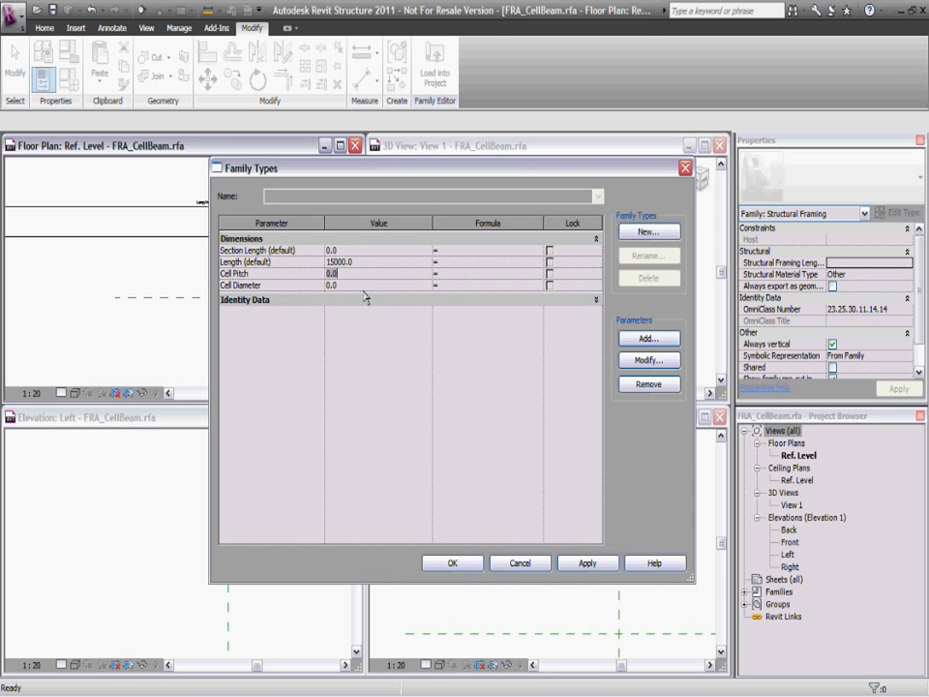
pyautogui.click(359, 285)
pyautogui.click(452, 564)
# Check the two 250 end dimensions and centre the whole beam in plan view
pyautogui.scroll(-3, 291, 357)
pyautogui.scroll(-2, 290, 348)
pyautogui.scroll(2, 89, 307)
pyautogui.scroll(3, 97, 292)
pyautogui.click(121, 281)
pyautogui.scroll(2, 176, 310)
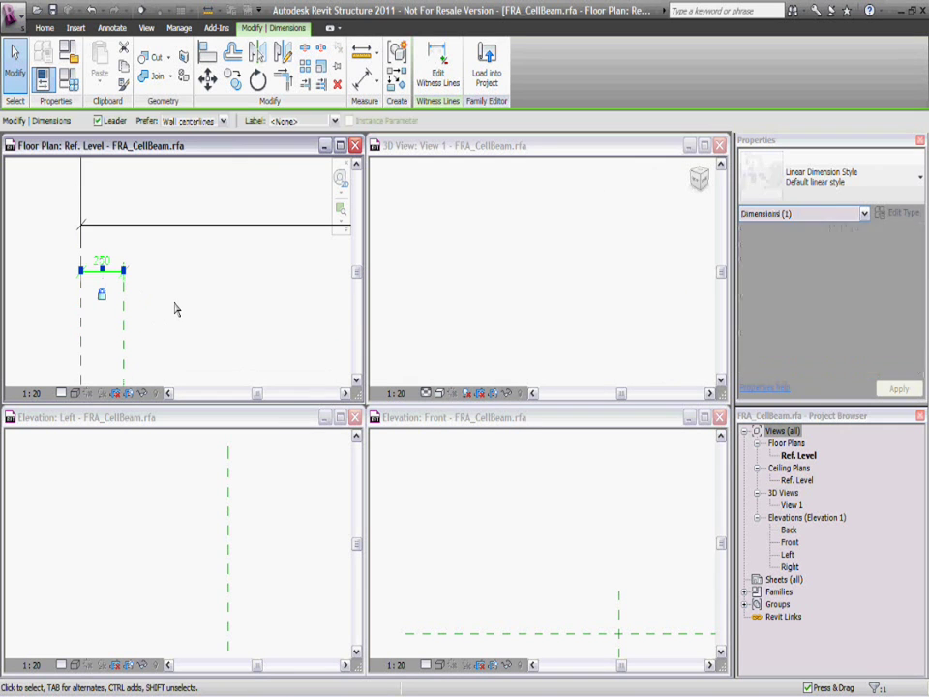
pyautogui.click(178, 312)
pyautogui.scroll(-2, 182, 307)
pyautogui.scroll(-2, 78, 310)
pyautogui.scroll(2, 329, 297)
pyautogui.click(328, 296)
pyautogui.click(230, 316)
pyautogui.scroll(-2, 222, 319)
pyautogui.moveTo(207, 325)
pyautogui.mouseDown(button='middle')
pyautogui.moveTo(238, 325)
pyautogui.moveTo(260, 310)
pyautogui.mouseUp(button='middle')
pyautogui.scroll(1, 238, 323)
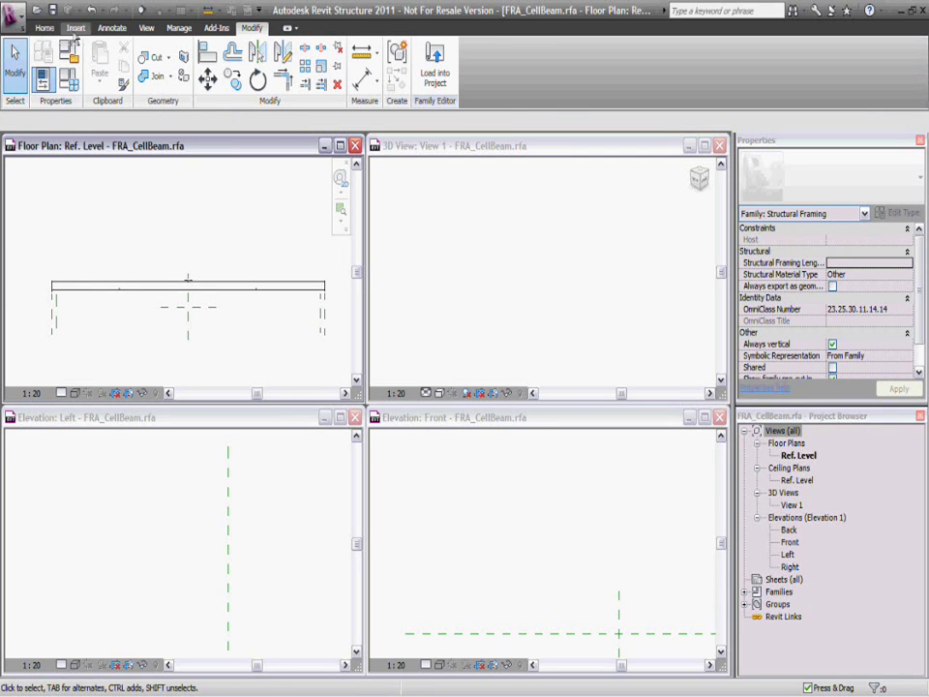
# Load GEN_CellBeam.rfa from C:\Revit\Blog\110424 with all of its UB types
pyautogui.click(74, 28)
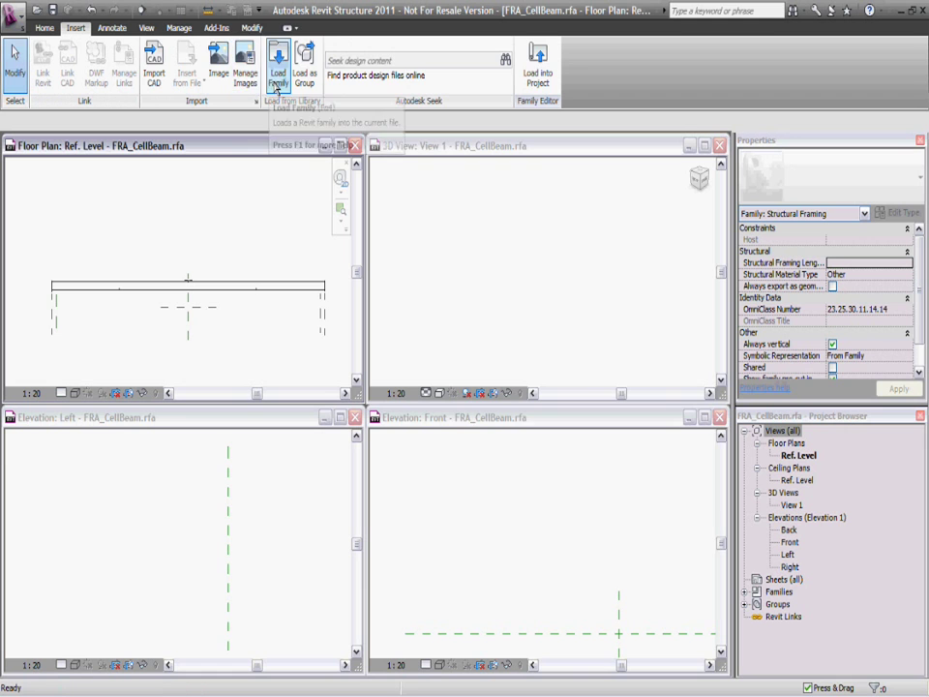
pyautogui.click(278, 64)
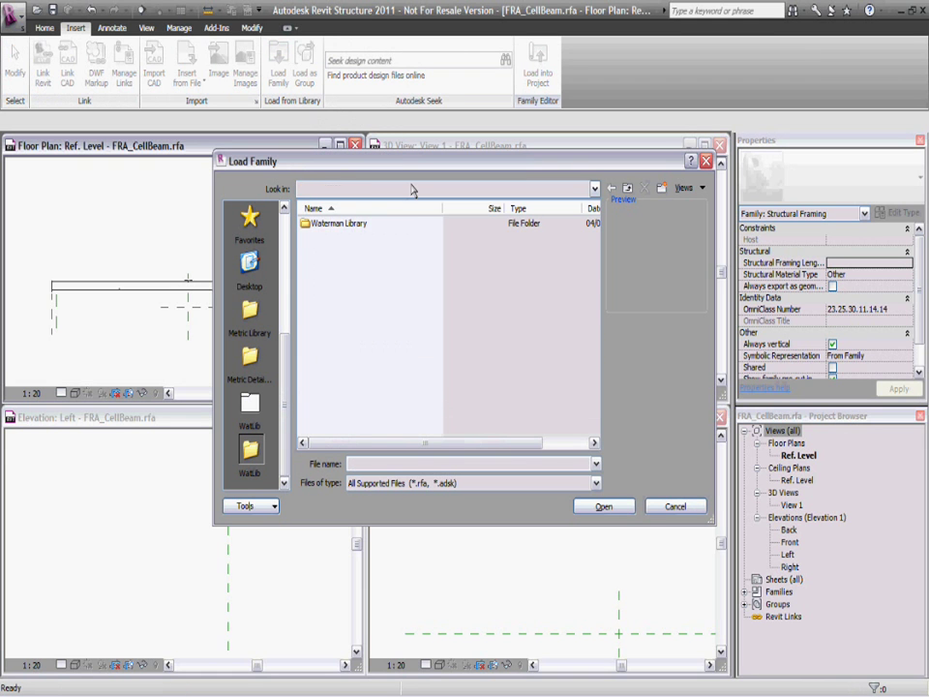
pyautogui.click(412, 188)
pyautogui.click(392, 255)
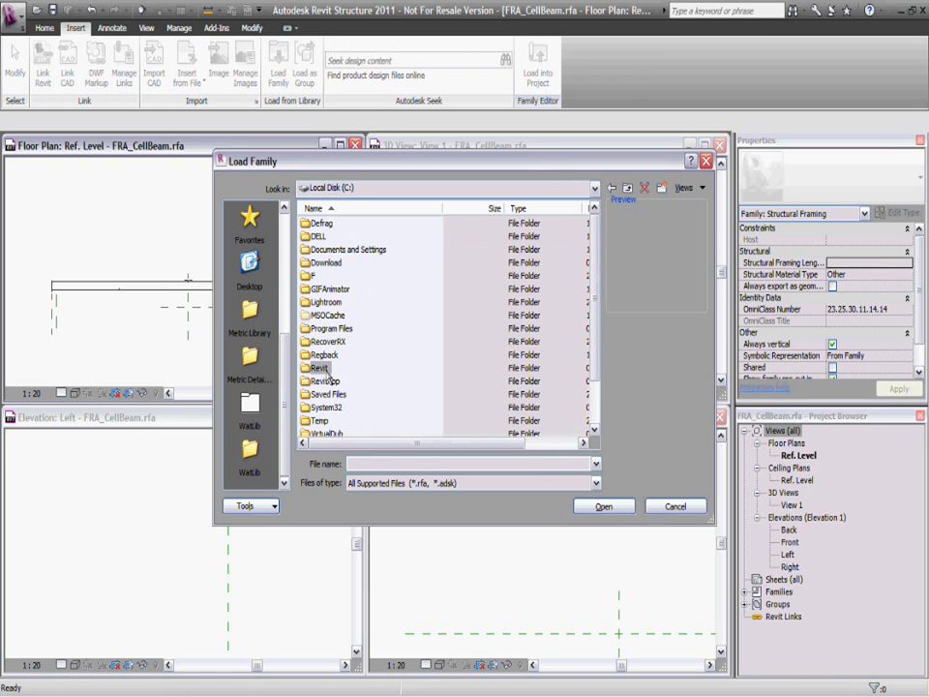
pyautogui.doubleClick(324, 409)
pyautogui.doubleClick(319, 302)
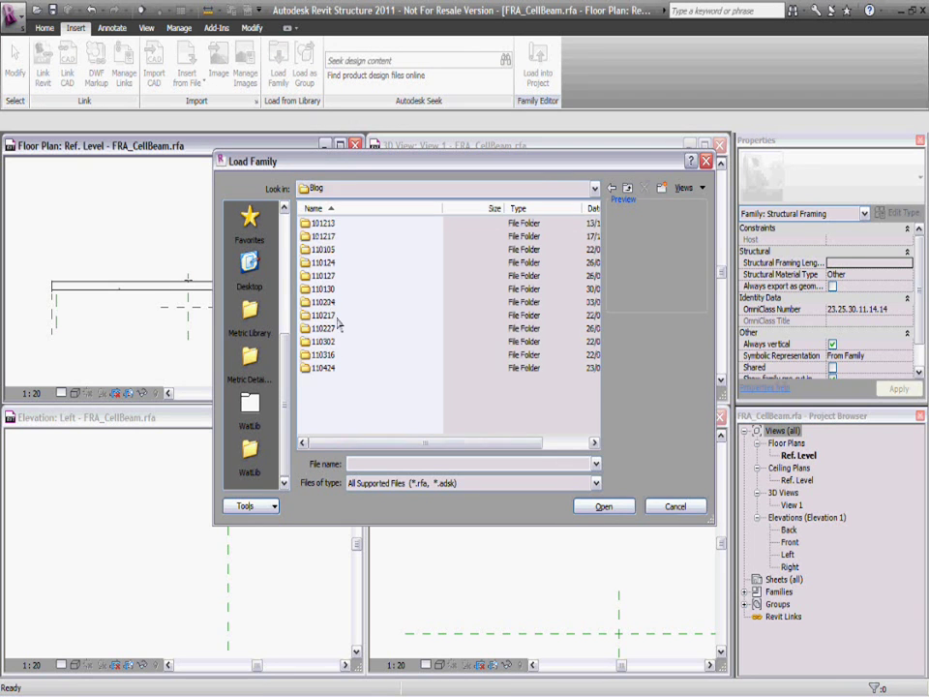
pyautogui.doubleClick(319, 368)
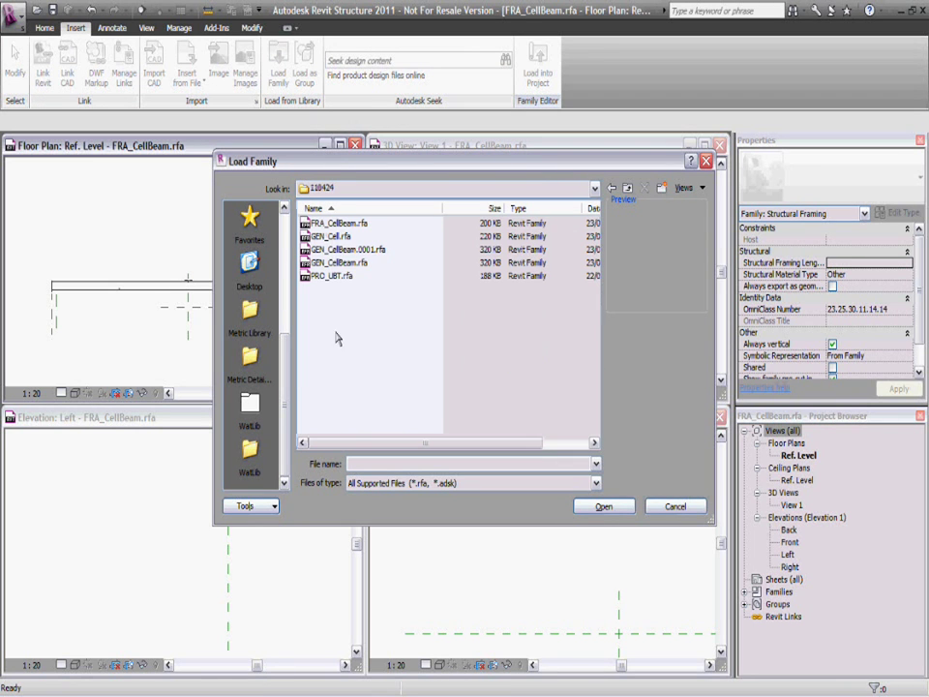
pyautogui.click(349, 263)
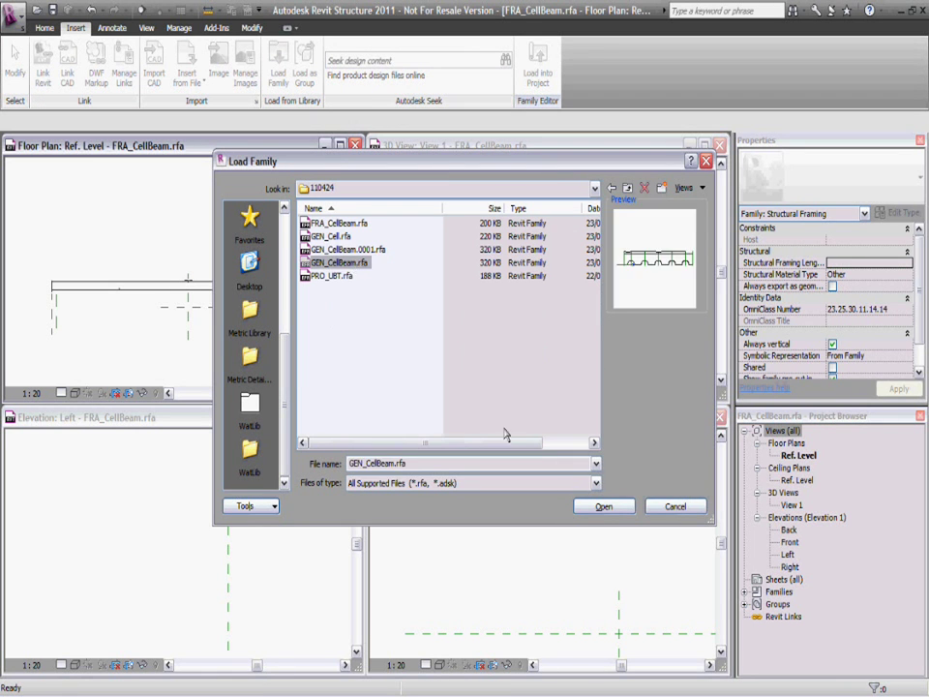
pyautogui.click(604, 505)
pyautogui.moveTo(676, 312); pyautogui.dragTo(676, 412)
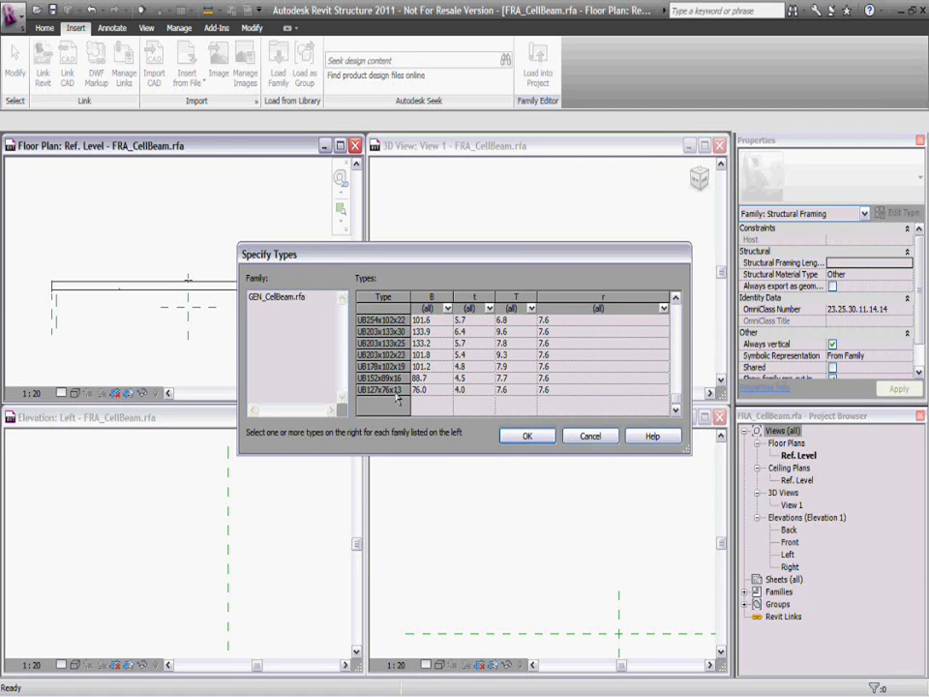
pyautogui.keyDown('shift'); pyautogui.click(396, 391); pyautogui.keyUp('shift')
pyautogui.click(530, 437)
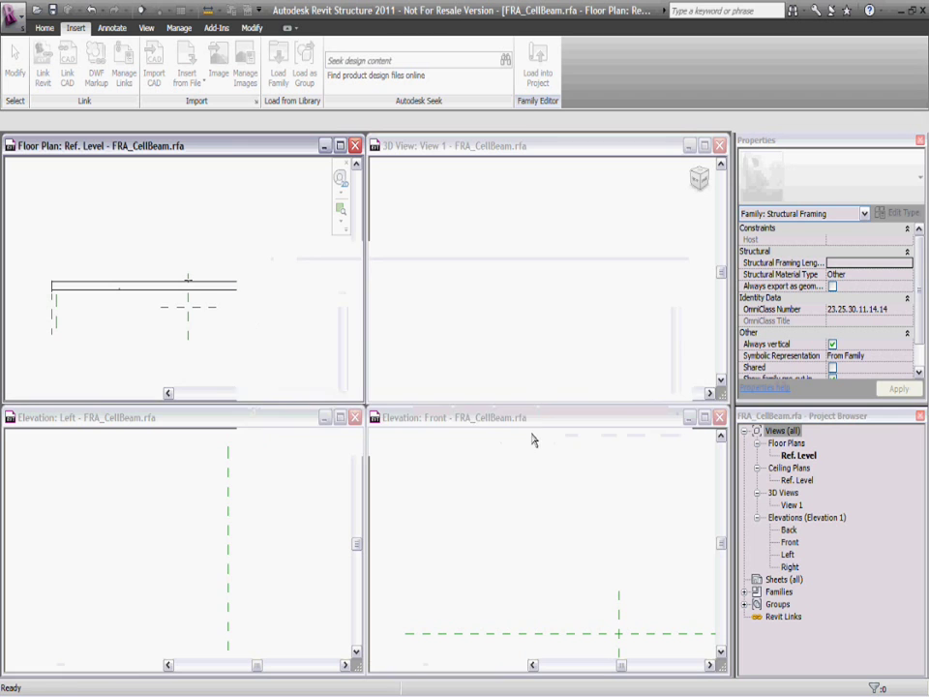
# Accept the warning about loading a large number of family types
pyautogui.click(545, 391)
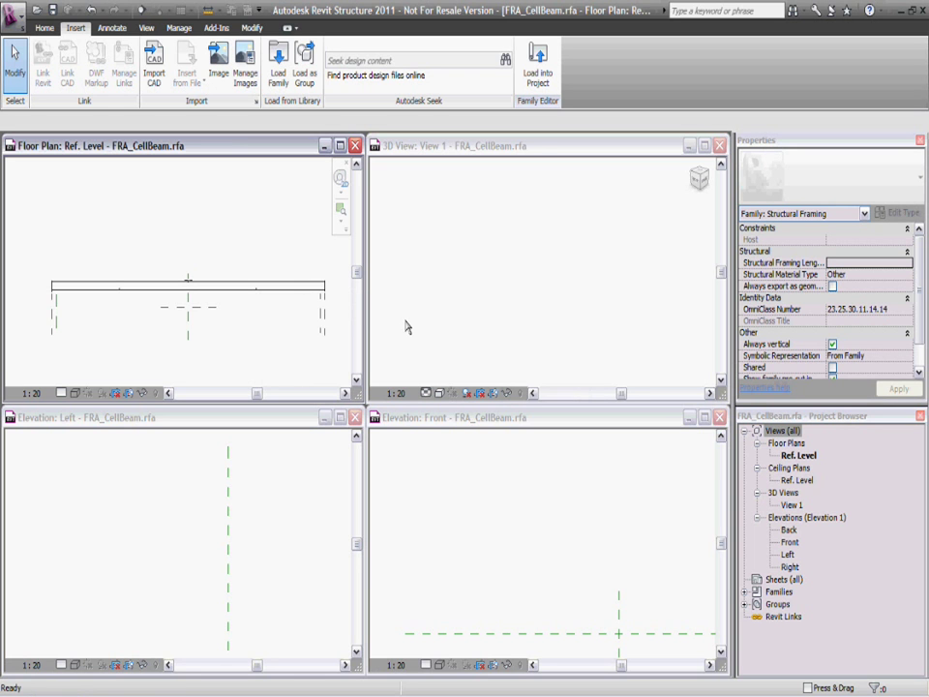
# Place a UB1016x305x487 GEN_CellBeam on the work plane at the reference-plane intersection
pyautogui.click(747, 592)
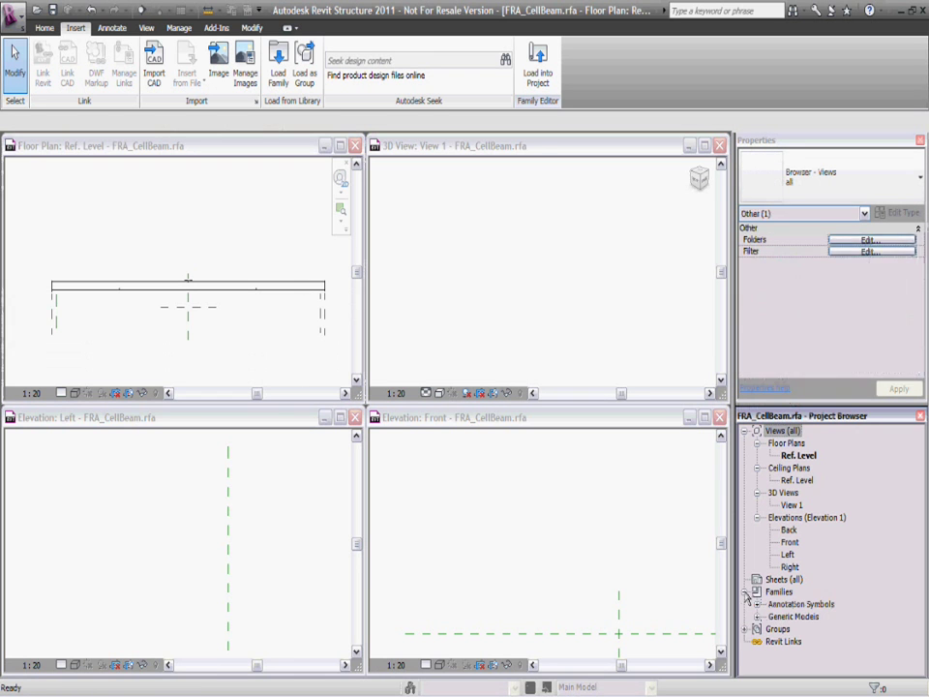
pyautogui.click(758, 616)
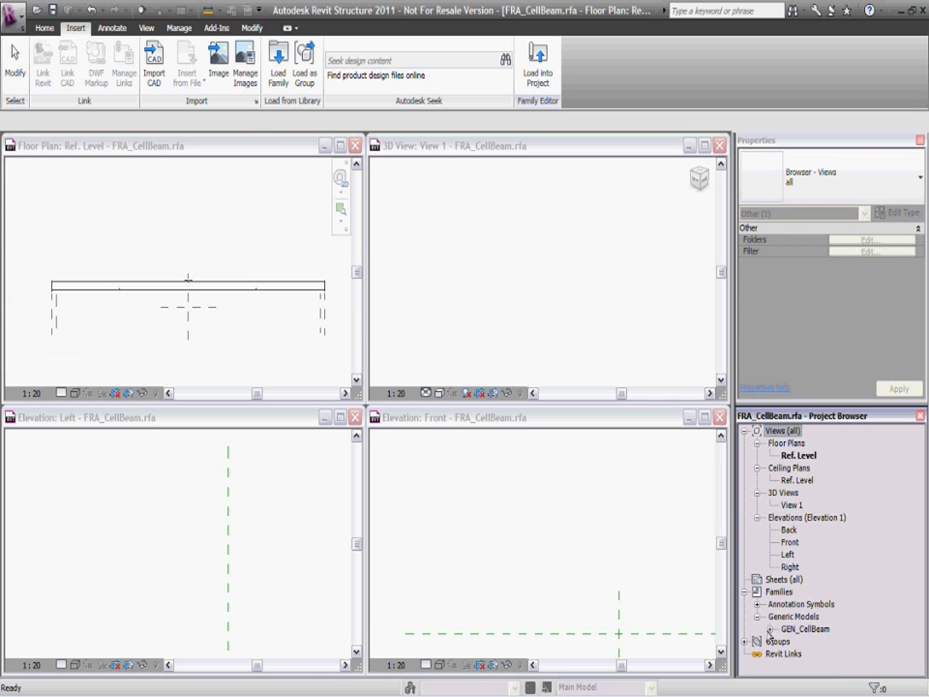
pyautogui.click(770, 630)
pyautogui.scroll(-5, 911, 507)
pyautogui.scroll(-5, 900, 542)
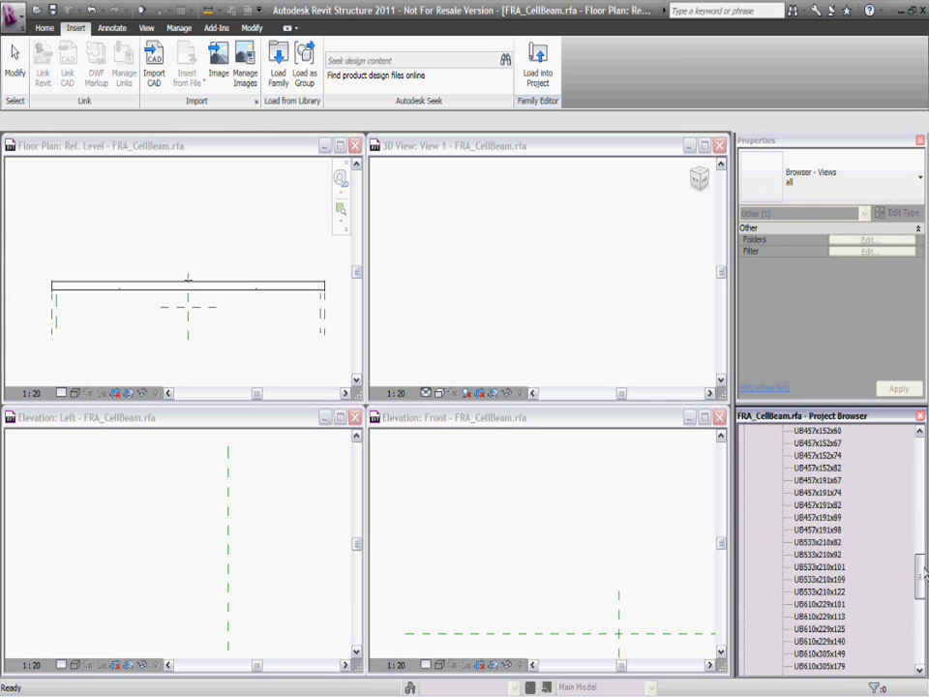
pyautogui.scroll(-6, 871, 601)
pyautogui.moveTo(839, 642); pyautogui.dragTo(189, 281)
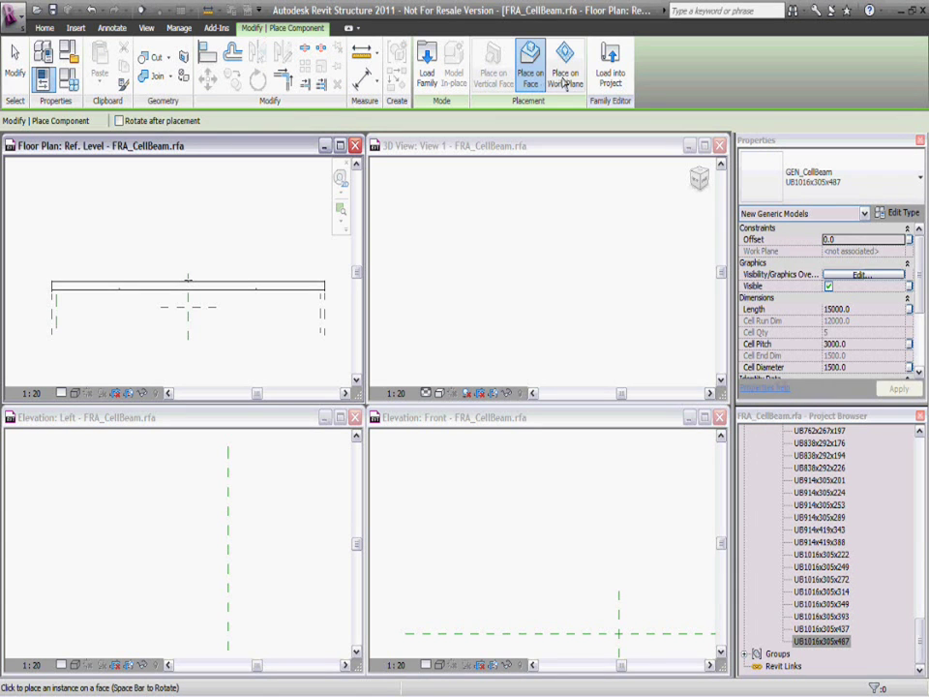
pyautogui.click(565, 77)
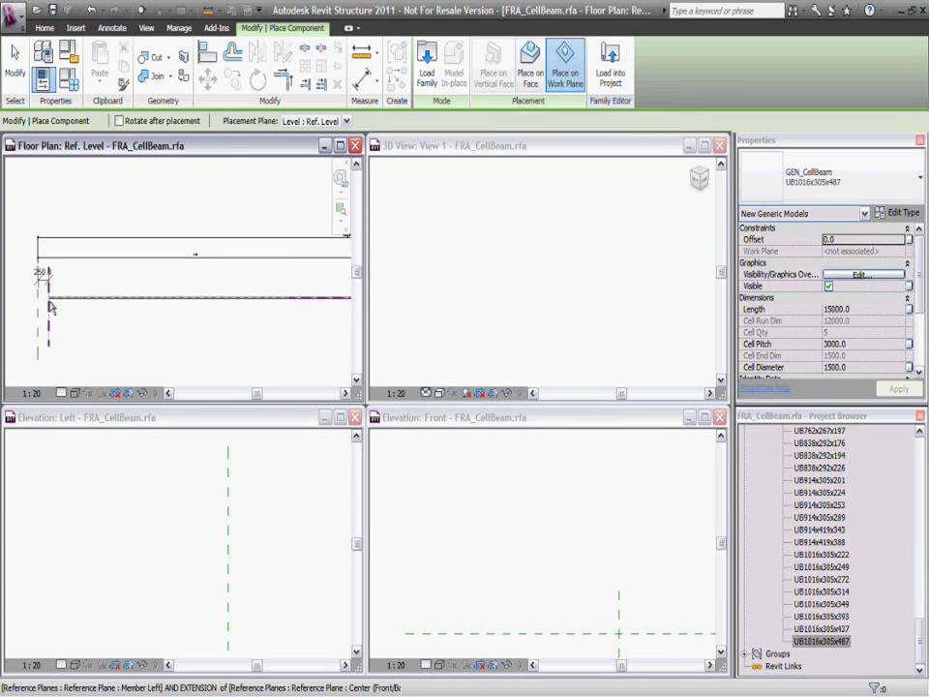
pyautogui.click(50, 306)
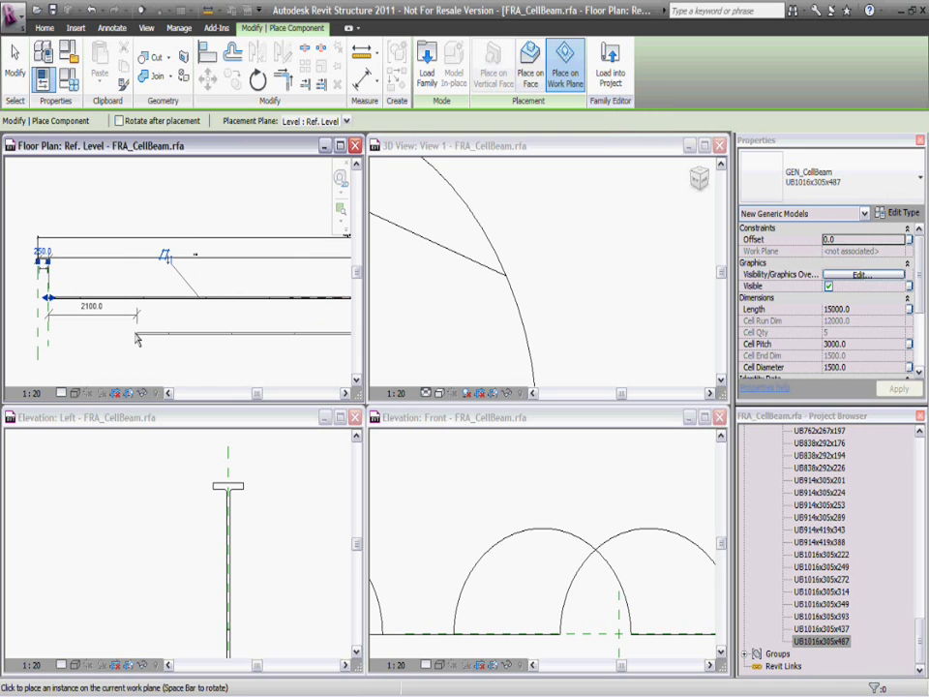
pyautogui.press('Escape')
# Drag the beam's right end to the Member Right plane, giving length 14500
pyautogui.click(105, 323)
pyautogui.click(102, 322)
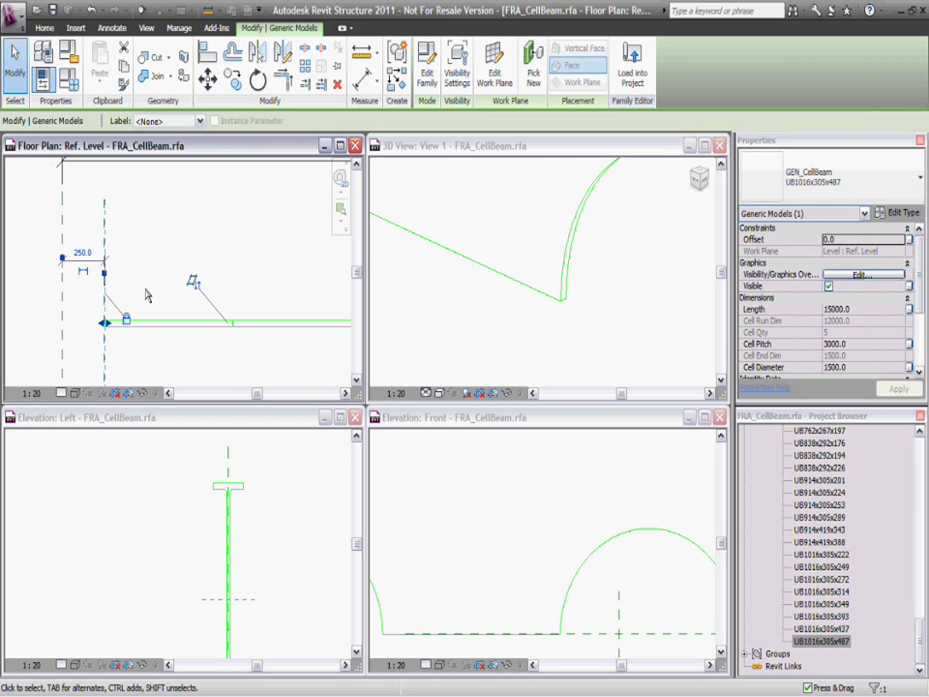
pyautogui.scroll(-3, 131, 291)
pyautogui.moveTo(260, 288); pyautogui.dragTo(114, 292, button='middle')
pyautogui.scroll(3, 266, 290)
pyautogui.moveTo(267, 290); pyautogui.dragTo(244, 290)
pyautogui.click(305, 317)
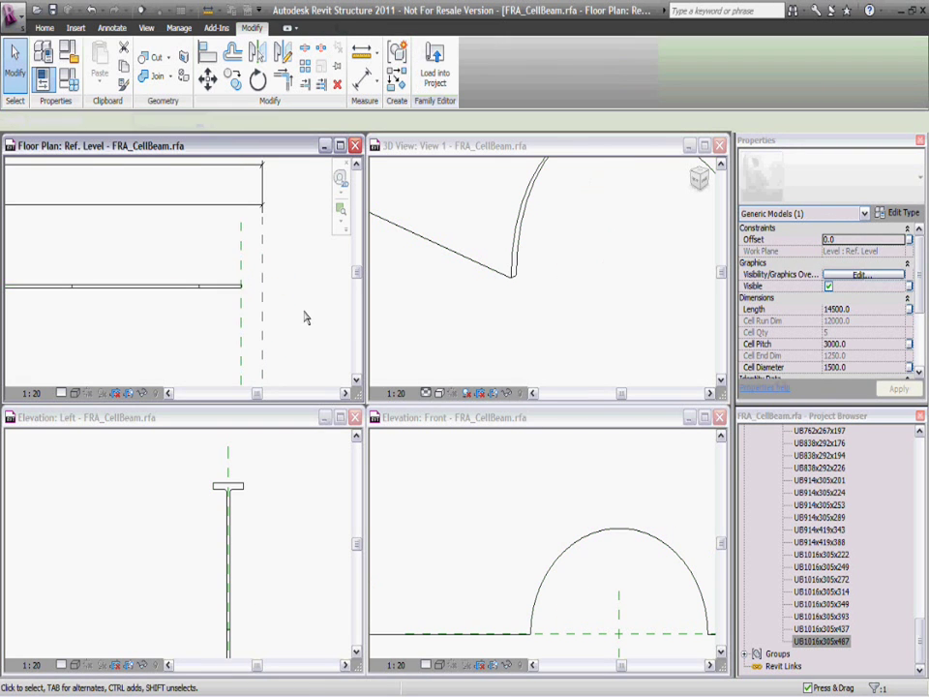
pyautogui.click(202, 419)
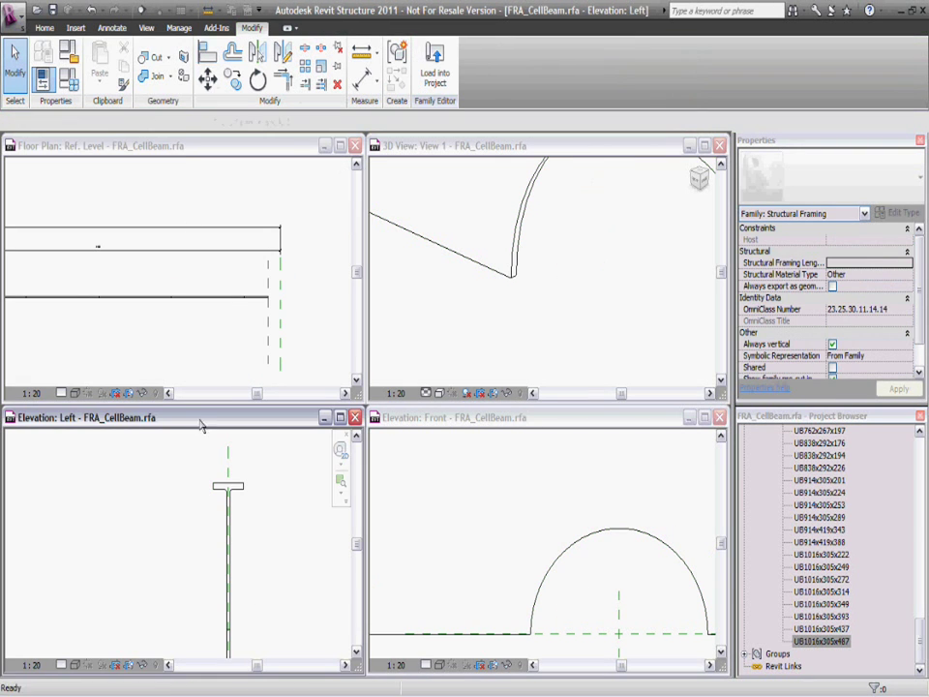
pyautogui.press('a')
pyautogui.press('l')
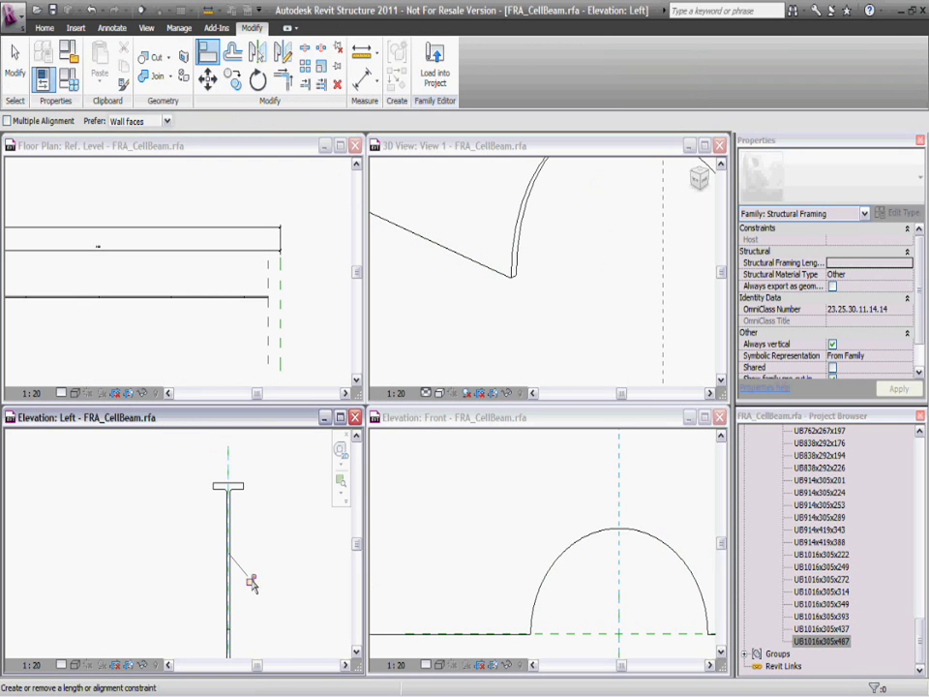
pyautogui.click(324, 346)
pyautogui.scroll(-3, 325, 346)
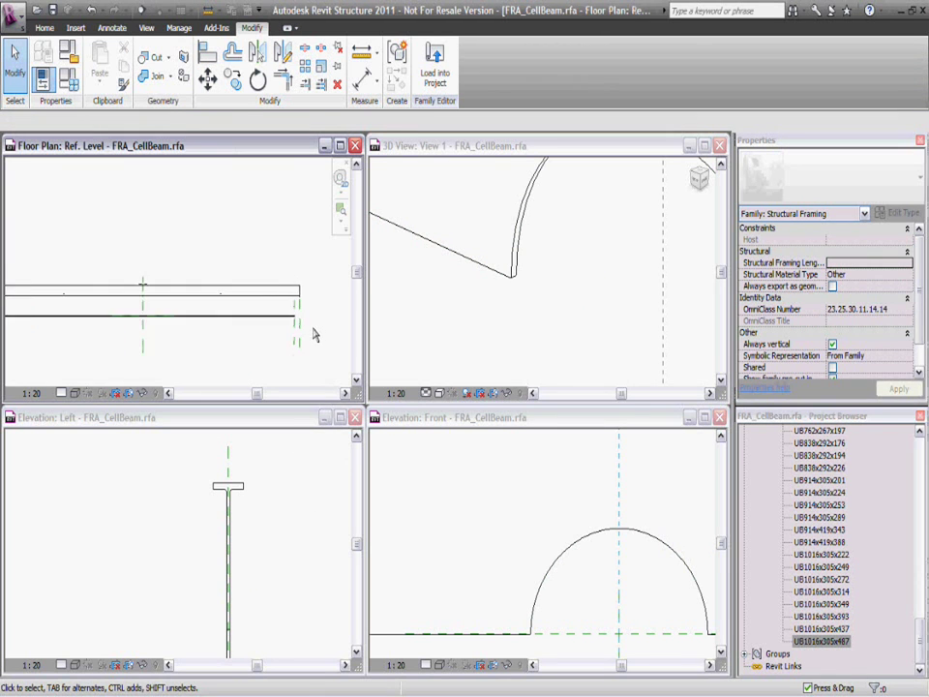
pyautogui.click(338, 338)
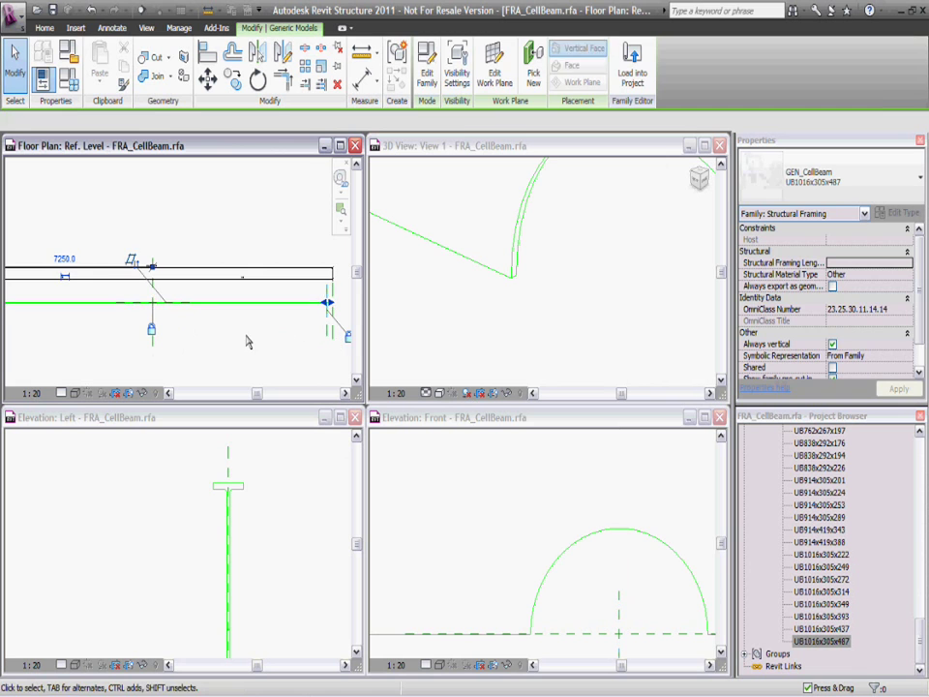
pyautogui.scroll(-1, 291, 334)
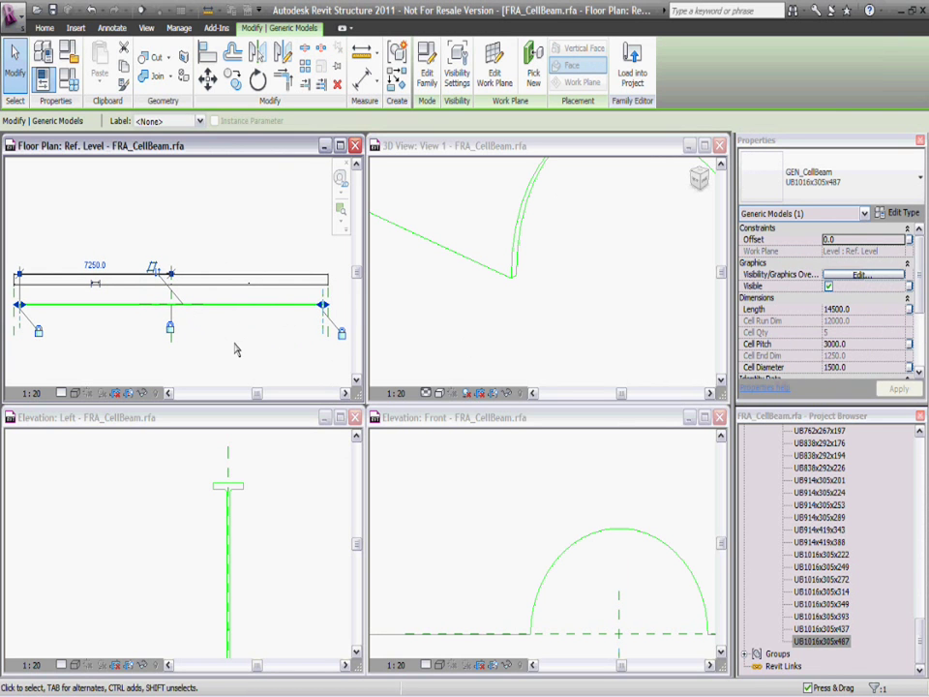
pyautogui.click(109, 320)
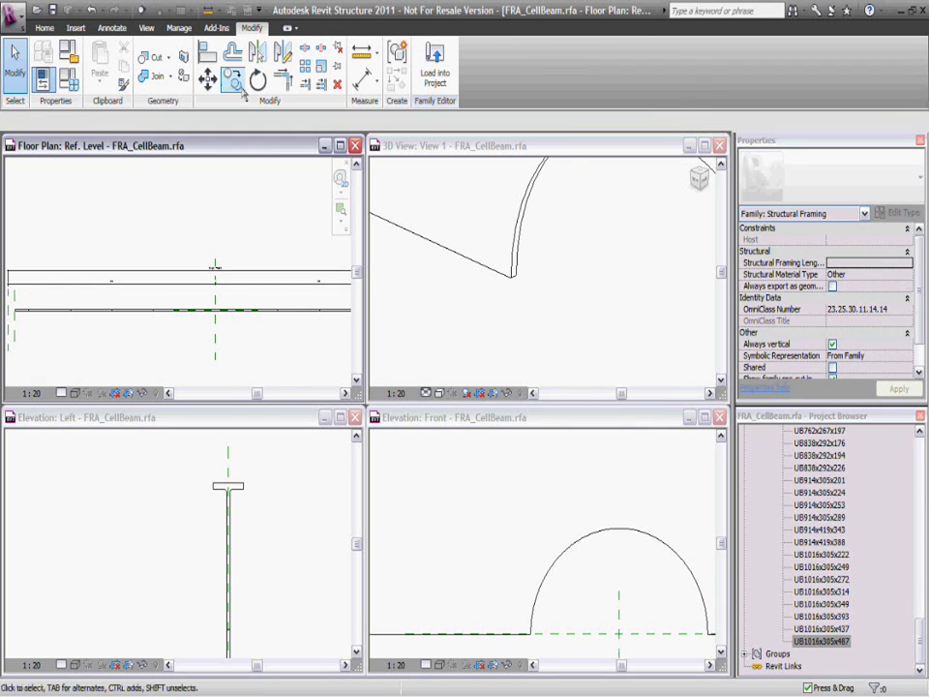
# Place an aligned dimension measuring the beam's 14500 length between the member planes
pyautogui.click(362, 78)
pyautogui.scroll(-2, 133, 296)
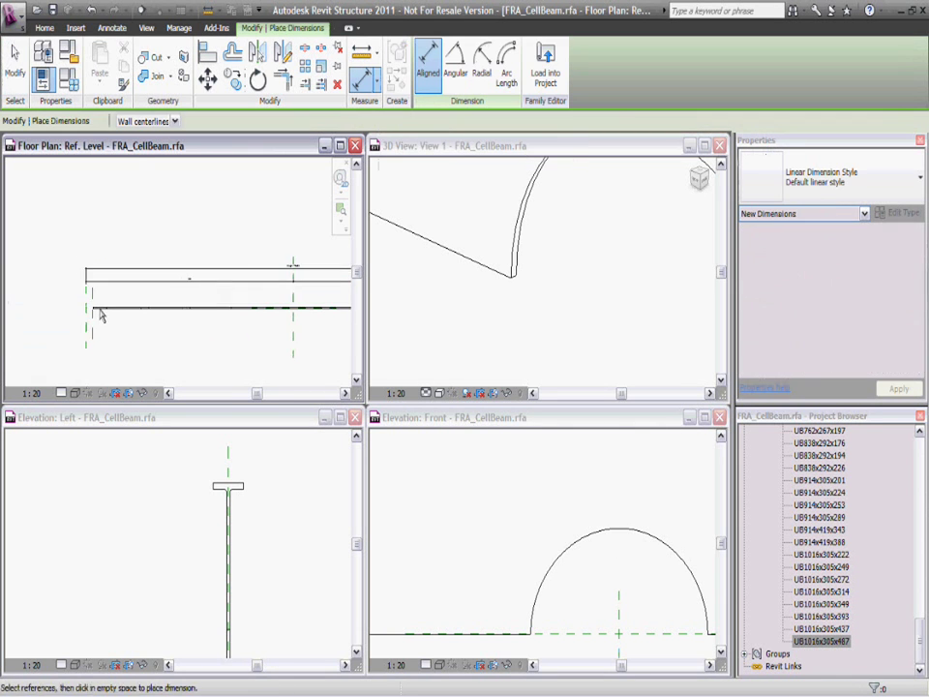
pyautogui.scroll(-1, 241, 319)
pyautogui.moveTo(242, 320); pyautogui.dragTo(267, 321, button='middle')
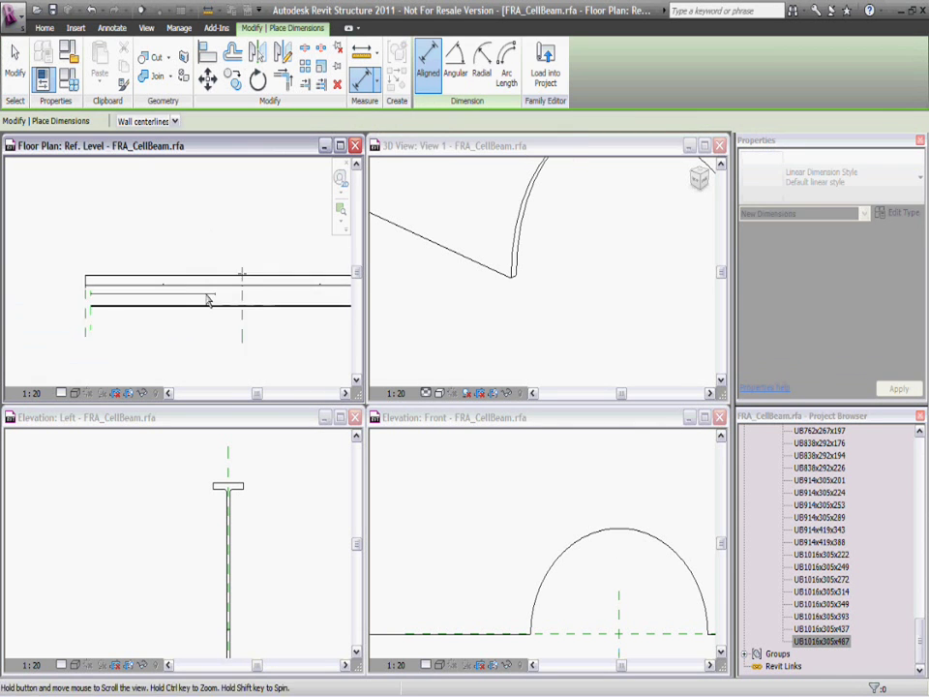
pyautogui.scroll(2, 323, 303)
pyautogui.scroll(2, 120, 290)
pyautogui.scroll(1, 114, 276)
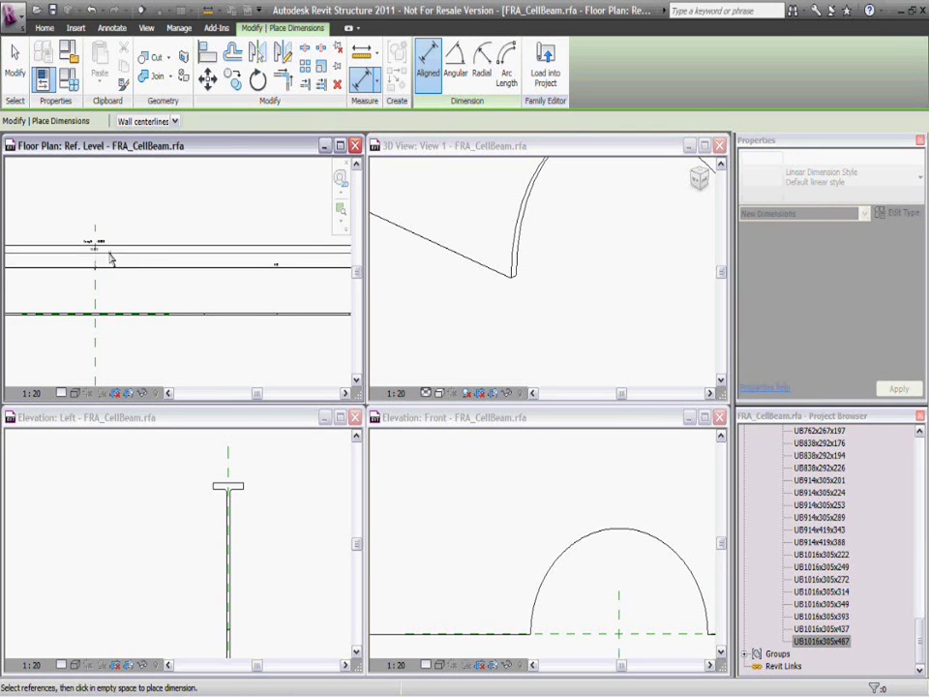
pyautogui.click(107, 260)
pyautogui.scroll(2, 99, 257)
pyautogui.press('Escape')
# Label the new 14500 dimension with the Section Length parameter
pyautogui.click(161, 310)
pyautogui.click(334, 122)
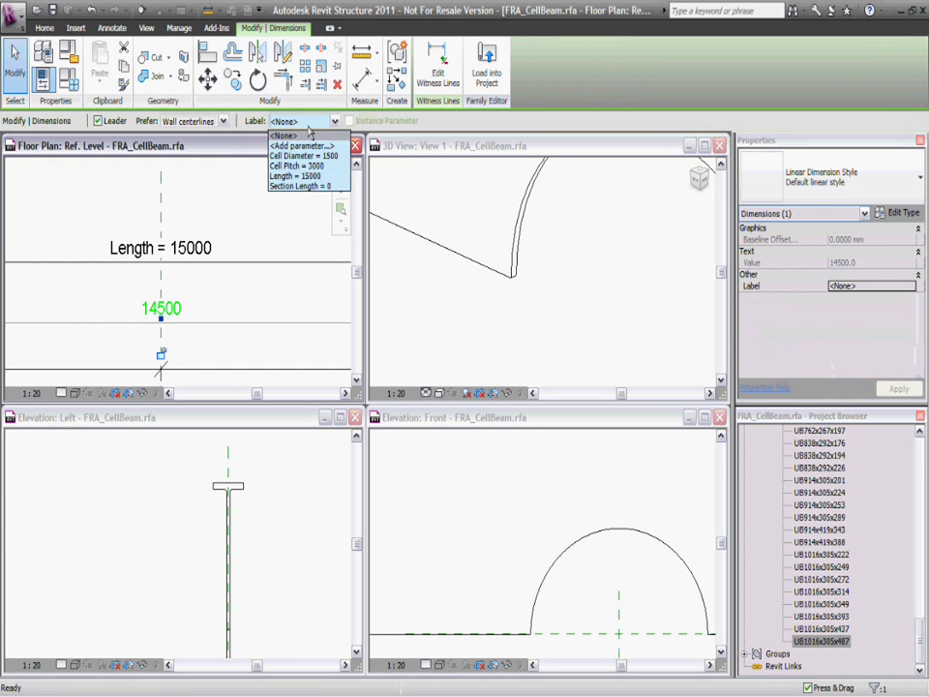
pyautogui.click(309, 188)
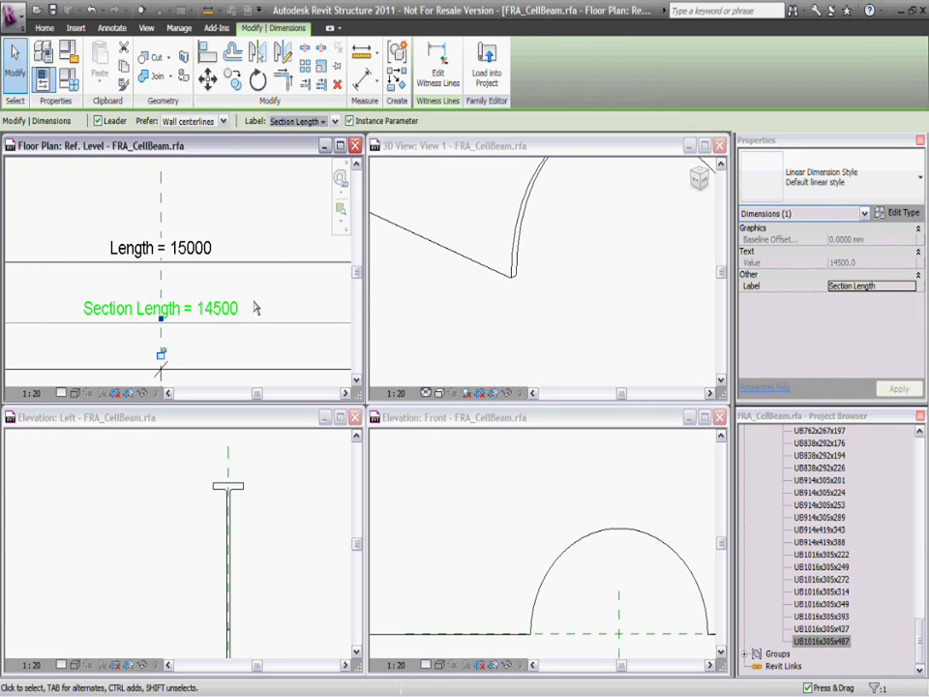
pyautogui.click(261, 300)
pyautogui.scroll(-2, 267, 295)
pyautogui.scroll(-2, 271, 290)
pyautogui.scroll(-1, 267, 309)
pyautogui.scroll(-1, 247, 334)
pyautogui.scroll(1, 276, 323)
# Associate the nested GEN_CellBeam's Length with Section Length, and Cell Pitch and Cell Diameter with their matching family parameters
pyautogui.click(276, 323)
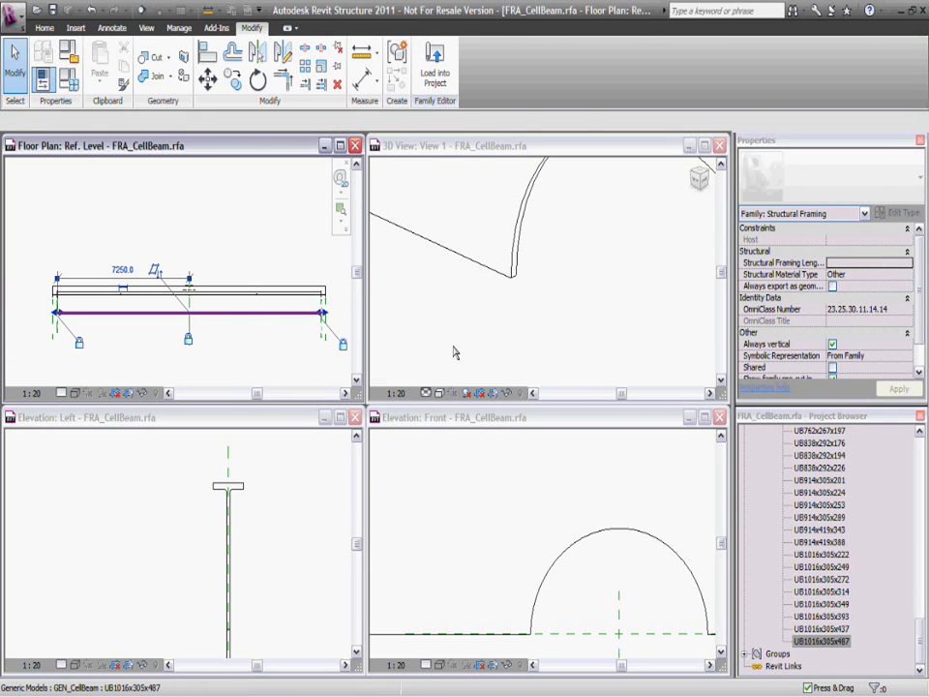
pyautogui.click(908, 310)
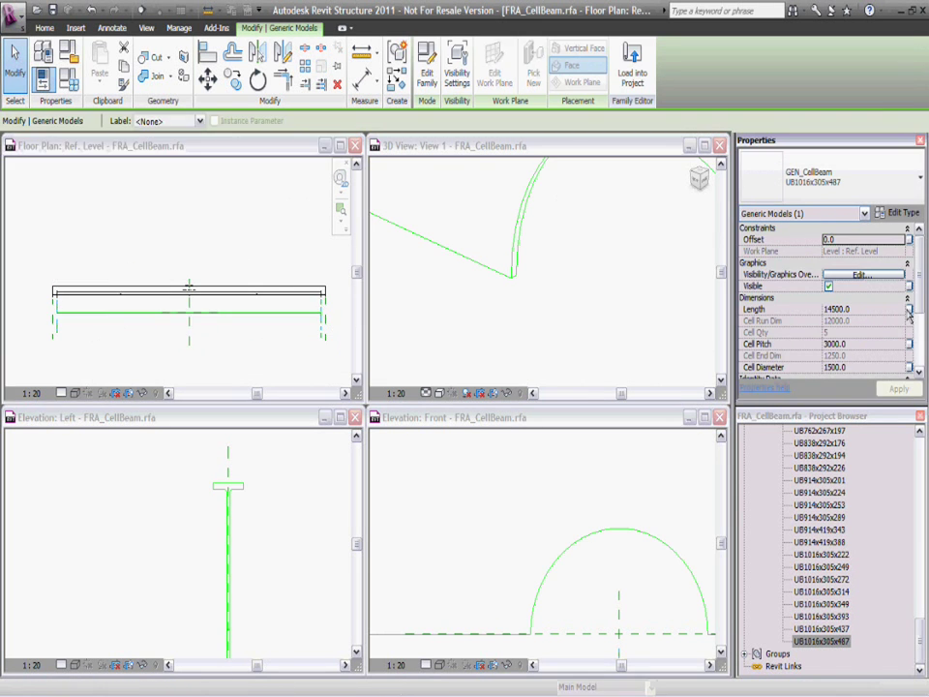
pyautogui.click(549, 396)
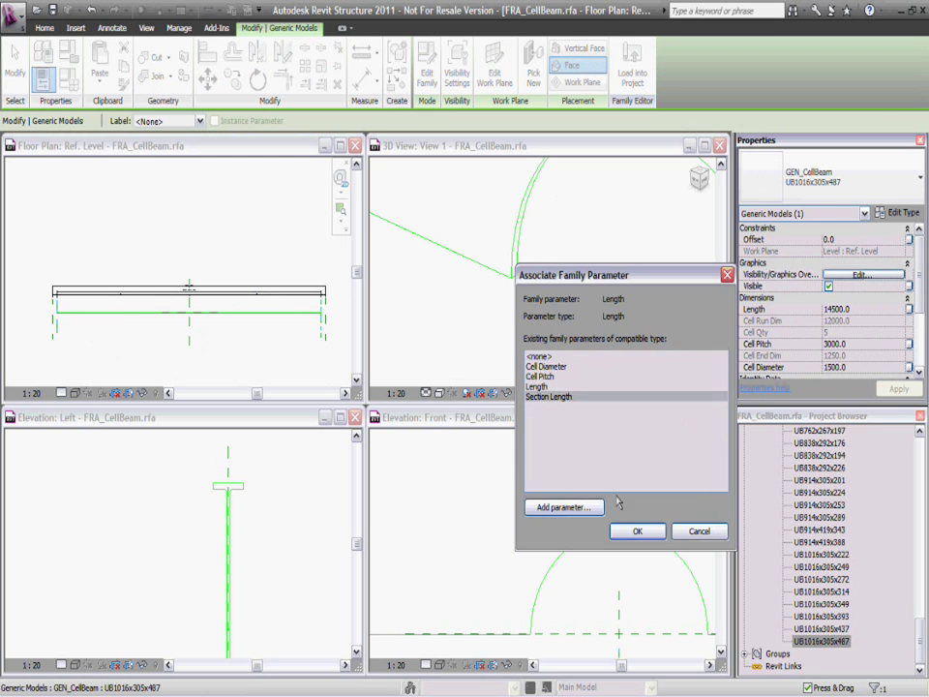
pyautogui.click(637, 531)
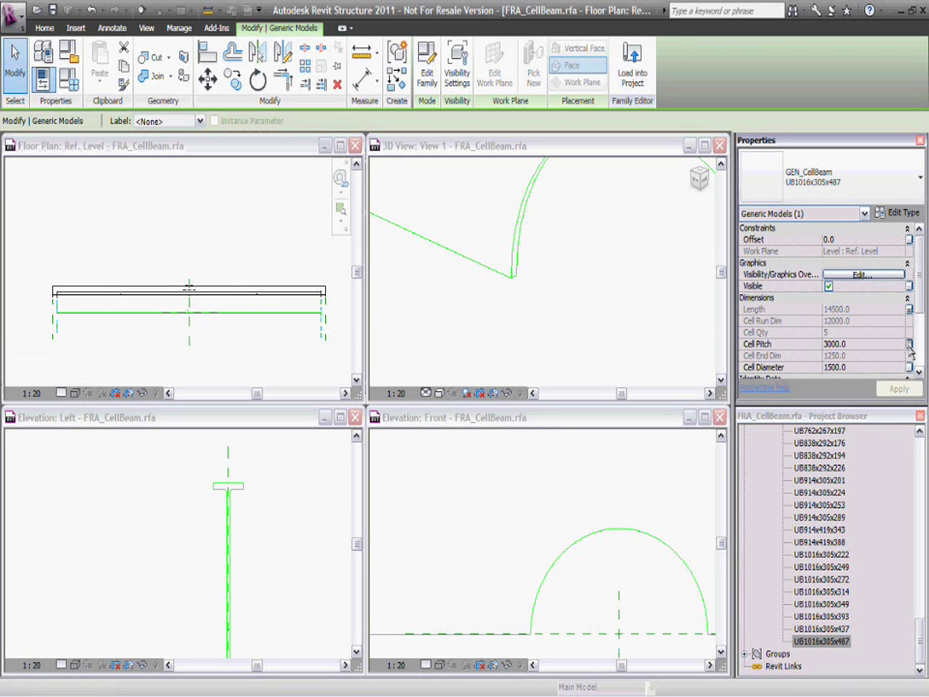
pyautogui.click(908, 344)
pyautogui.click(553, 378)
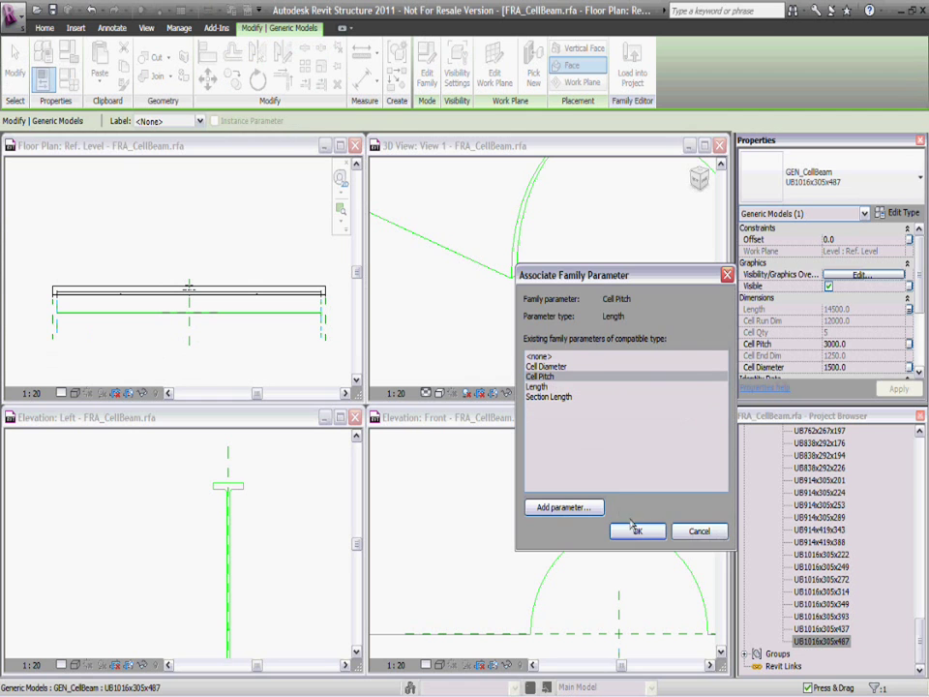
pyautogui.click(629, 529)
pyautogui.click(908, 367)
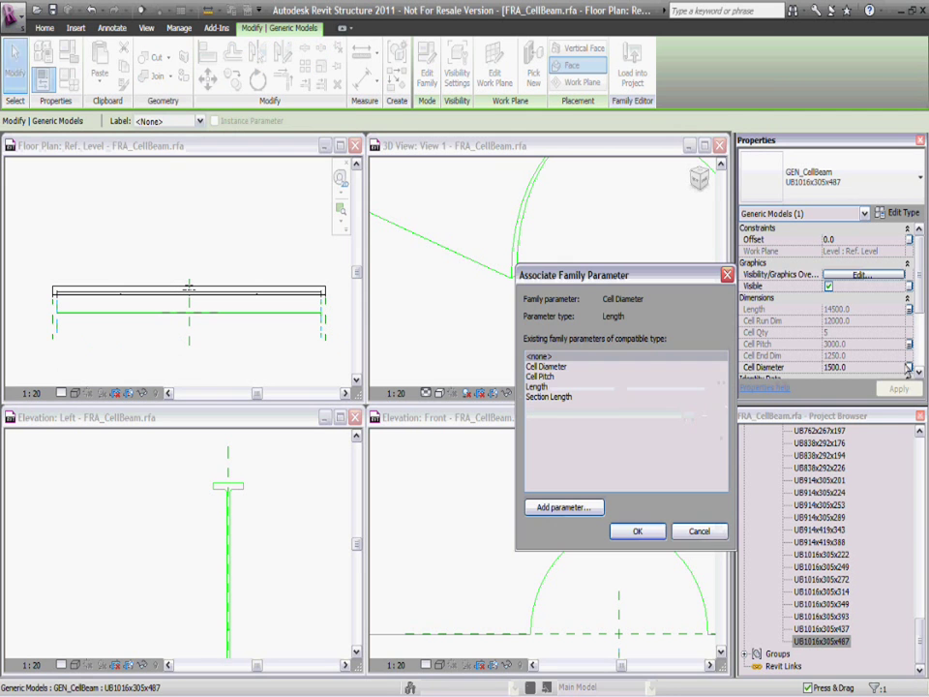
pyautogui.click(548, 367)
pyautogui.click(634, 532)
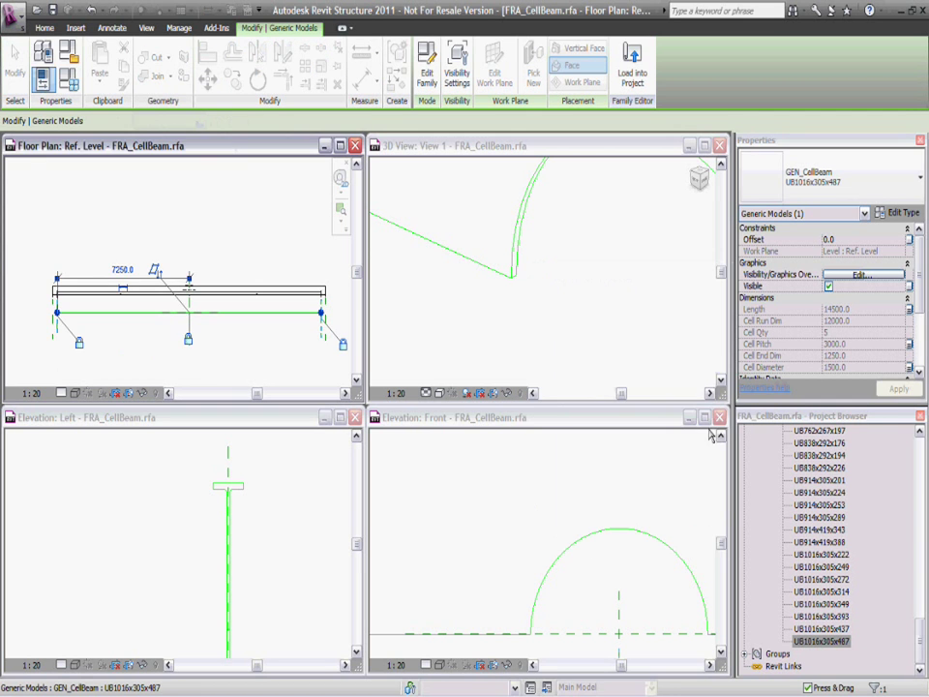
pyautogui.scroll(-2, 922, 332)
pyautogui.scroll(-3, 921, 332)
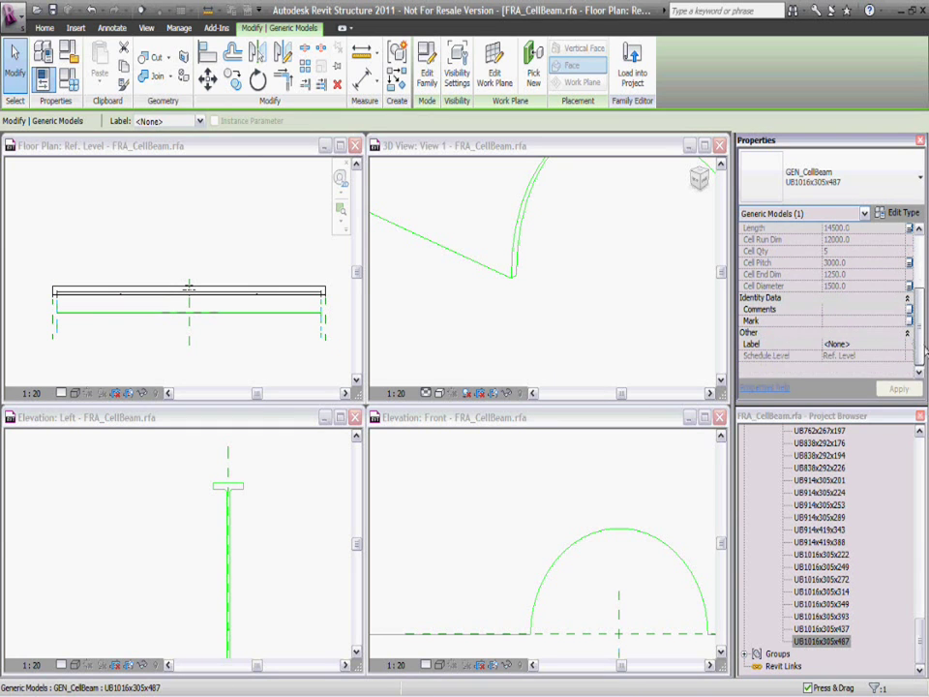
pyautogui.click(193, 185)
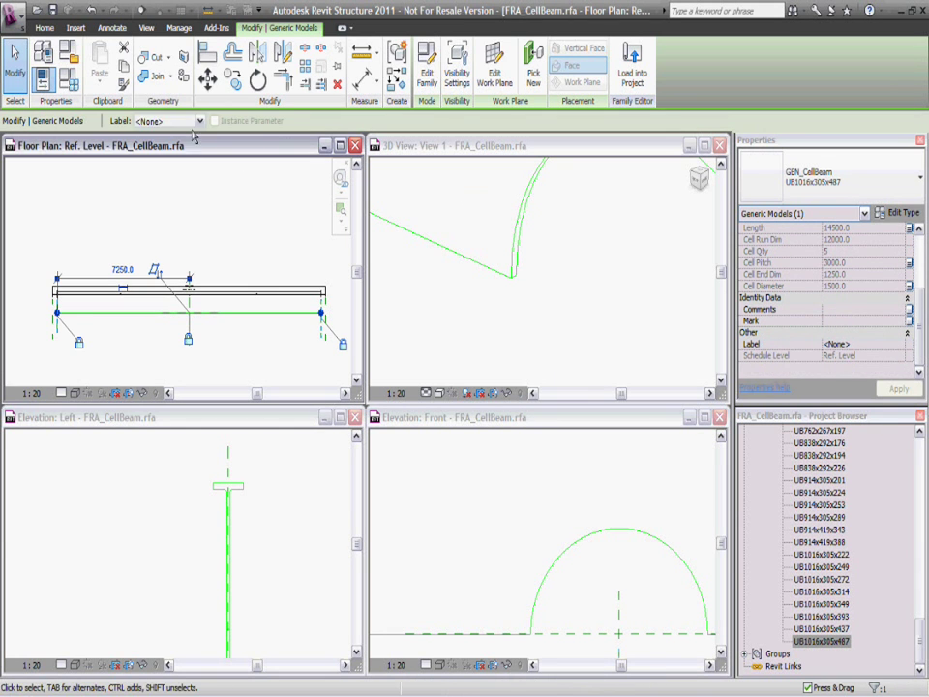
# Add shared parameter Section Top from the Cell Beam group, grouped under Dimensions, as the nested beam's label
pyautogui.click(194, 121)
pyautogui.click(191, 145)
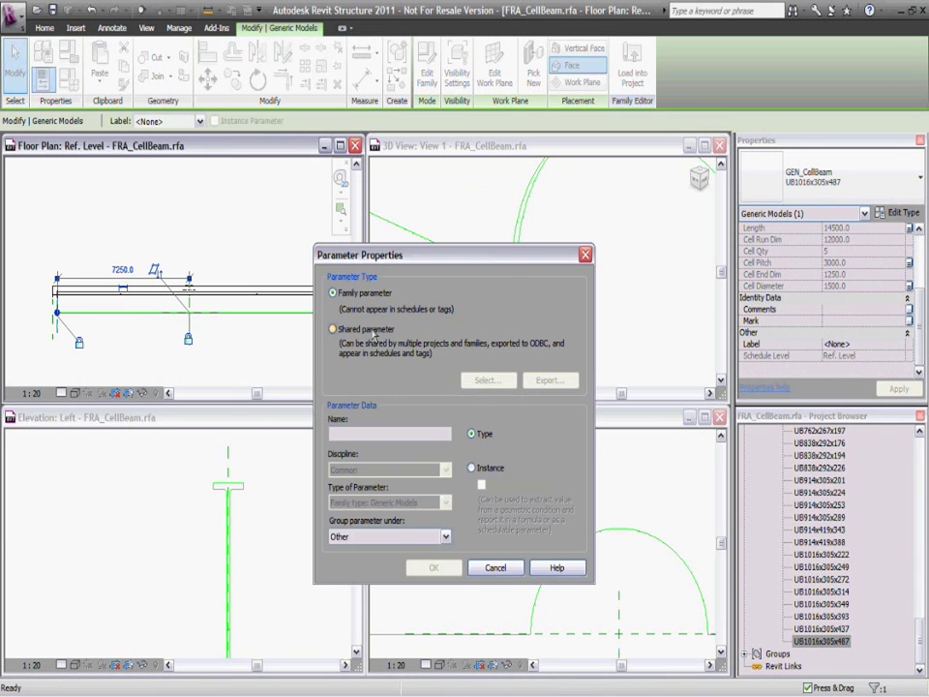
pyautogui.click(364, 329)
pyautogui.click(487, 383)
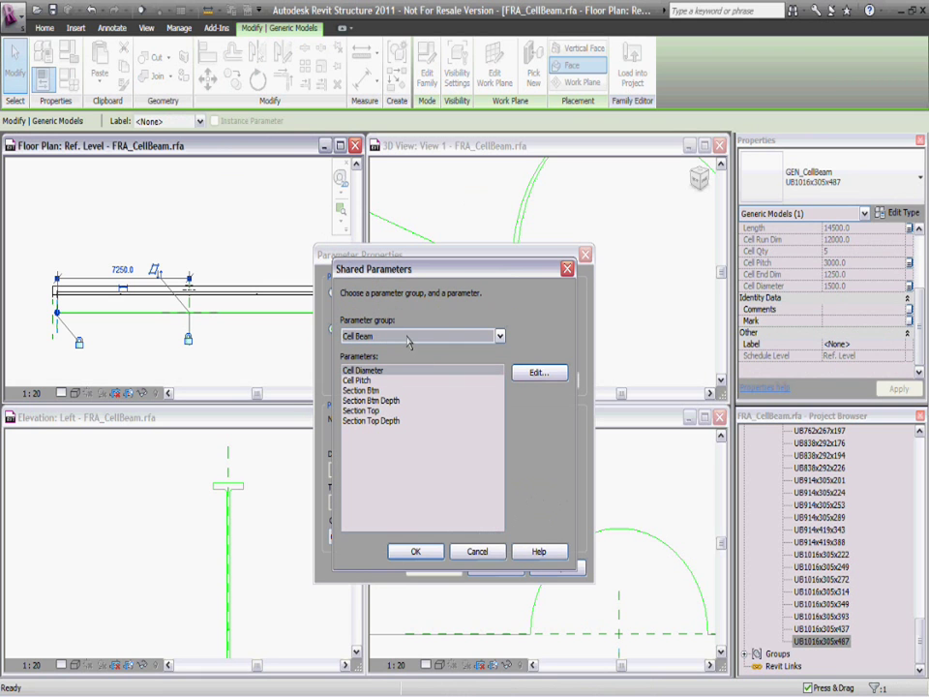
pyautogui.click(366, 410)
pyautogui.click(416, 550)
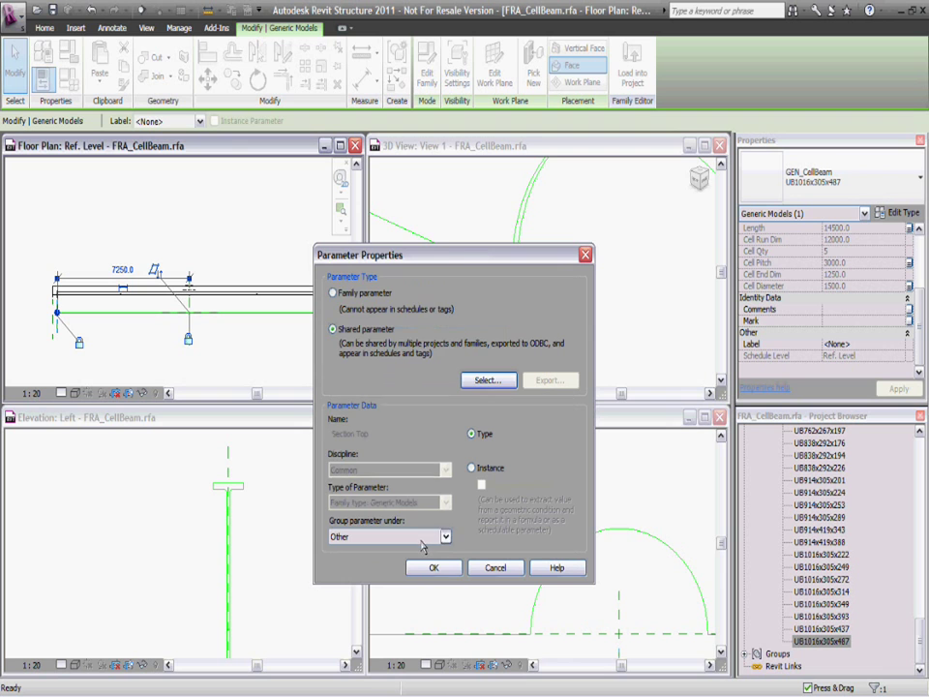
pyautogui.click(422, 538)
pyautogui.click(375, 246)
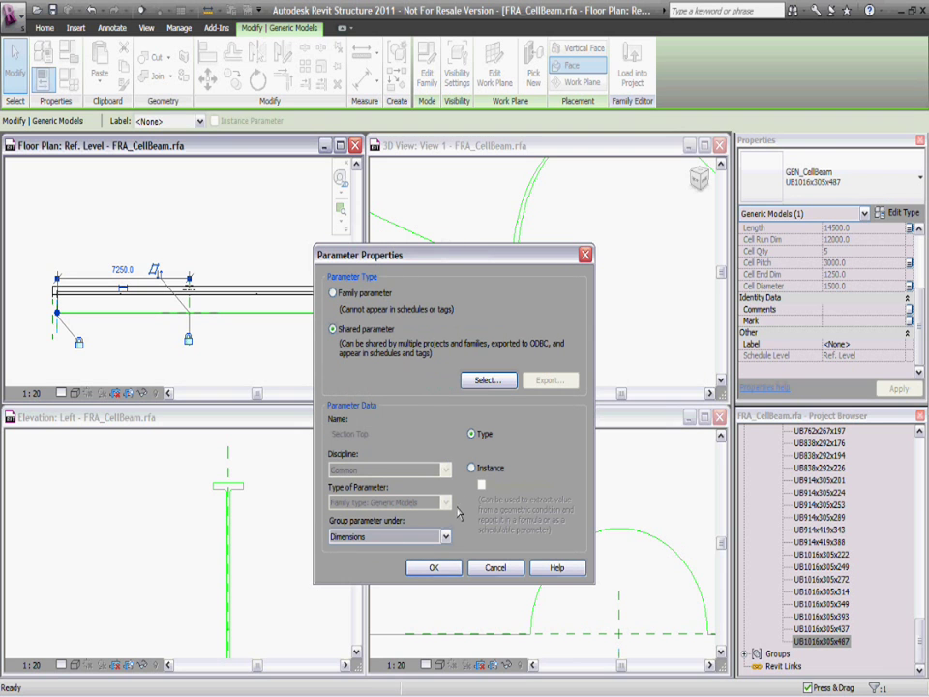
pyautogui.click(441, 567)
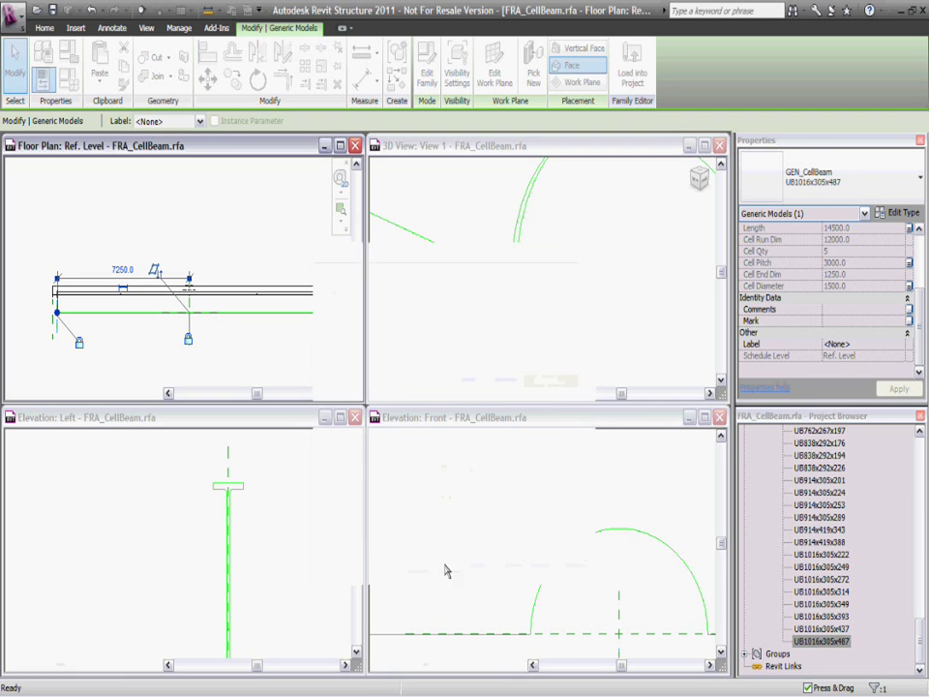
# Save the family, then drag type UB1016x305x487 into the 3D view to place another cell beam
pyautogui.click(570, 315)
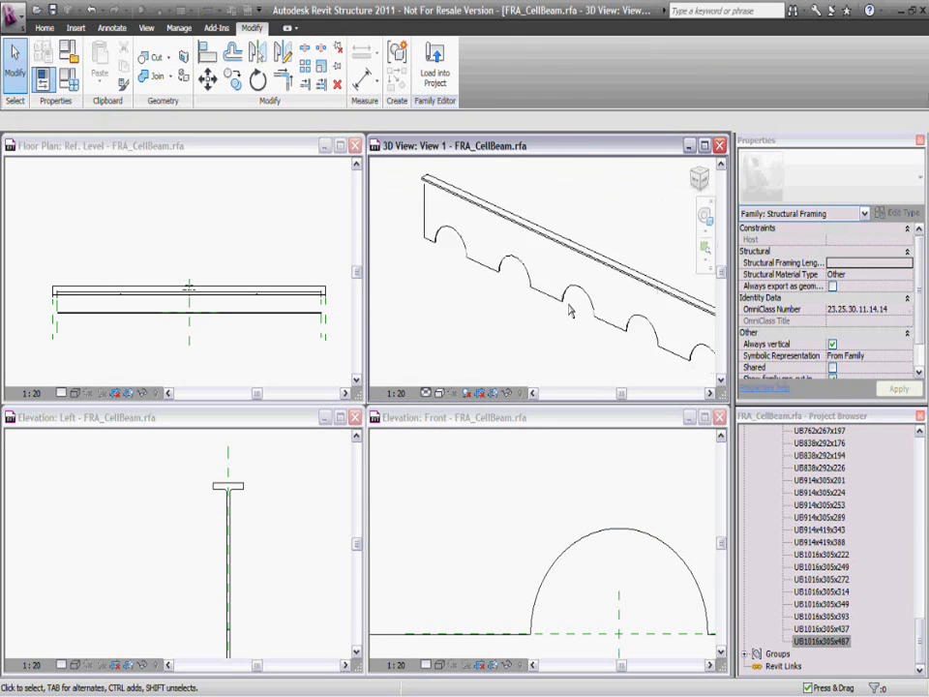
pyautogui.scroll(-5, 572, 312)
pyautogui.moveTo(595, 339)
pyautogui.keyDown('shift'); pyautogui.mouseDown(button='middle')
pyautogui.moveTo(592, 259)
pyautogui.moveTo(622, 321)
pyautogui.mouseUp(button='middle'); pyautogui.keyUp('shift')
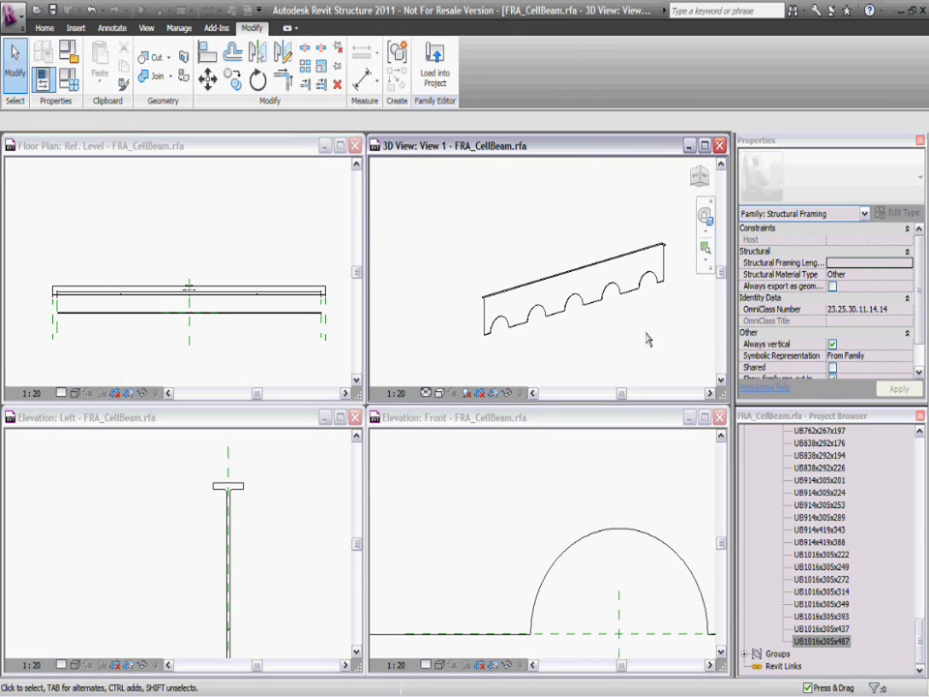
pyautogui.click(52, 9)
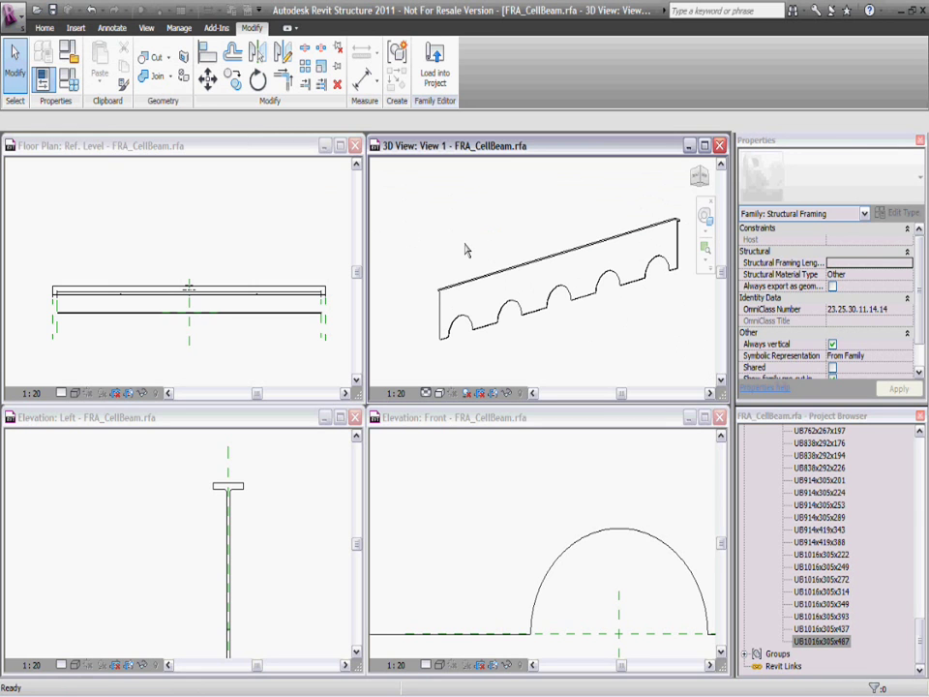
pyautogui.scroll(2, 477, 350)
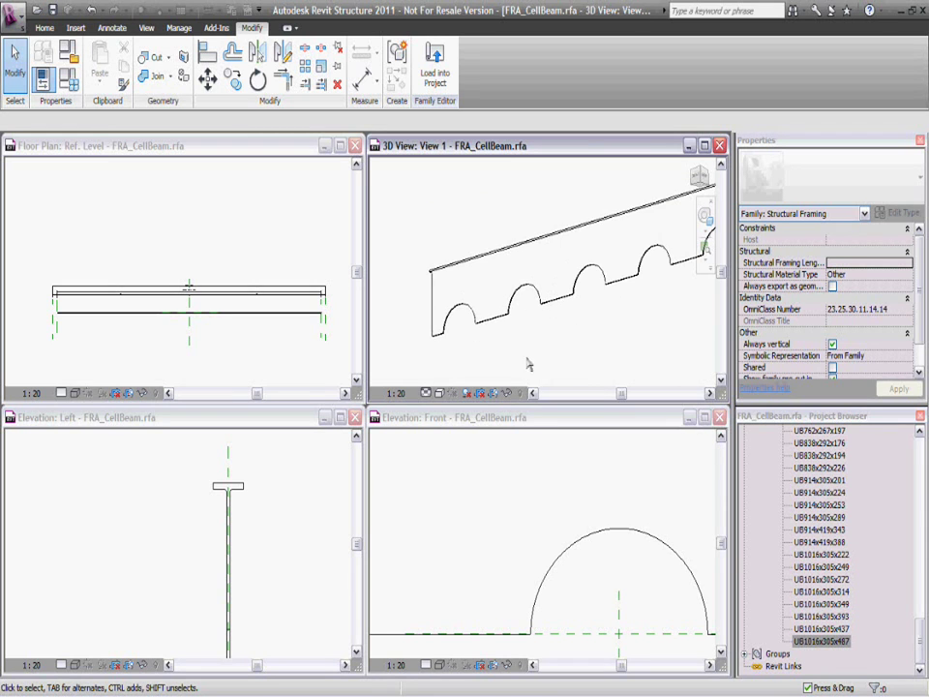
pyautogui.moveTo(821, 651); pyautogui.dragTo(520, 346)
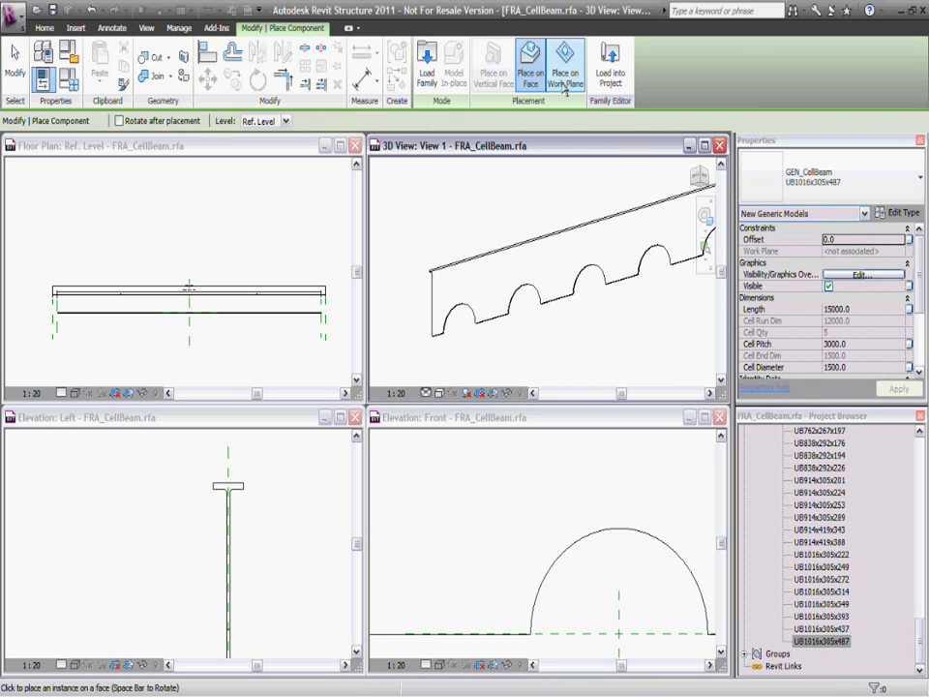
# Place the new UB1016x305x487 cell beam on the beam face
pyautogui.scroll(2, 434, 339)
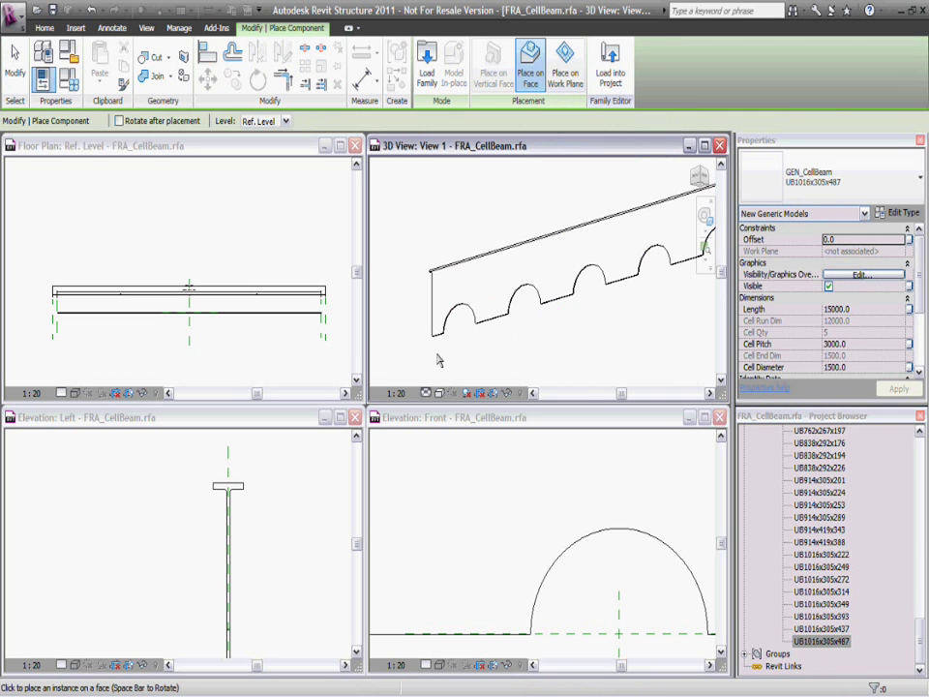
pyautogui.scroll(2, 434, 339)
pyautogui.scroll(1, 438, 329)
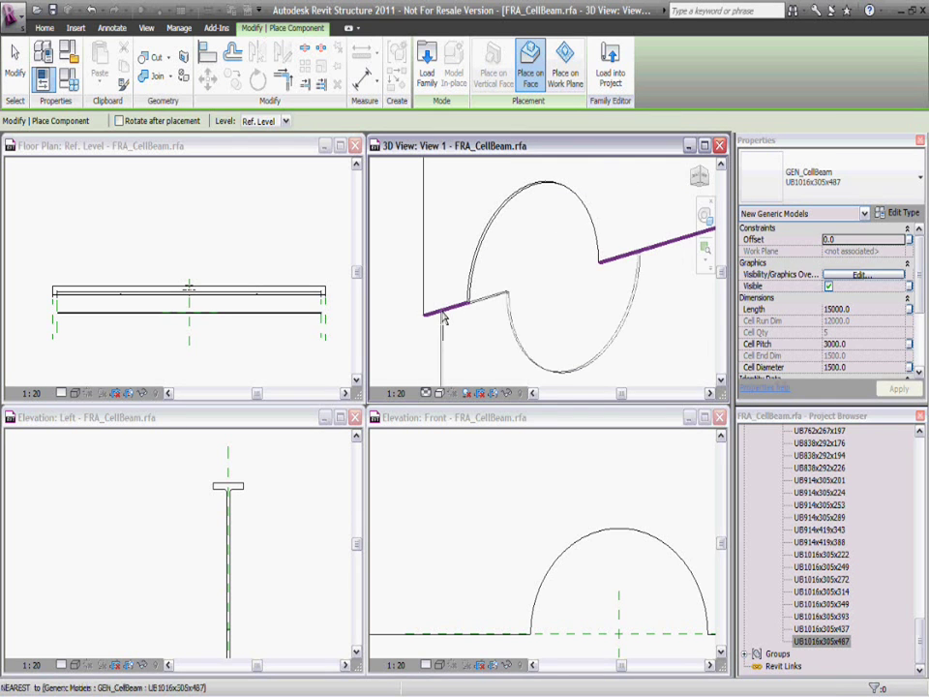
pyautogui.click(444, 319)
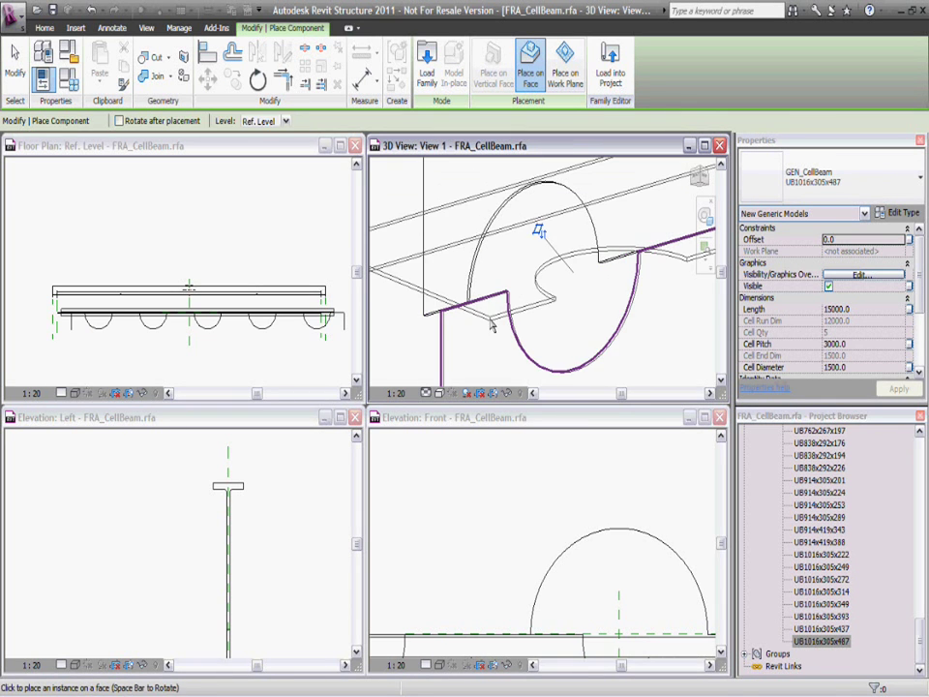
pyautogui.press('Escape')
pyautogui.press('Escape')
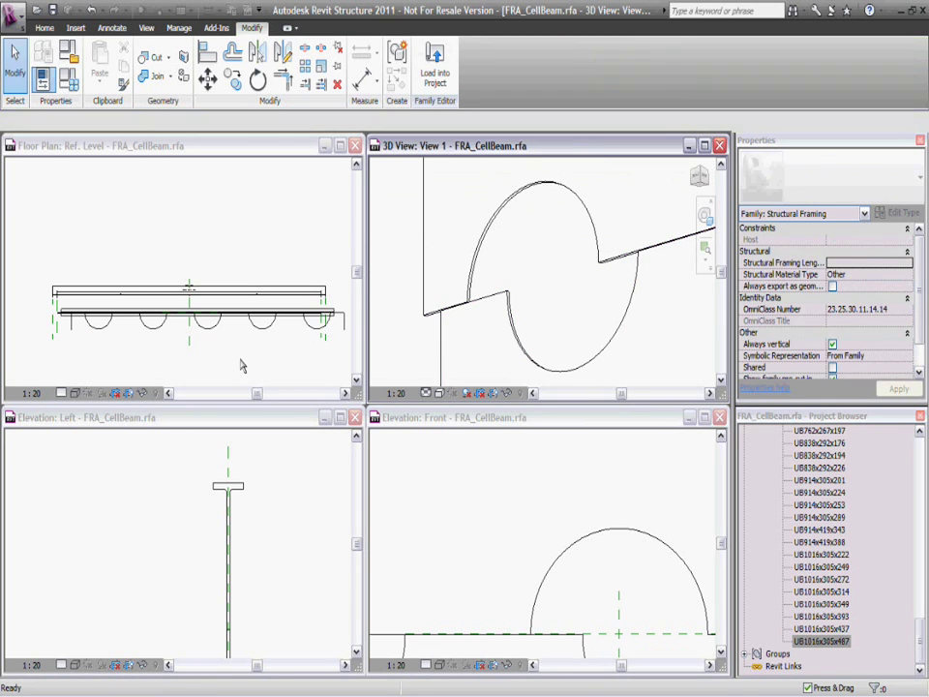
# Switch to the Front elevation and select the newly placed cell beam
pyautogui.click(242, 363)
pyautogui.scroll(-2, 246, 358)
pyautogui.moveTo(246, 357); pyautogui.dragTo(232, 334, button='middle')
pyautogui.click(469, 505)
pyautogui.scroll(-2, 477, 493)
pyautogui.scroll(-2, 475, 557)
pyautogui.scroll(2, 475, 554)
pyautogui.scroll(1, 473, 549)
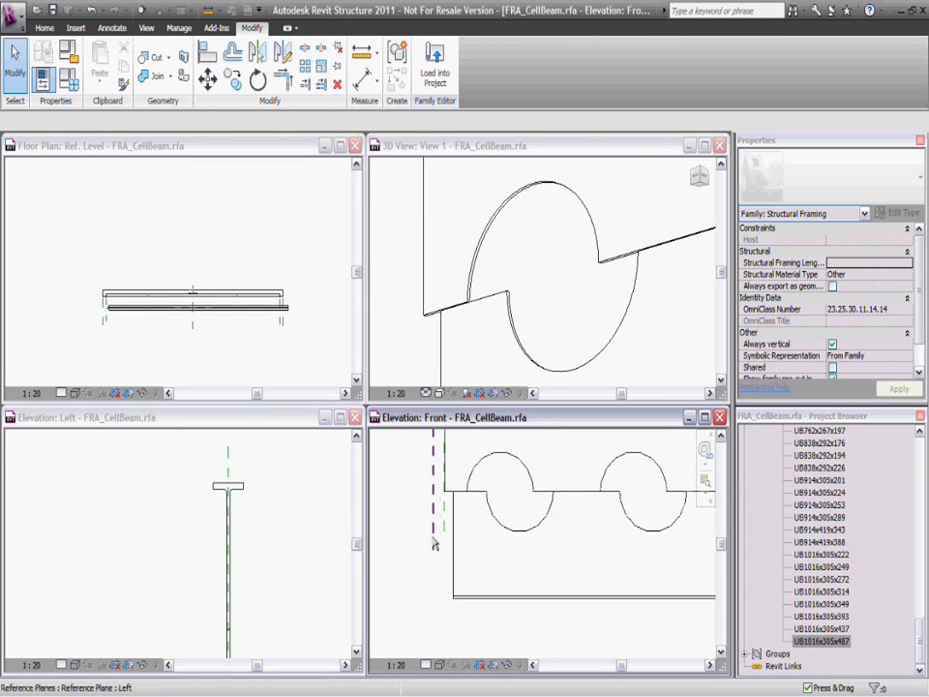
pyautogui.scroll(1, 473, 544)
pyautogui.click(471, 540)
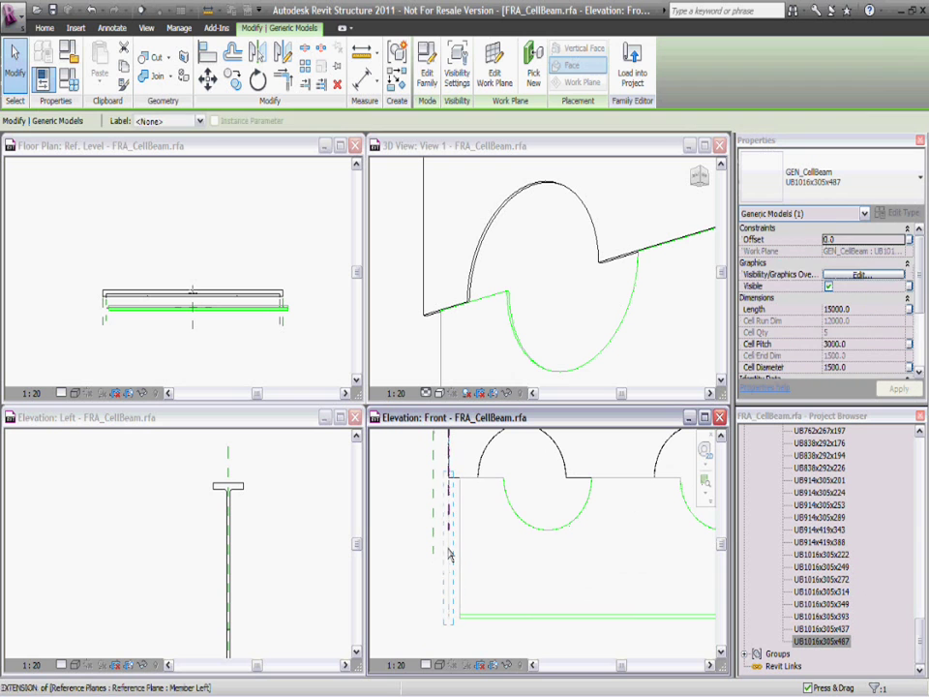
# Snap both beam ends onto the reference planes, giving Length 14500 with full circular cells
pyautogui.moveTo(450, 555); pyautogui.dragTo(448, 553)
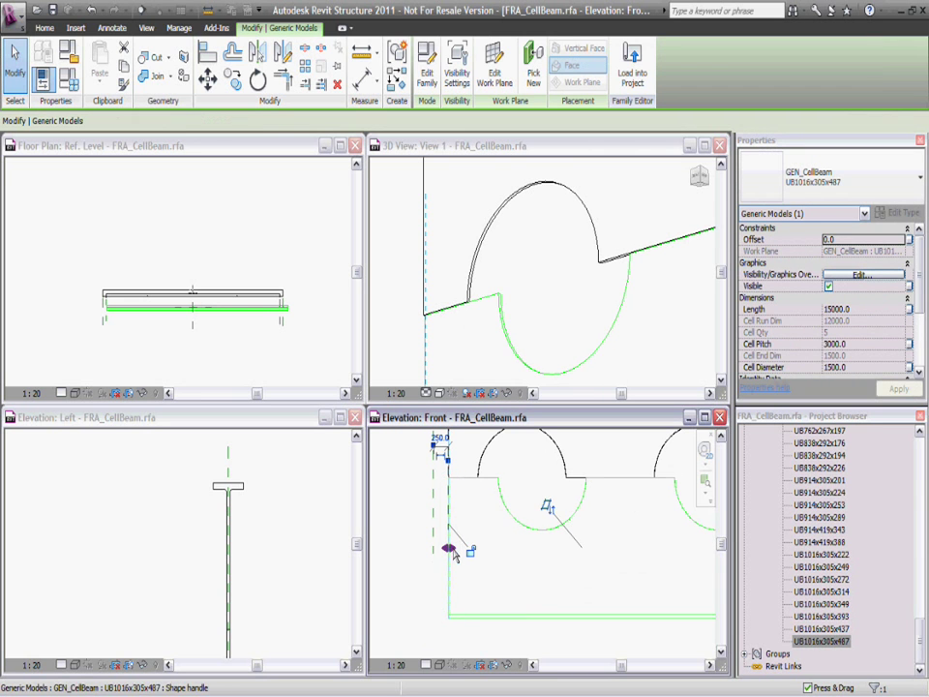
pyautogui.scroll(-2, 504, 568)
pyautogui.scroll(-1, 498, 529)
pyautogui.scroll(1, 581, 552)
pyautogui.scroll(1, 623, 571)
pyautogui.scroll(2, 622, 572)
pyautogui.moveTo(622, 546); pyautogui.dragTo(595, 538)
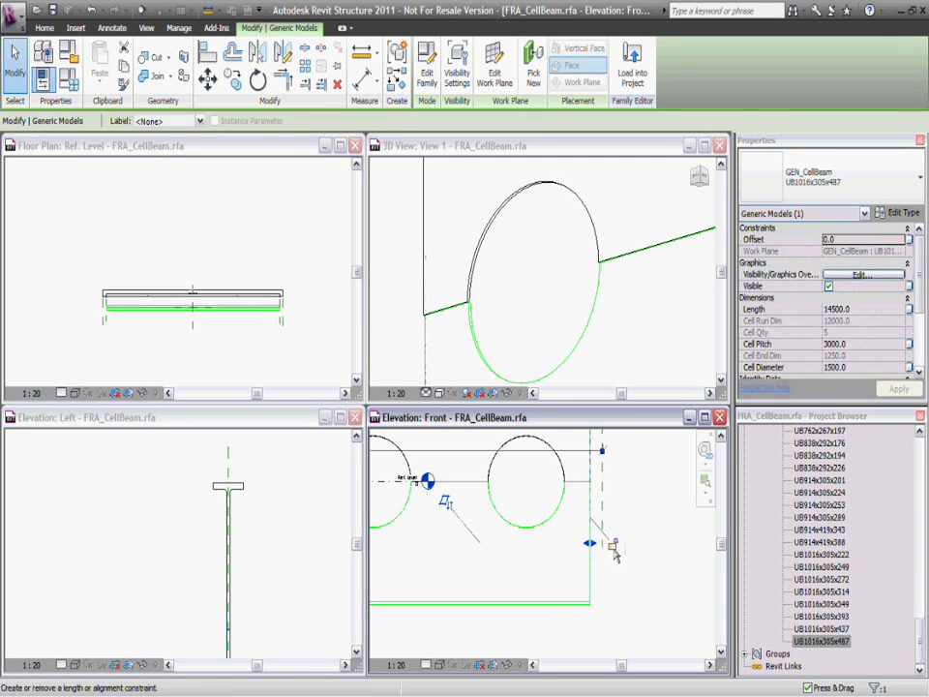
pyautogui.click(642, 558)
pyautogui.scroll(-2, 639, 560)
pyautogui.scroll(-1, 646, 556)
pyautogui.scroll(1, 644, 566)
# Link the second cell beam's Length to Section Length, and Cell Pitch and Cell Diameter to their family parameters
pyautogui.click(636, 561)
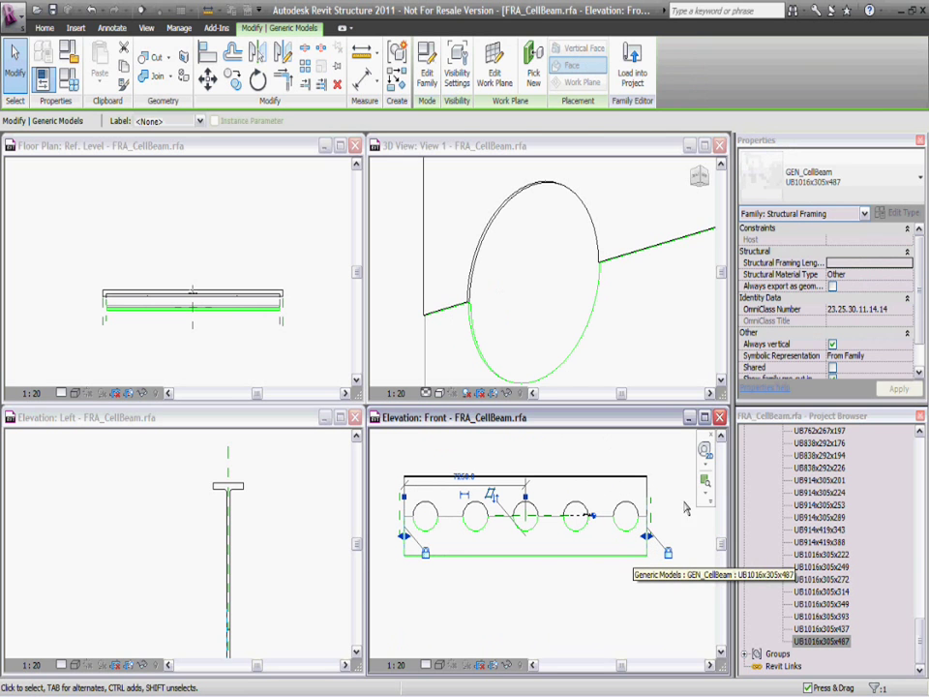
pyautogui.click(909, 309)
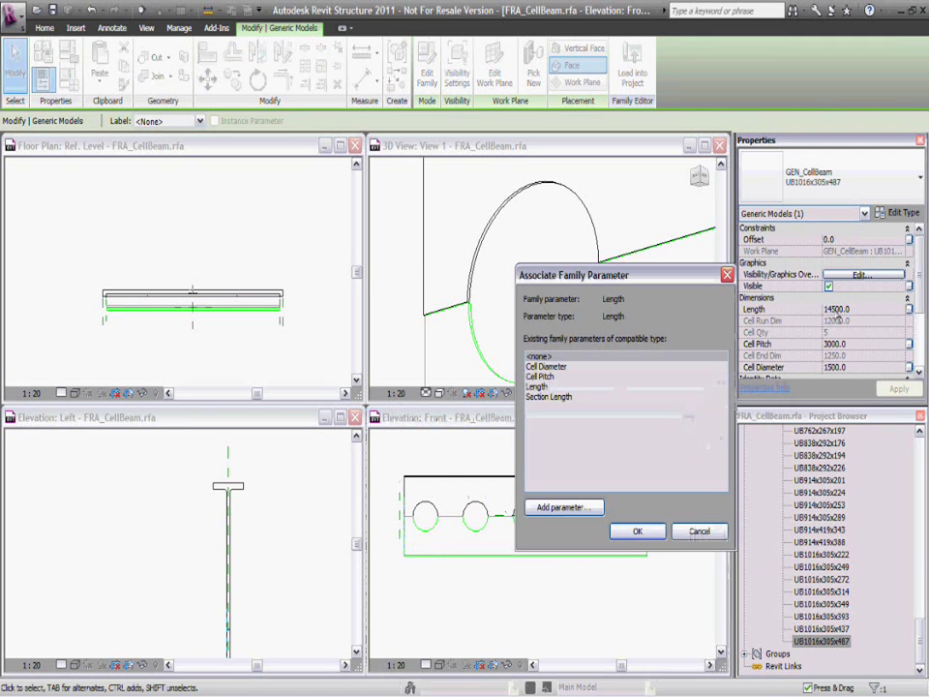
pyautogui.click(547, 397)
pyautogui.click(634, 532)
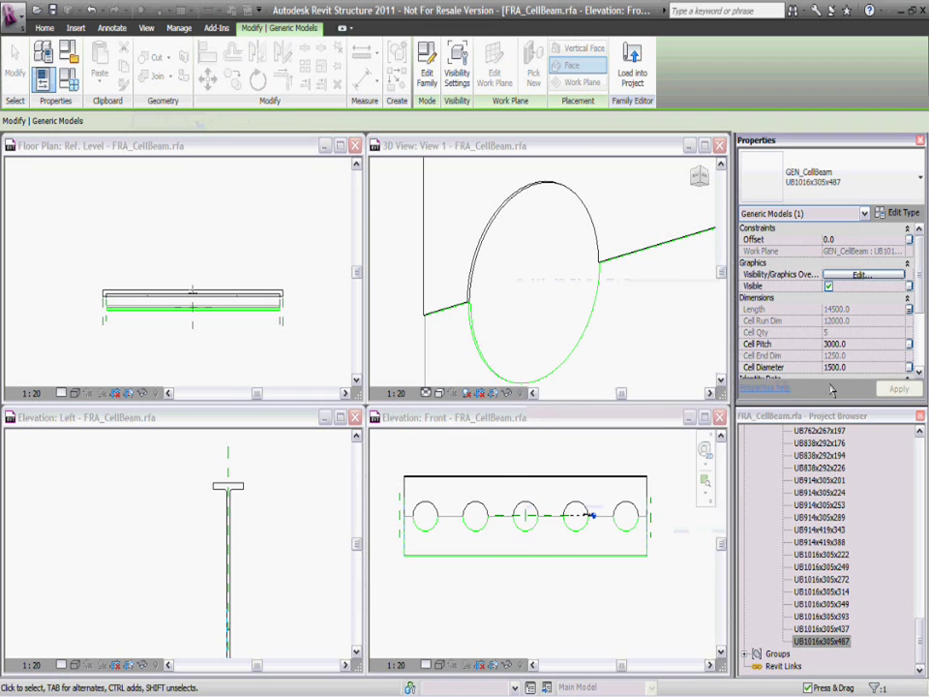
pyautogui.click(909, 344)
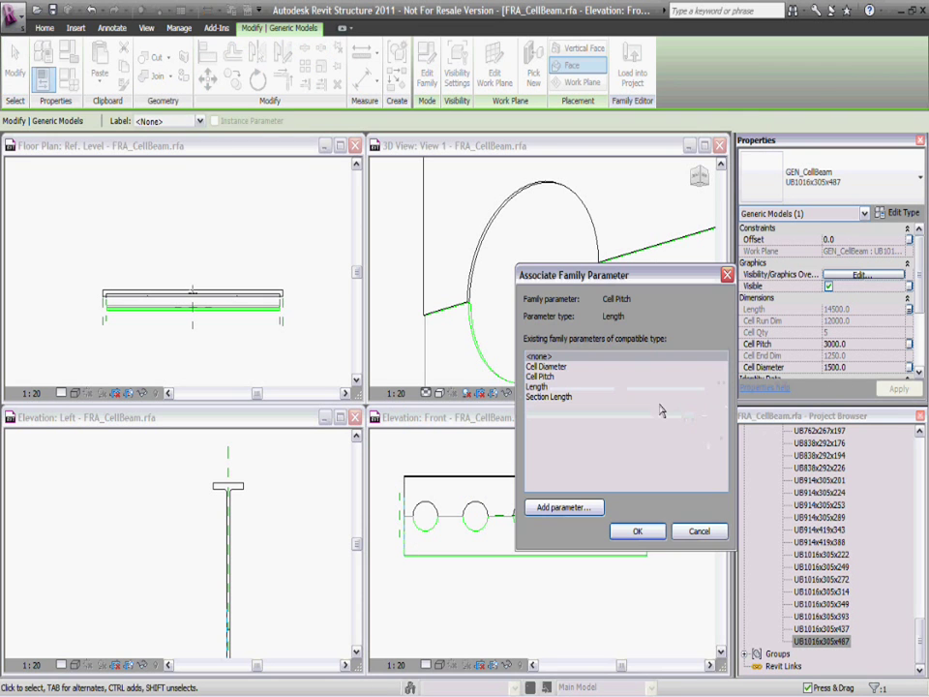
pyautogui.click(539, 376)
pyautogui.click(638, 532)
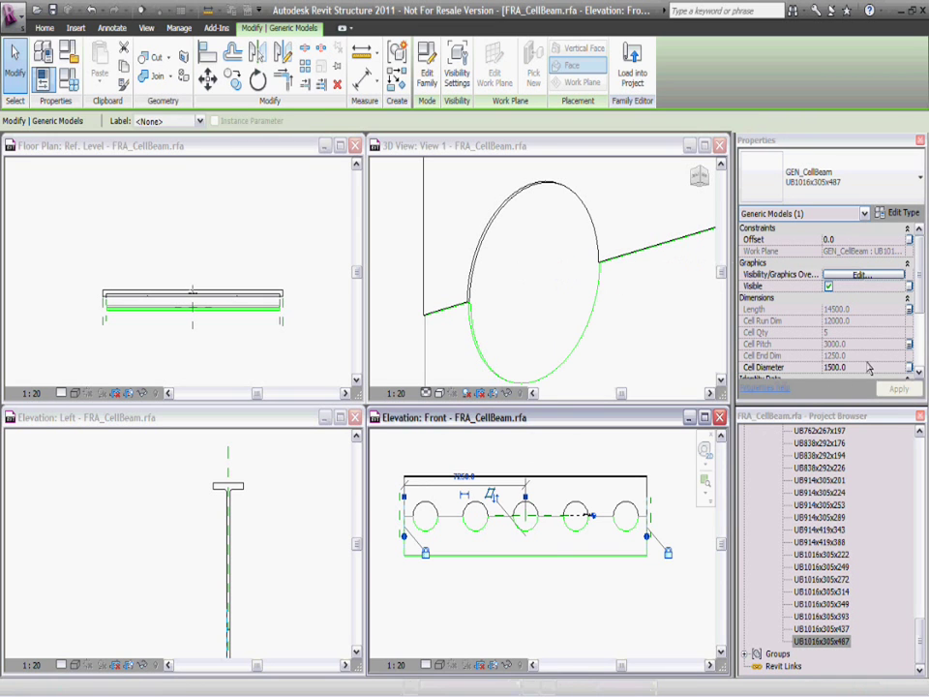
pyautogui.click(909, 367)
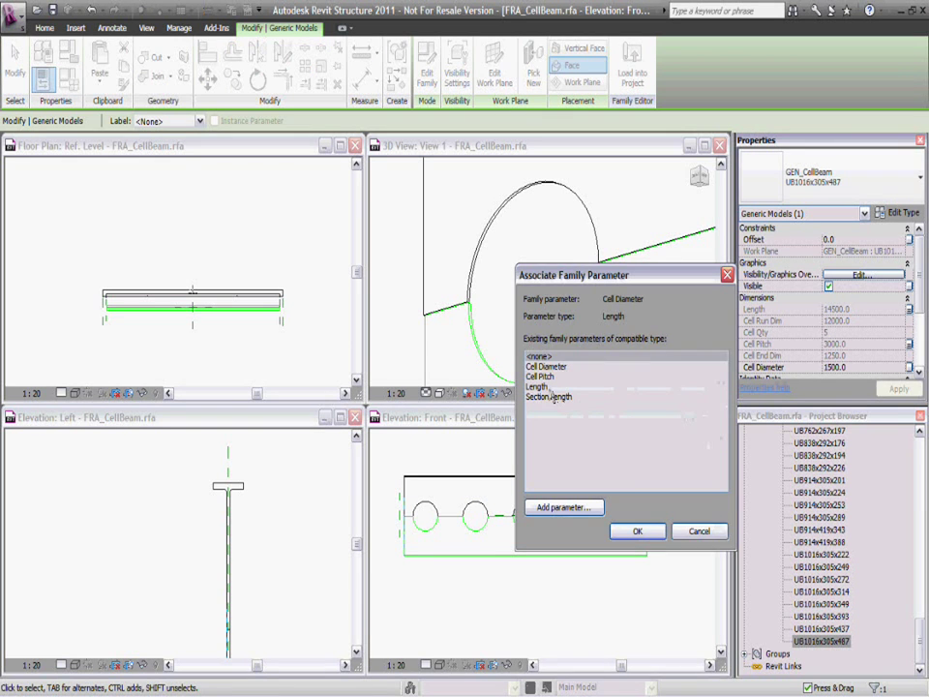
pyautogui.click(546, 366)
pyautogui.click(638, 532)
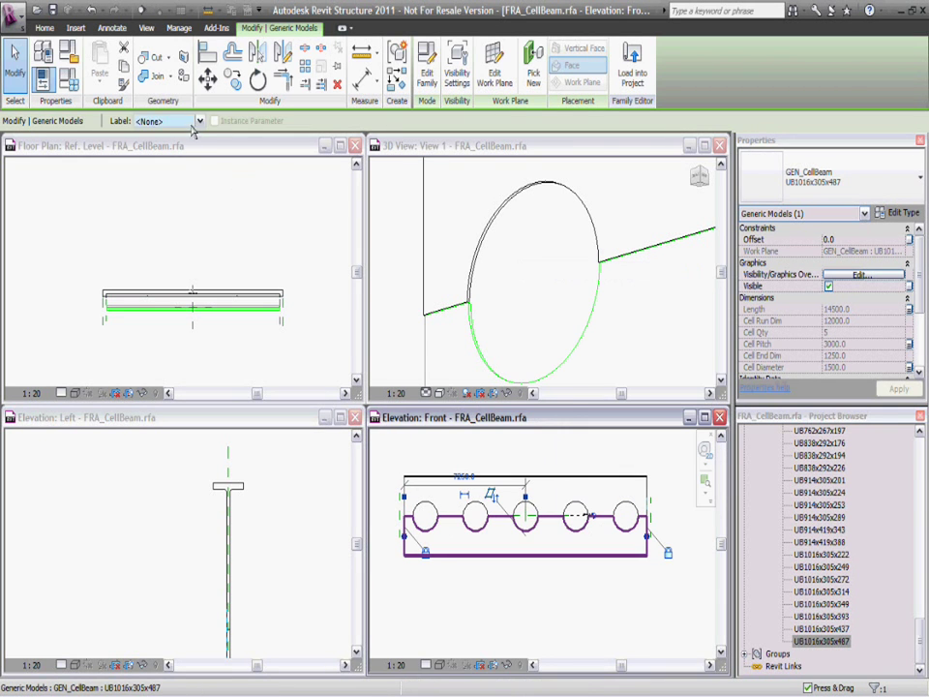
# Add shared parameter Section Btm, grouped under Dimensions, as the second beam's type label
pyautogui.click(200, 121)
pyautogui.click(160, 128)
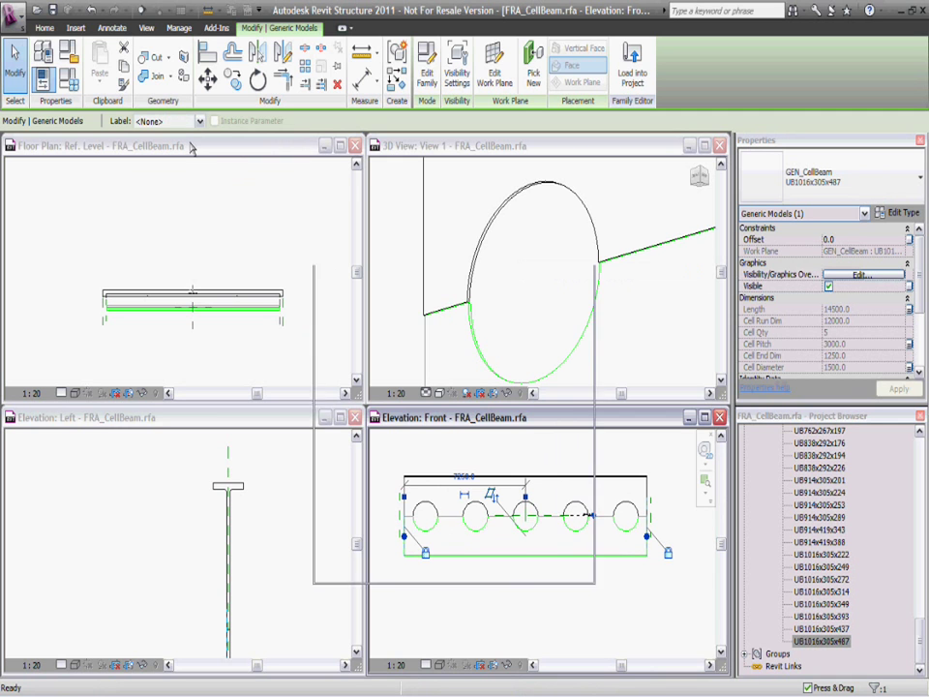
pyautogui.click(363, 330)
pyautogui.click(494, 381)
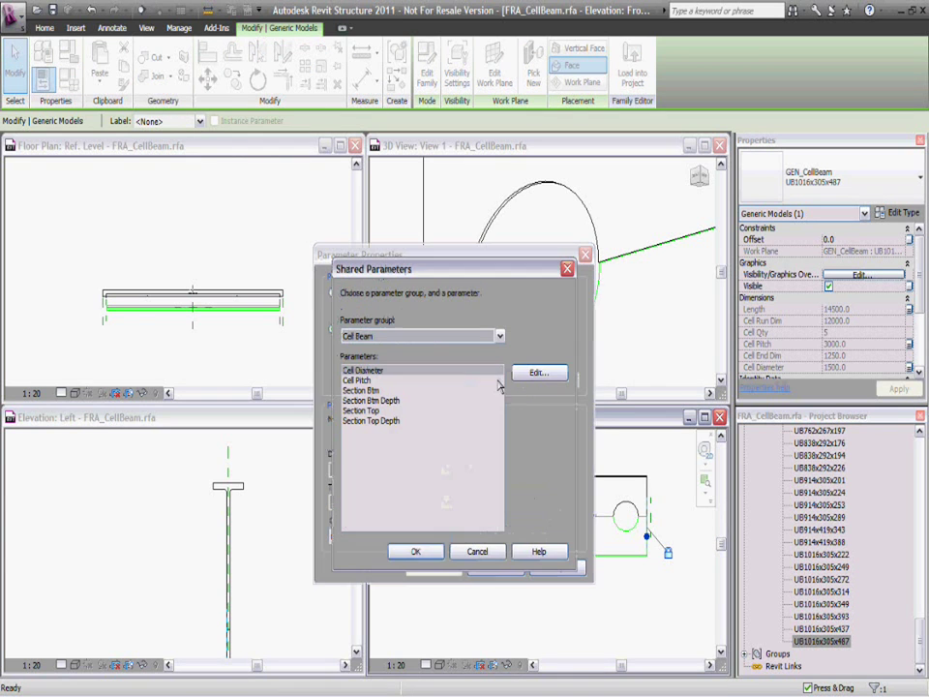
pyautogui.click(360, 391)
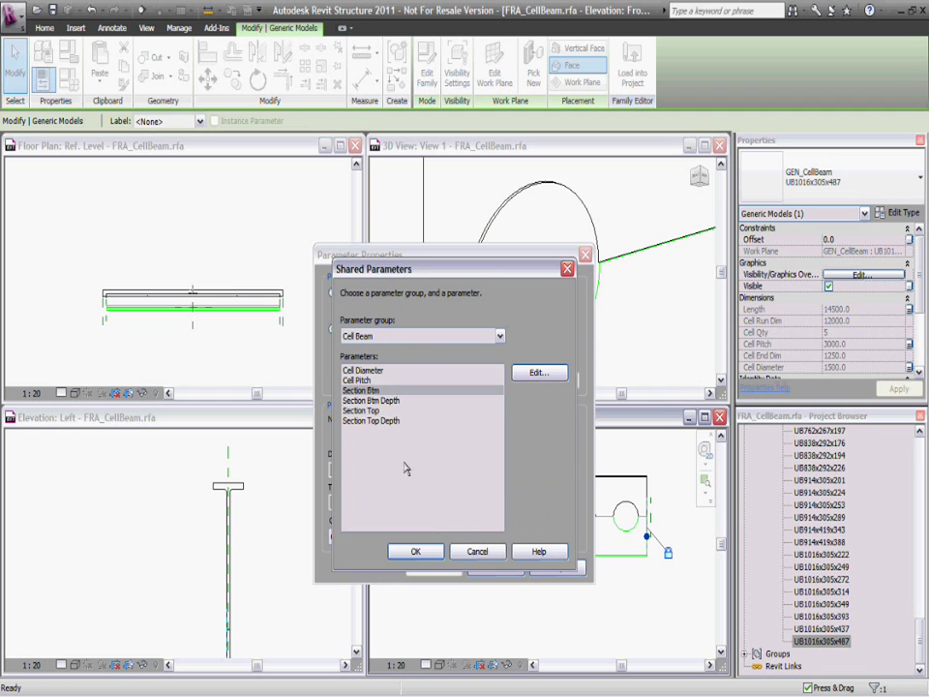
pyautogui.click(417, 551)
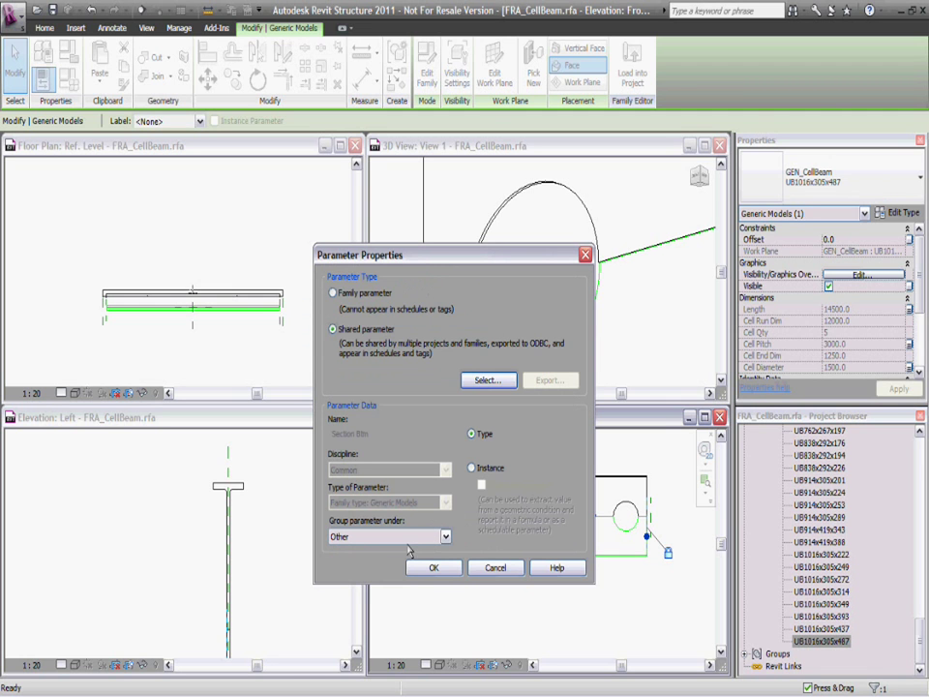
pyautogui.click(409, 545)
pyautogui.click(346, 239)
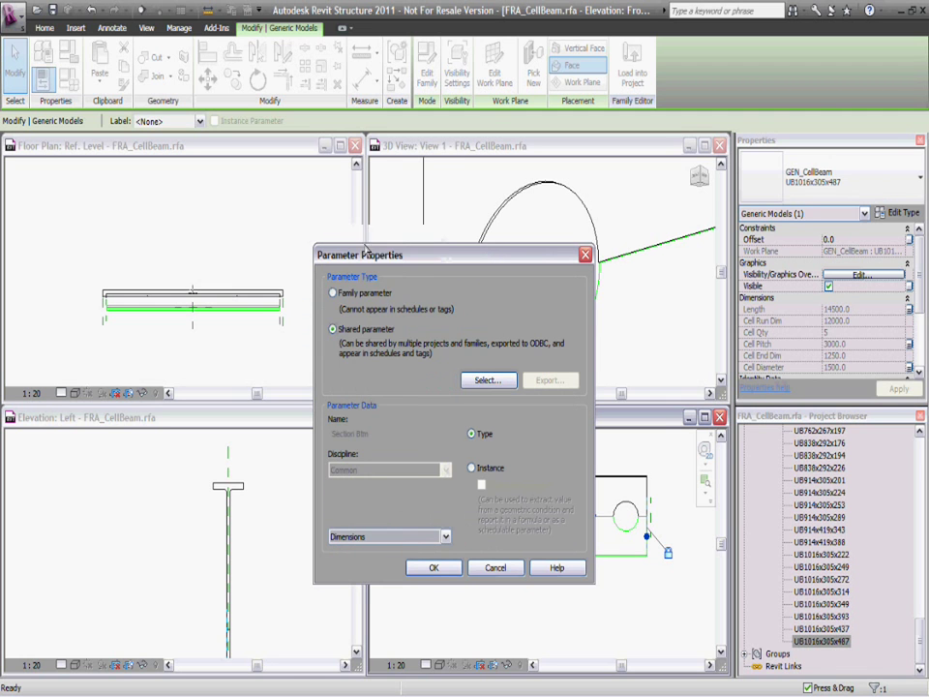
pyautogui.click(436, 569)
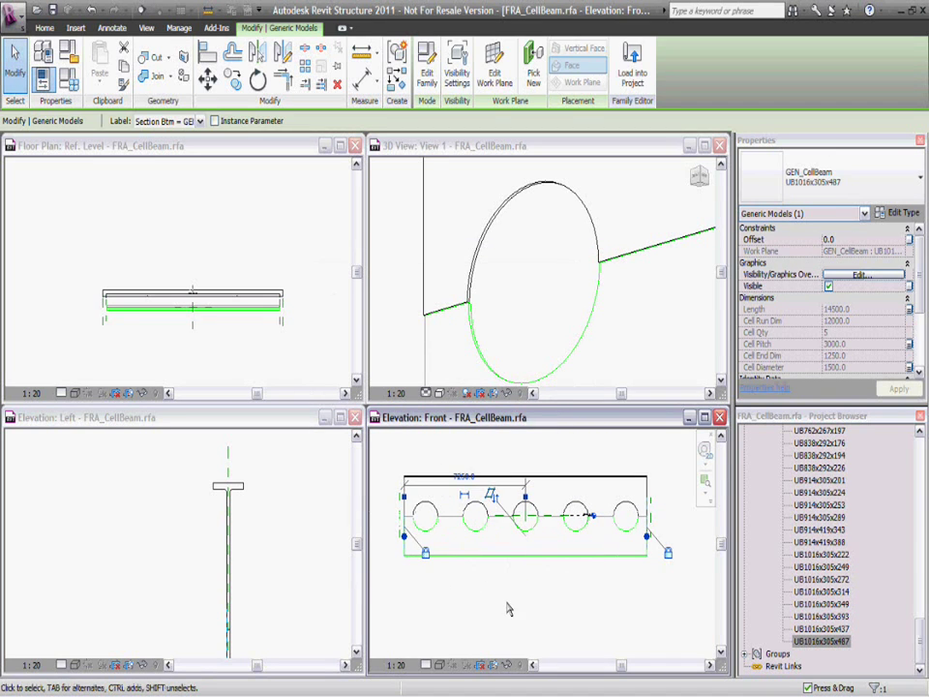
# Clear the selection and switch to the left elevation view
pyautogui.press('Escape')
pyautogui.scroll(-3, 542, 280)
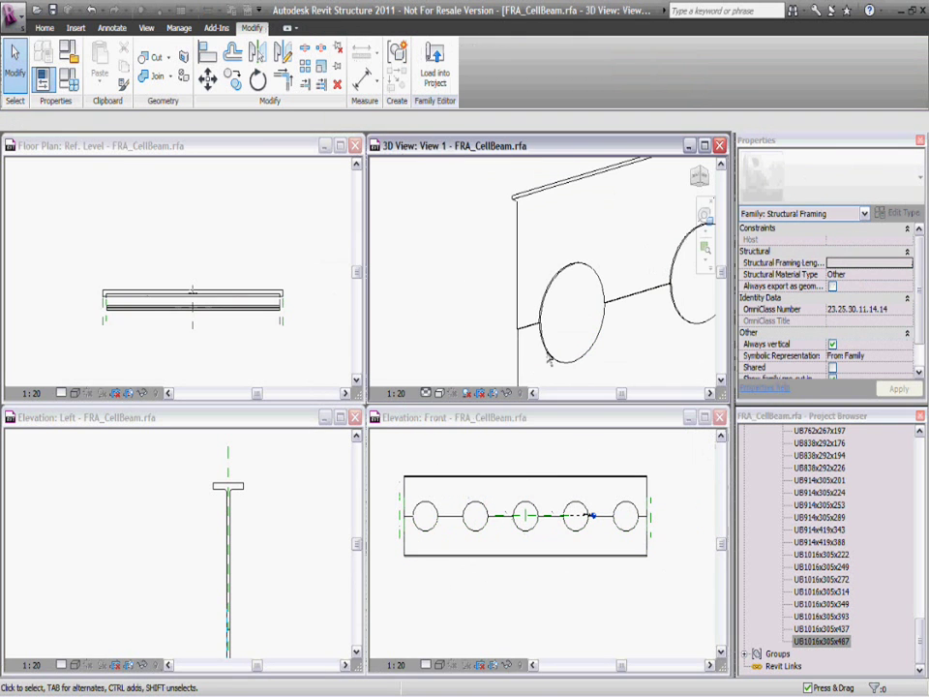
pyautogui.click(305, 534)
pyautogui.scroll(2, 276, 483)
pyautogui.scroll(2, 261, 533)
pyautogui.scroll(2, 244, 587)
pyautogui.scroll(1, 243, 588)
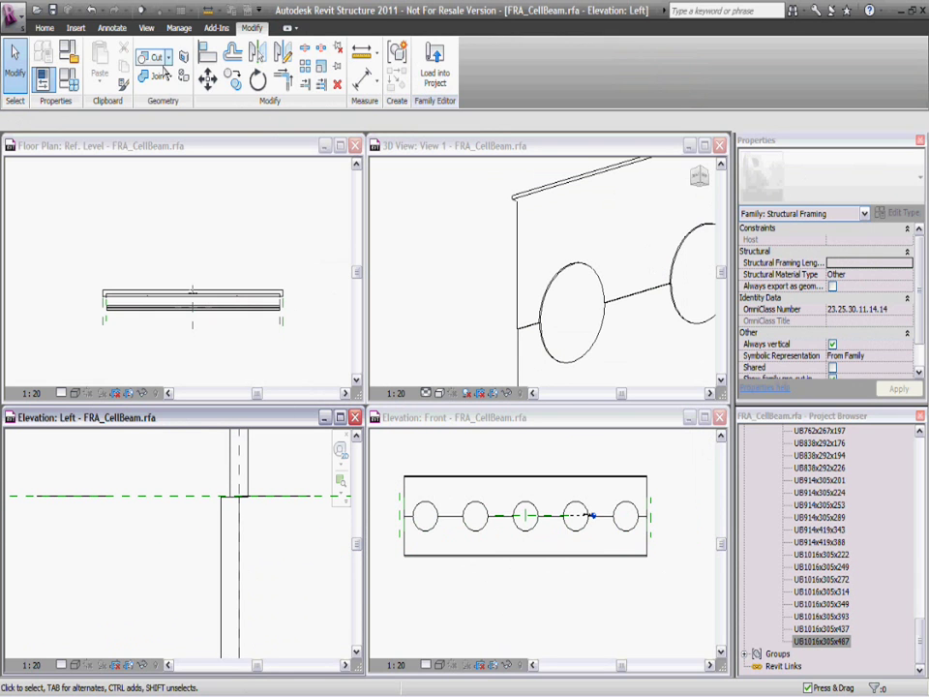
pyautogui.click(207, 53)
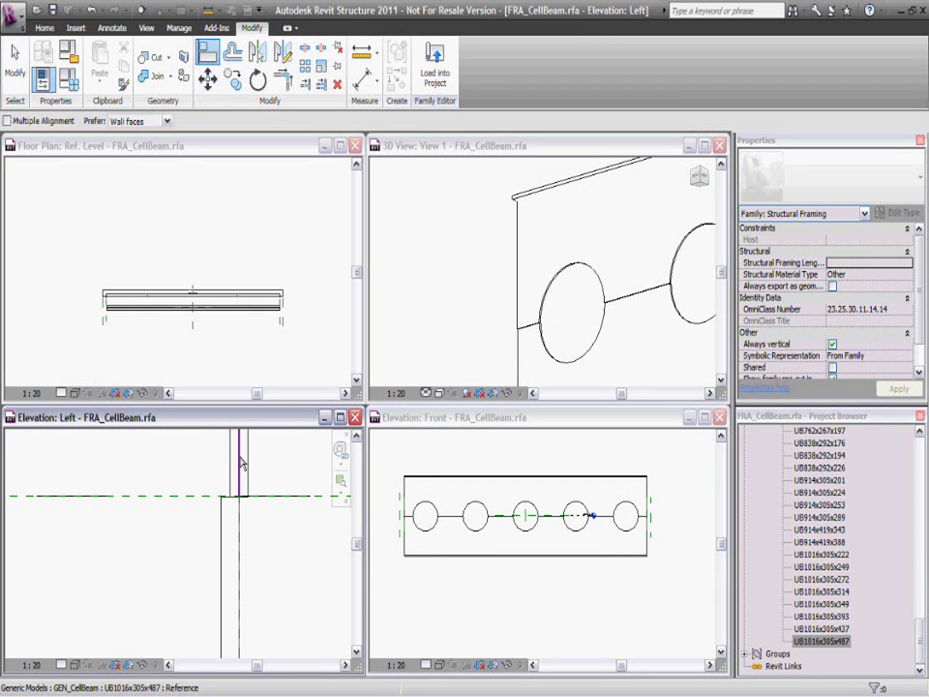
# Align the nested beam to the vertical centre reference plane and lock it
pyautogui.click(239, 493)
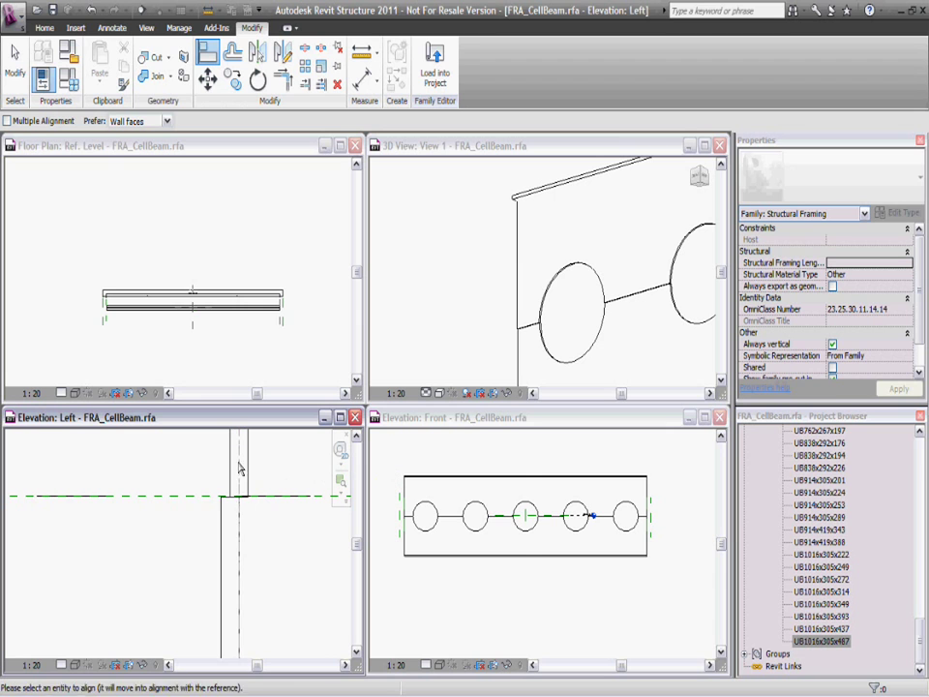
pyautogui.click(229, 545)
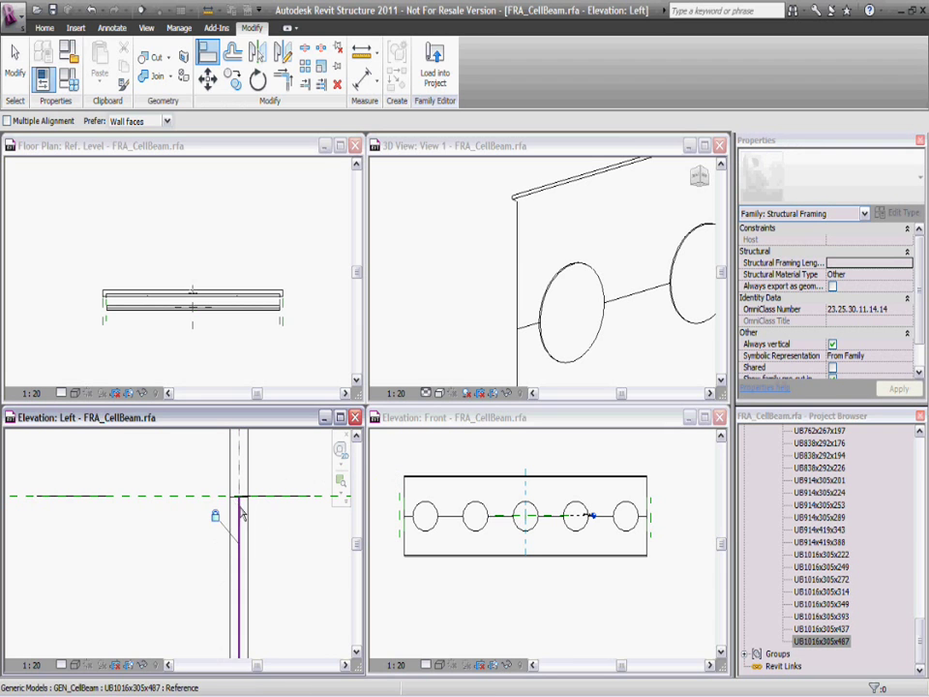
pyautogui.scroll(-2, 233, 496)
pyautogui.moveTo(257, 468); pyautogui.dragTo(222, 501, button='middle')
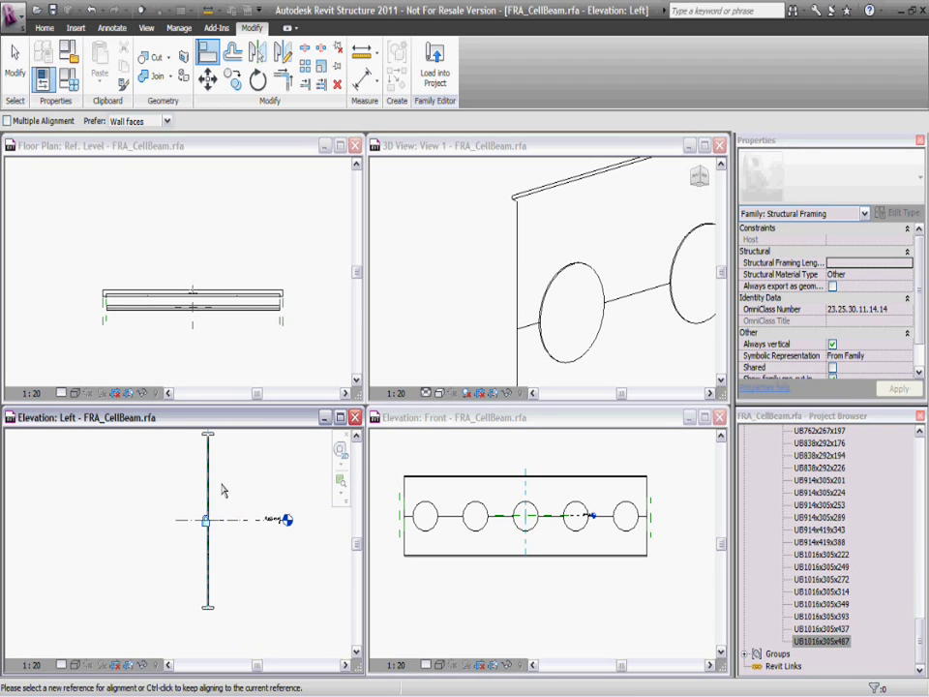
pyautogui.press('Escape')
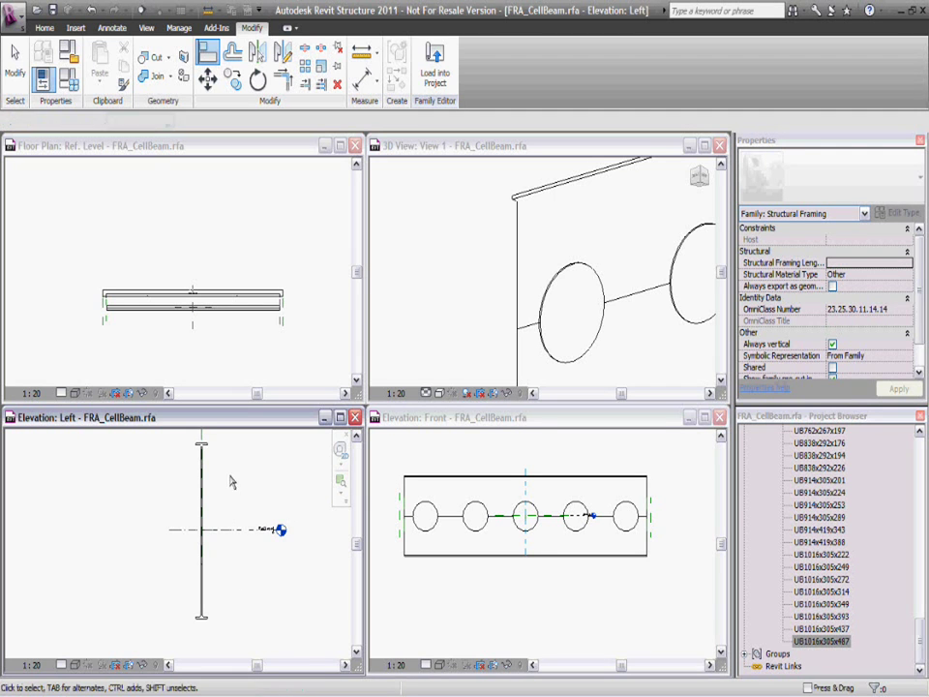
pyautogui.scroll(1, 214, 450)
# Check the component's Section Top label, deselect it, and save the family with Ctrl+S
pyautogui.click(195, 440)
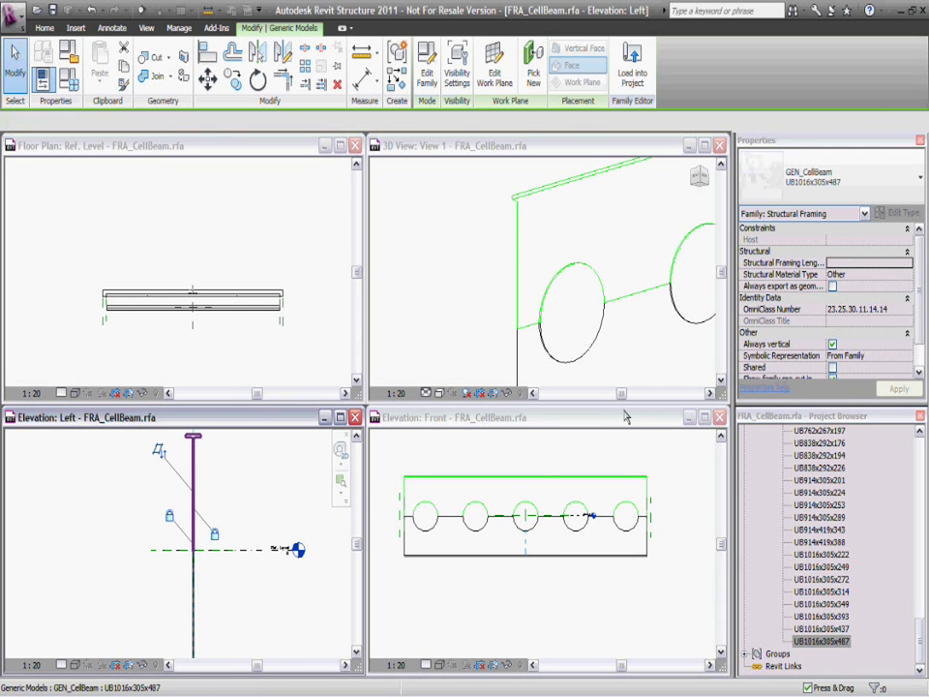
pyautogui.click(921, 326)
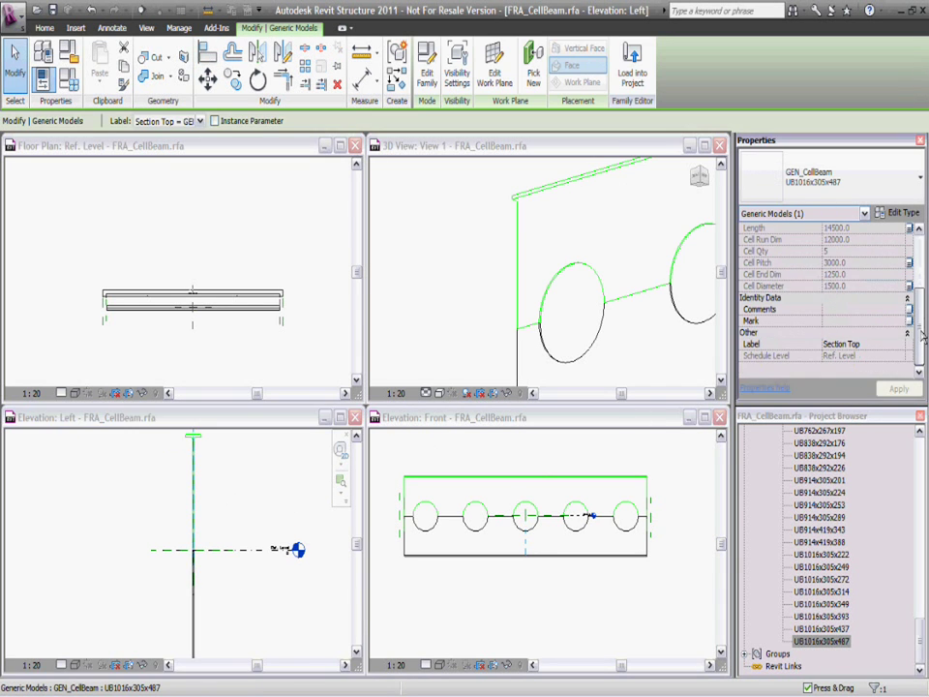
pyautogui.moveTo(924, 334); pyautogui.dragTo(924, 314)
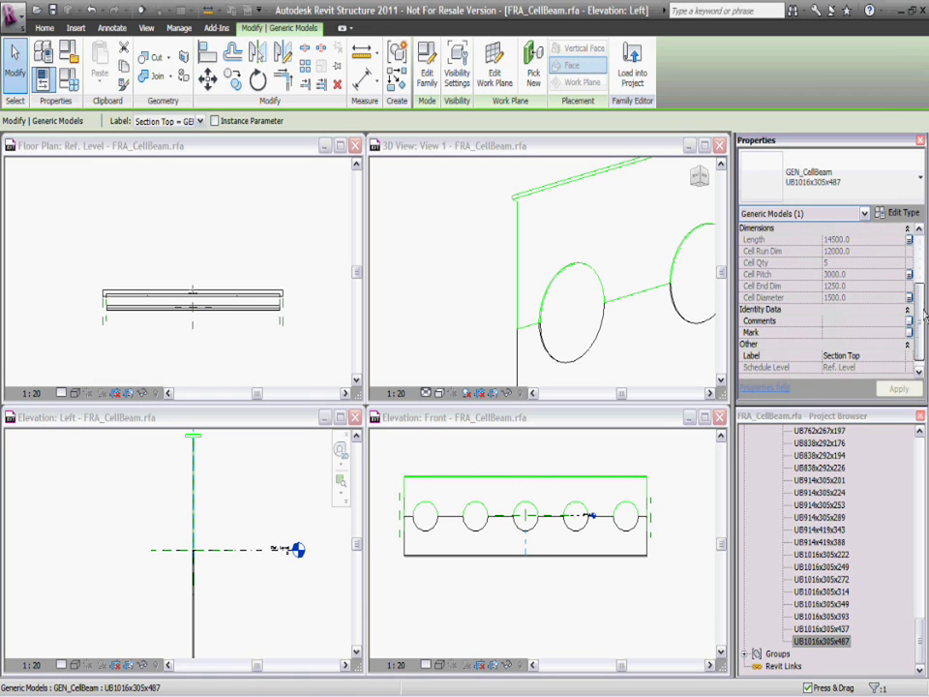
pyautogui.moveTo(924, 315); pyautogui.dragTo(927, 317)
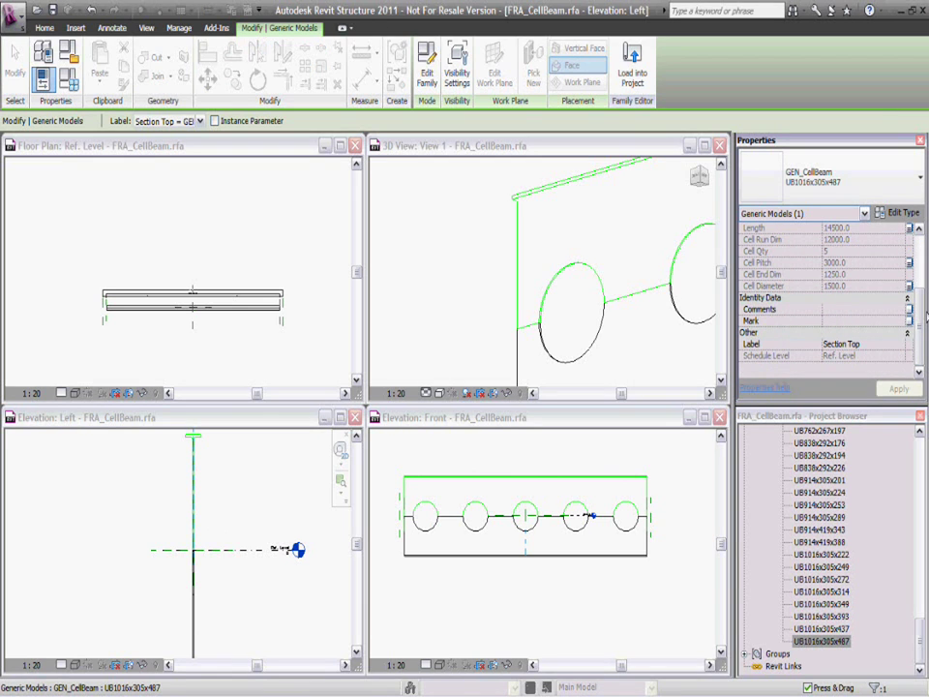
pyautogui.click(228, 528)
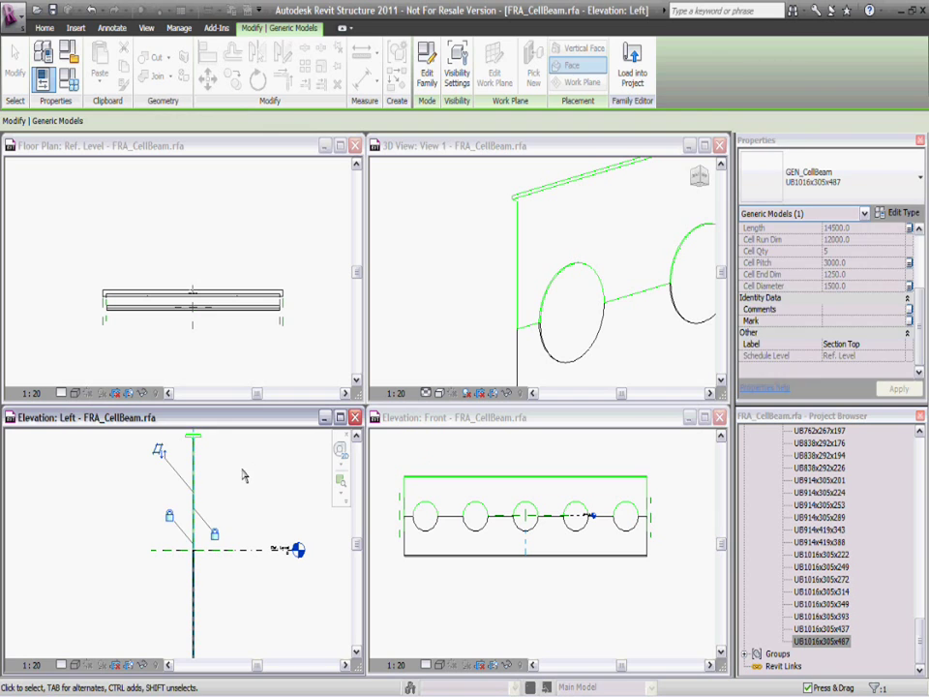
pyautogui.click(253, 473)
pyautogui.hotkey('ctrl', 's')
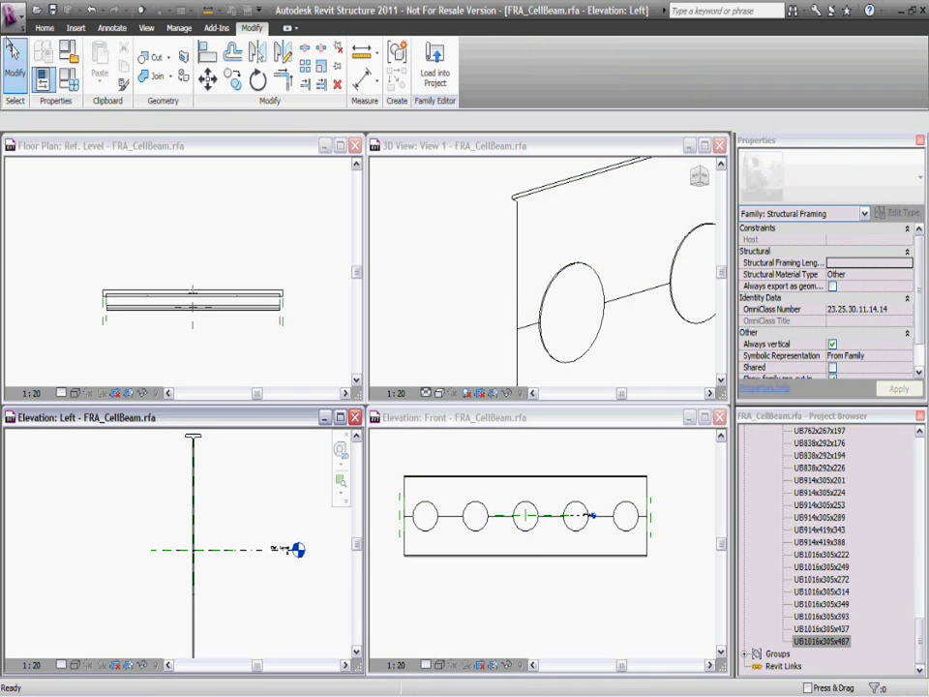
# Open the GEN_CellBeam.rfa family file
pyautogui.click(14, 13)
pyautogui.click(43, 112)
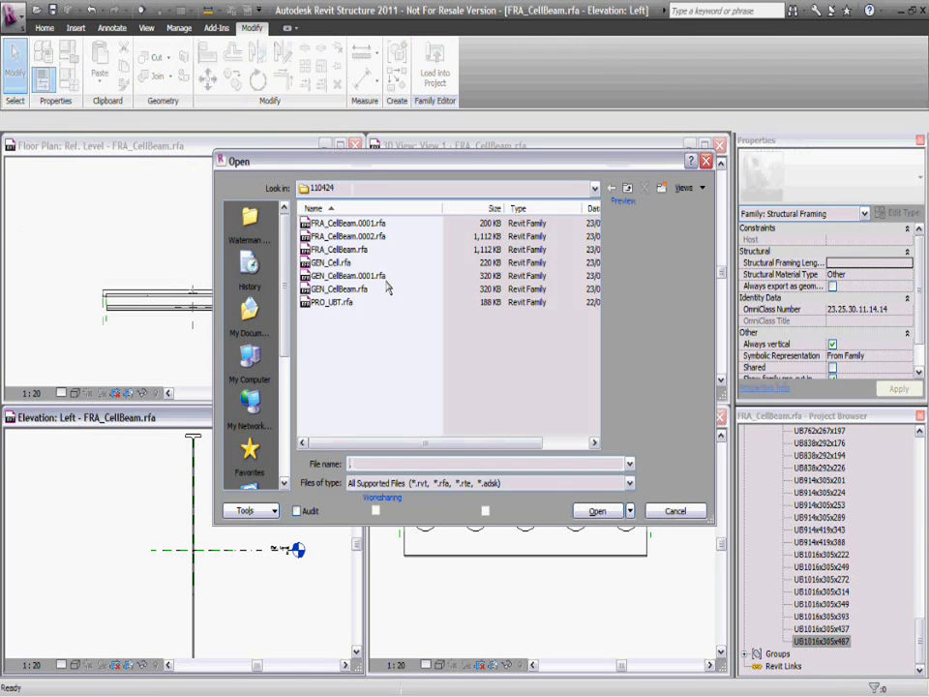
pyautogui.click(339, 288)
pyautogui.click(598, 510)
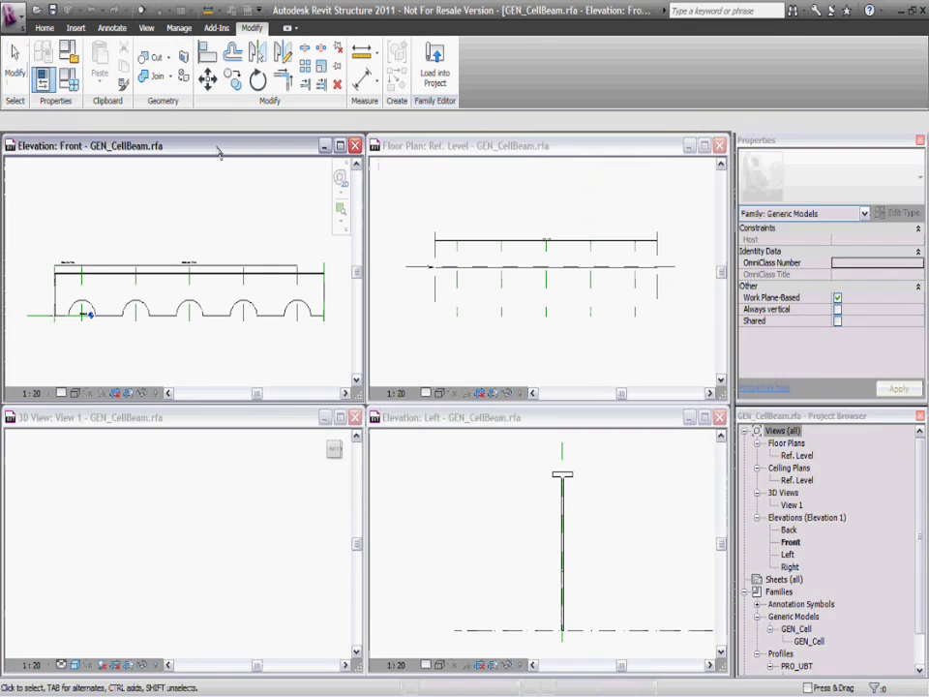
# Change parameter D to an instance parameter in Family Types
pyautogui.click(43, 53)
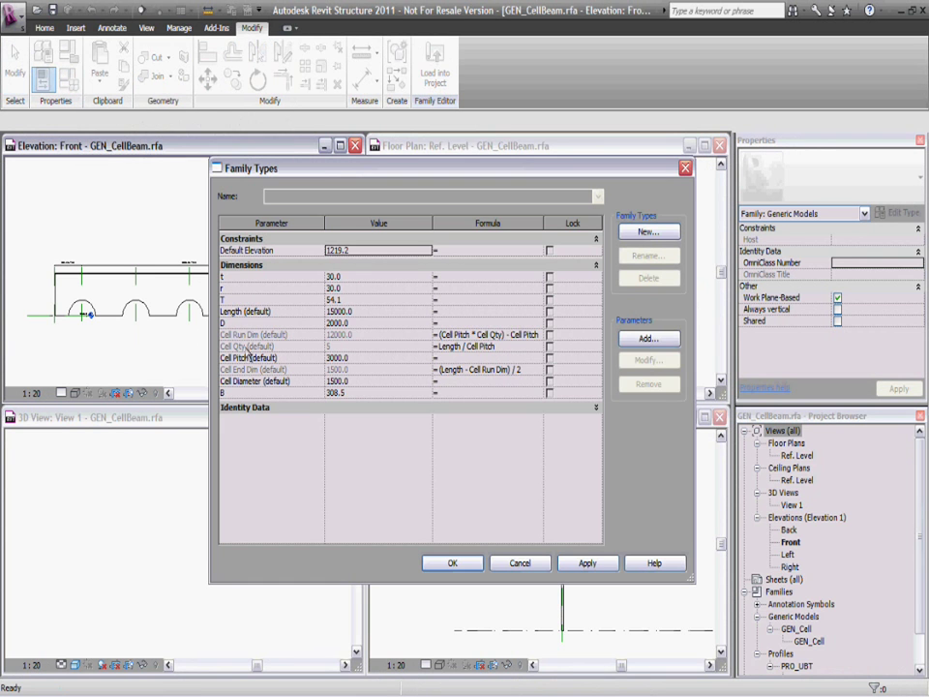
pyautogui.click(647, 360)
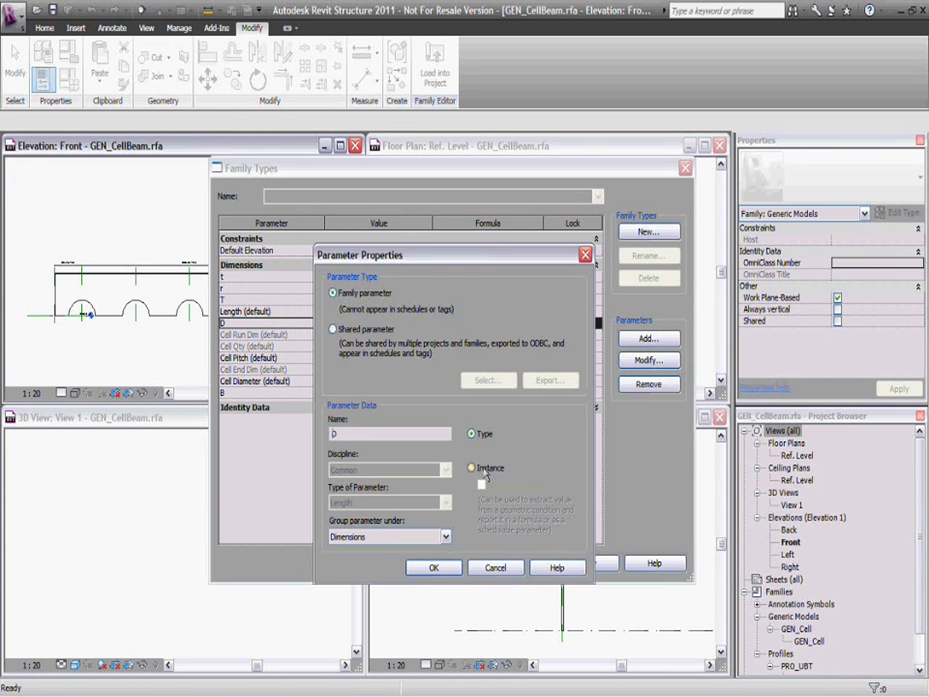
pyautogui.click(472, 468)
pyautogui.click(435, 568)
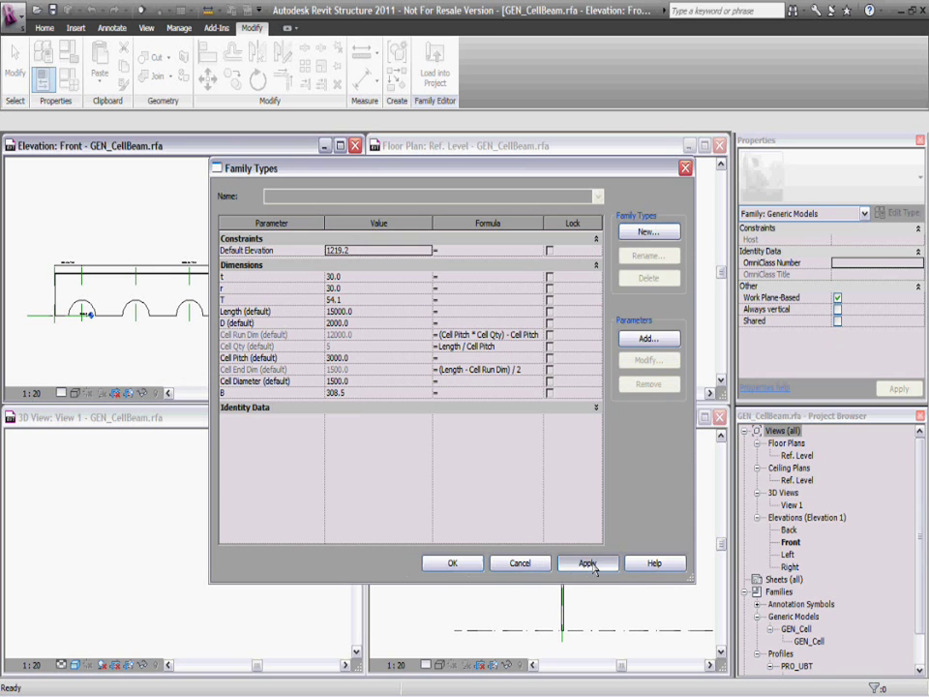
pyautogui.click(464, 566)
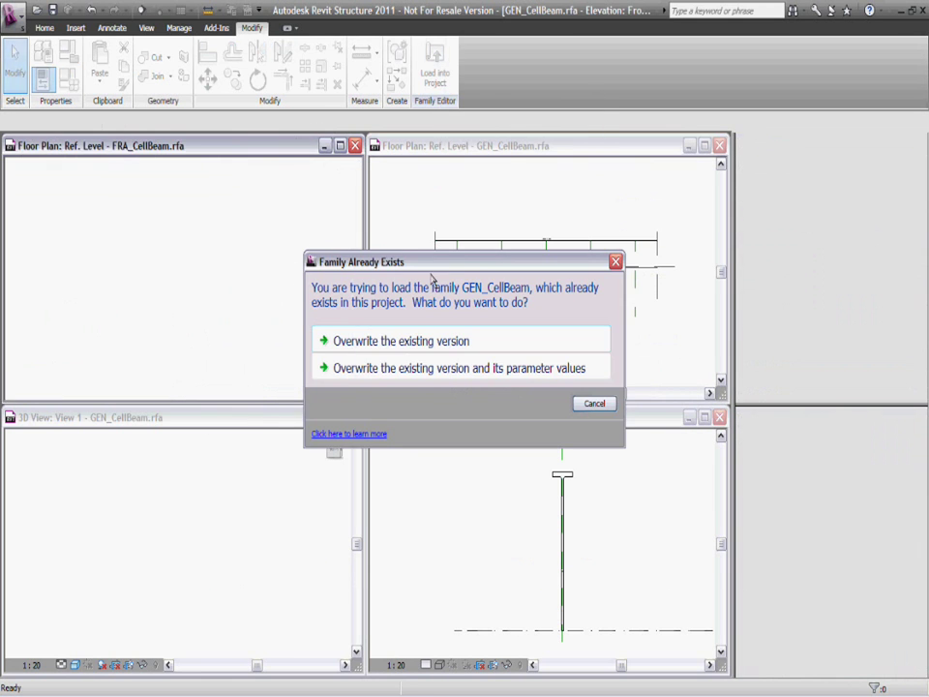
# Overwrite the existing GEN_CellBeam version in FRA_CellBeam
pyautogui.click(416, 338)
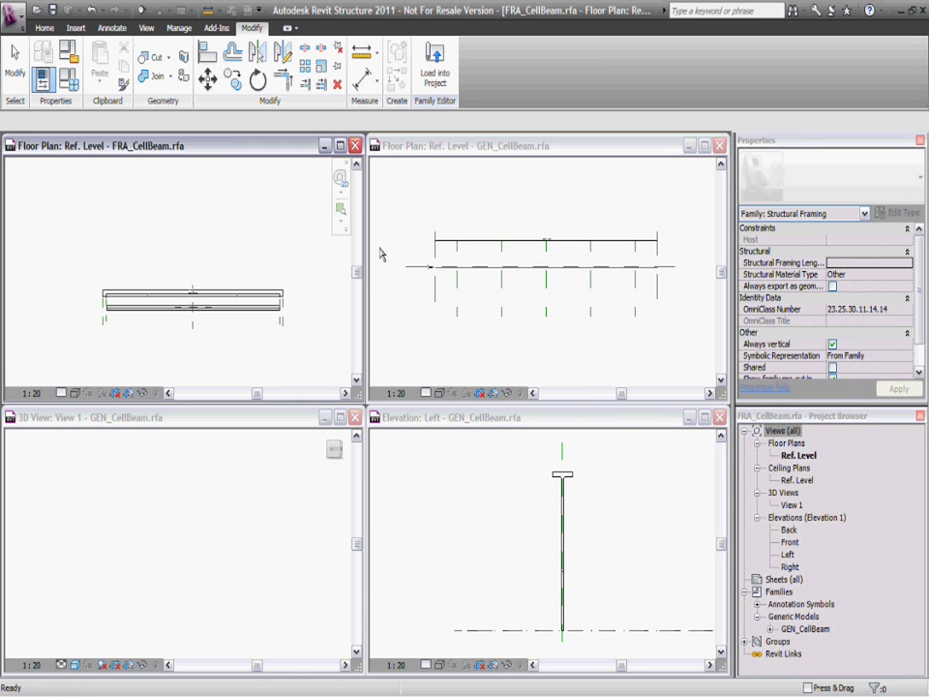
# Close the GEN_CellBeam family, saving its changes
pyautogui.click(427, 191)
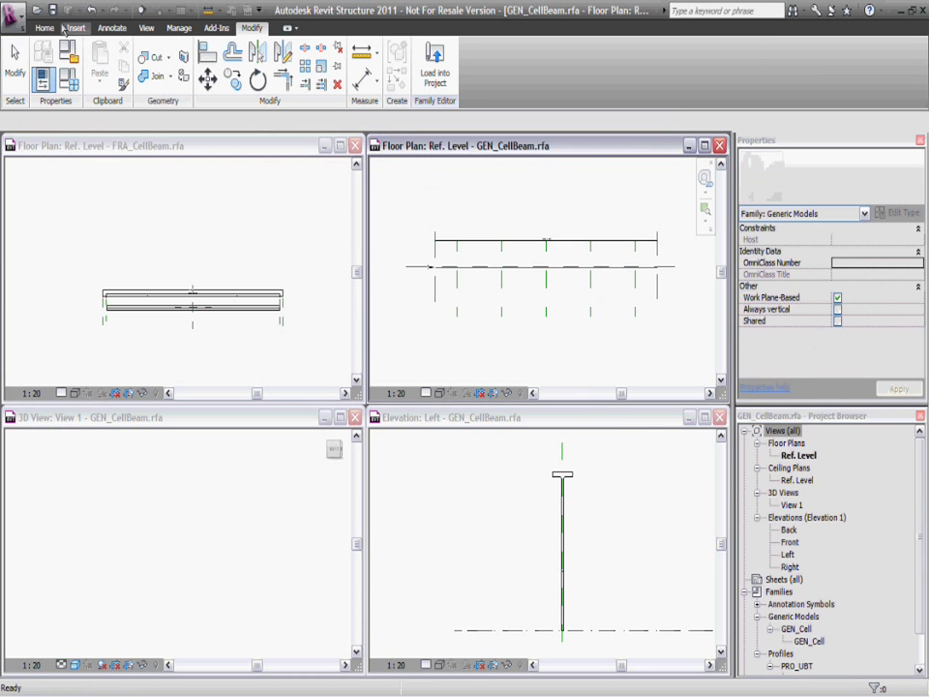
pyautogui.click(14, 15)
pyautogui.press('Escape')
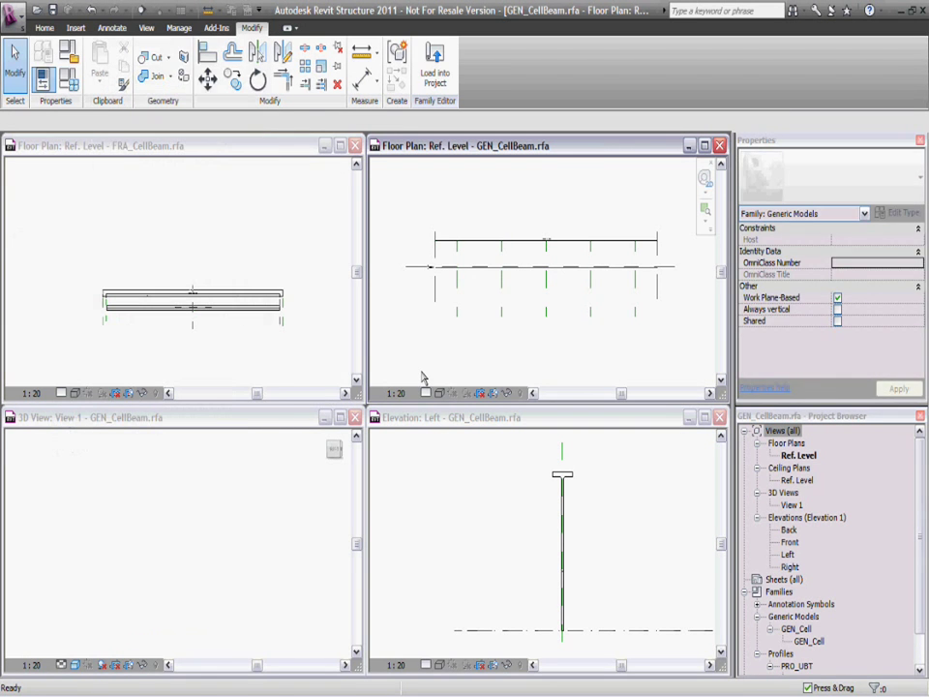
pyautogui.click(499, 373)
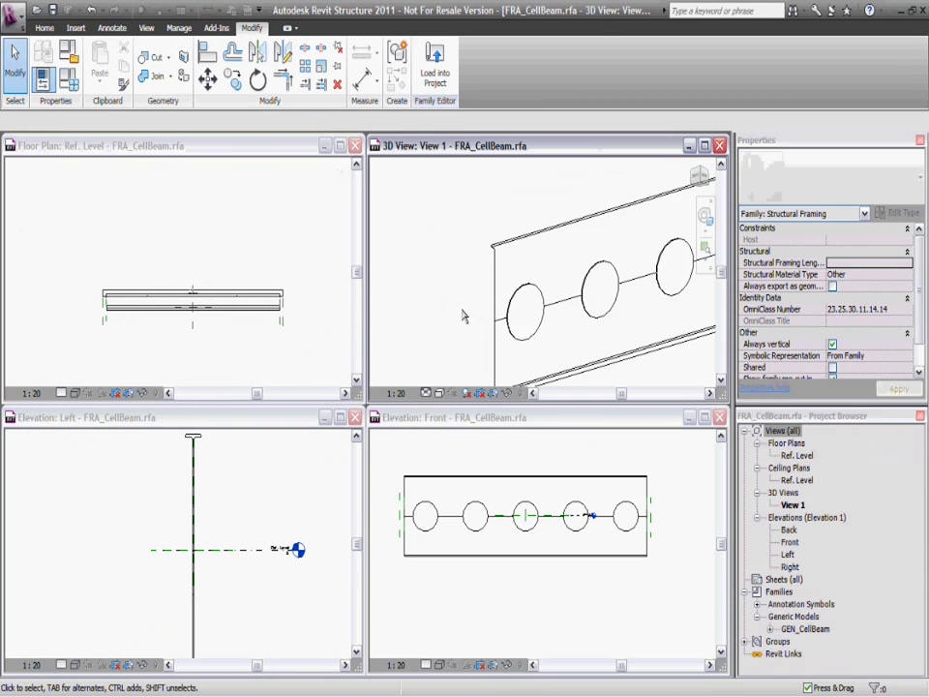
# In FRA_CellBeam, check the nested cell beam's depth D association without linking it
pyautogui.scroll(-3, 464, 317)
pyautogui.click(542, 232)
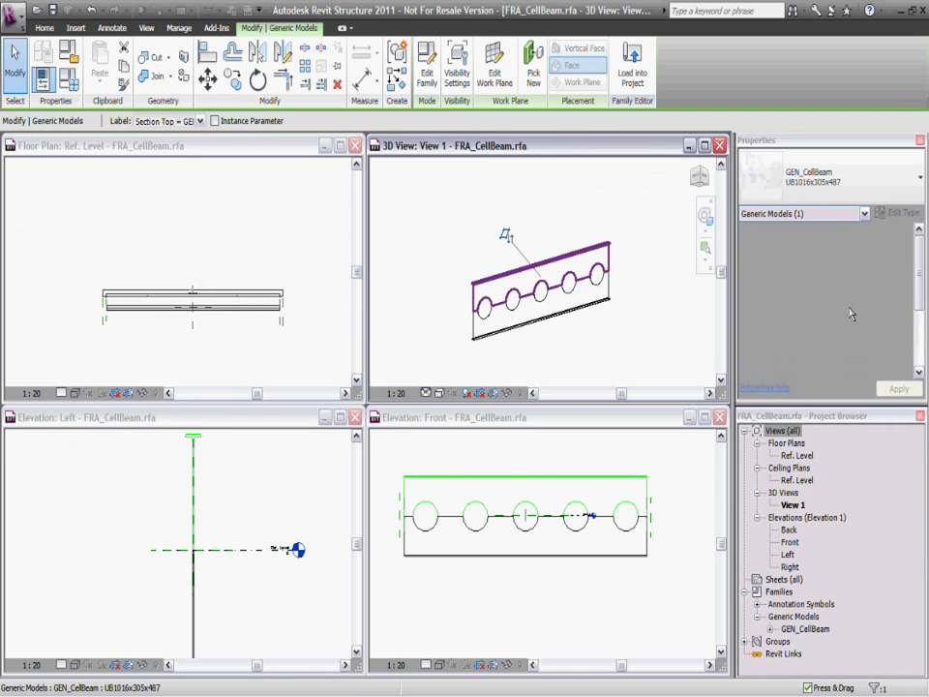
pyautogui.click(909, 322)
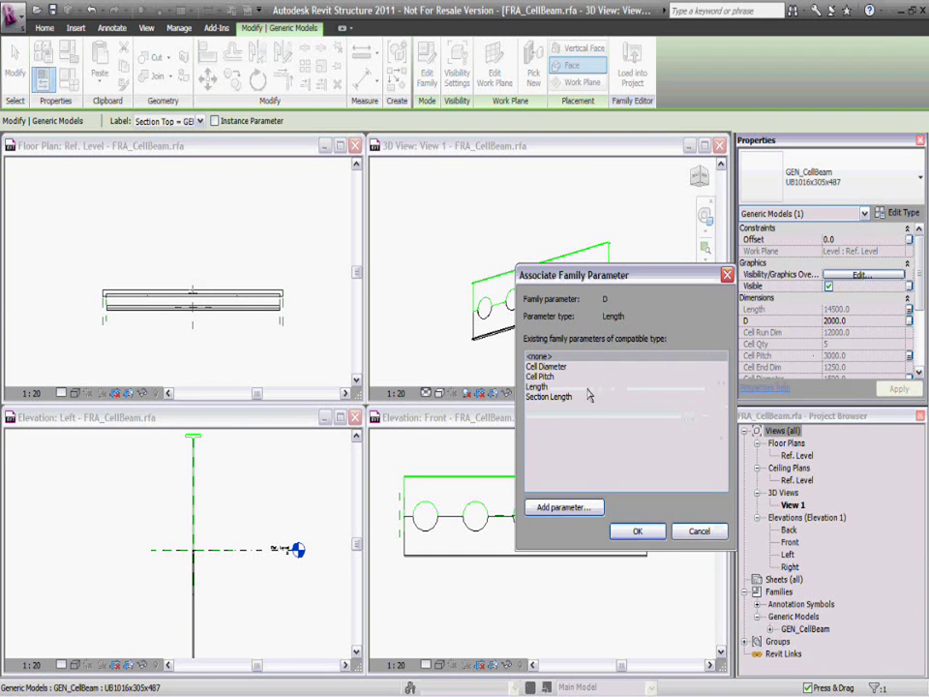
pyautogui.click(699, 532)
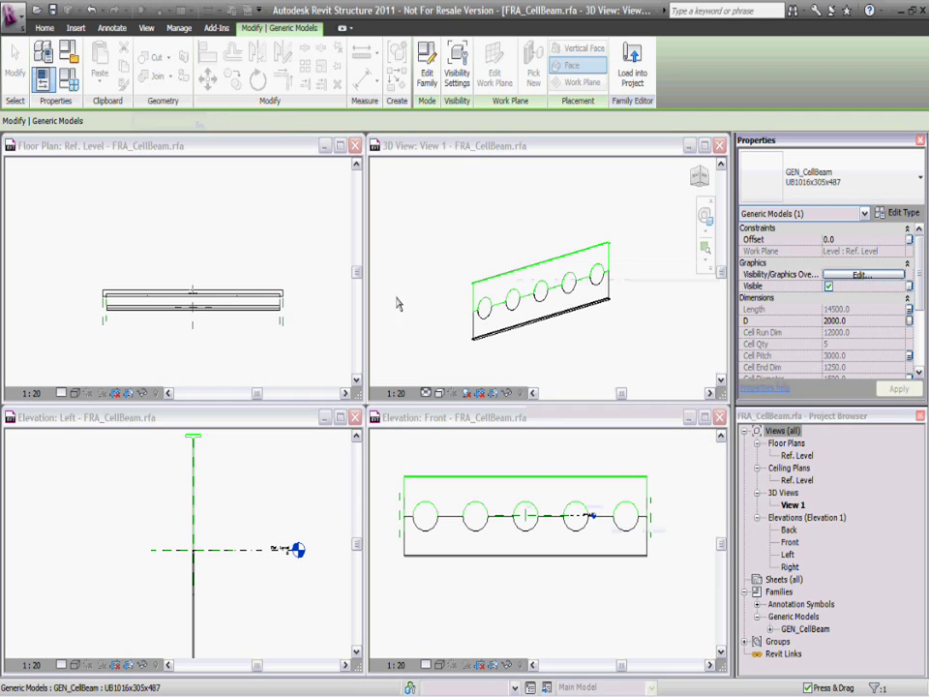
pyautogui.click(504, 235)
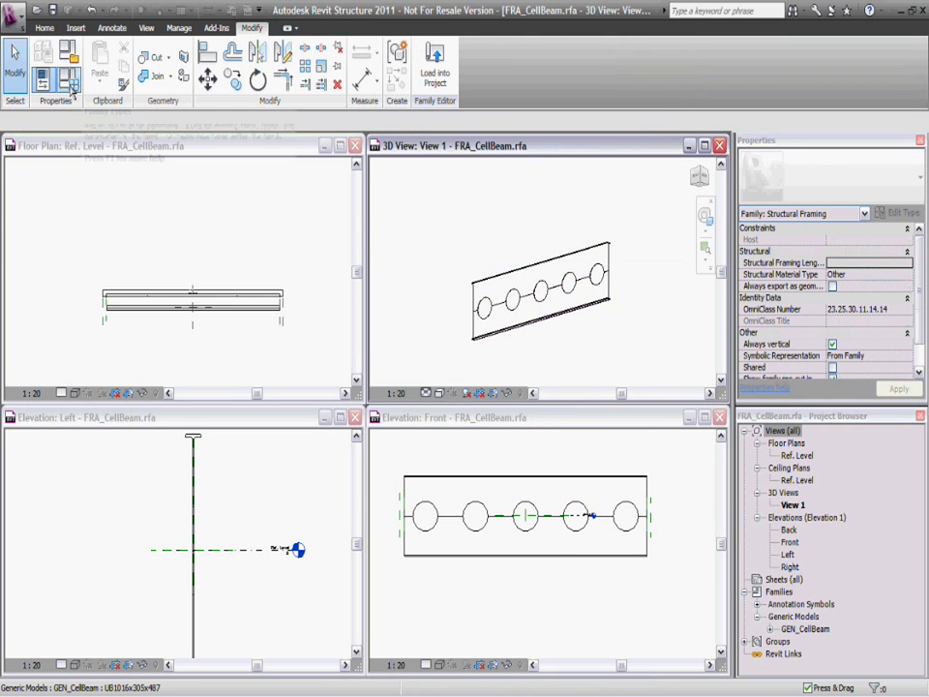
# Add the shared parameter Section Btm Depth to the family types
pyautogui.click(43, 79)
pyautogui.click(648, 338)
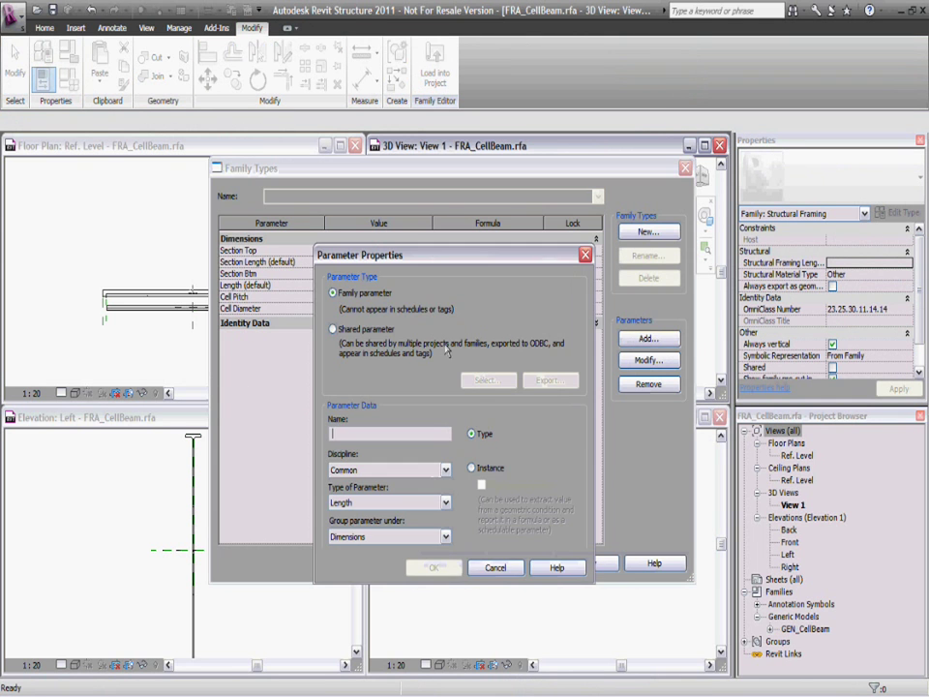
pyautogui.click(353, 331)
pyautogui.click(487, 379)
pyautogui.click(372, 400)
pyautogui.click(432, 550)
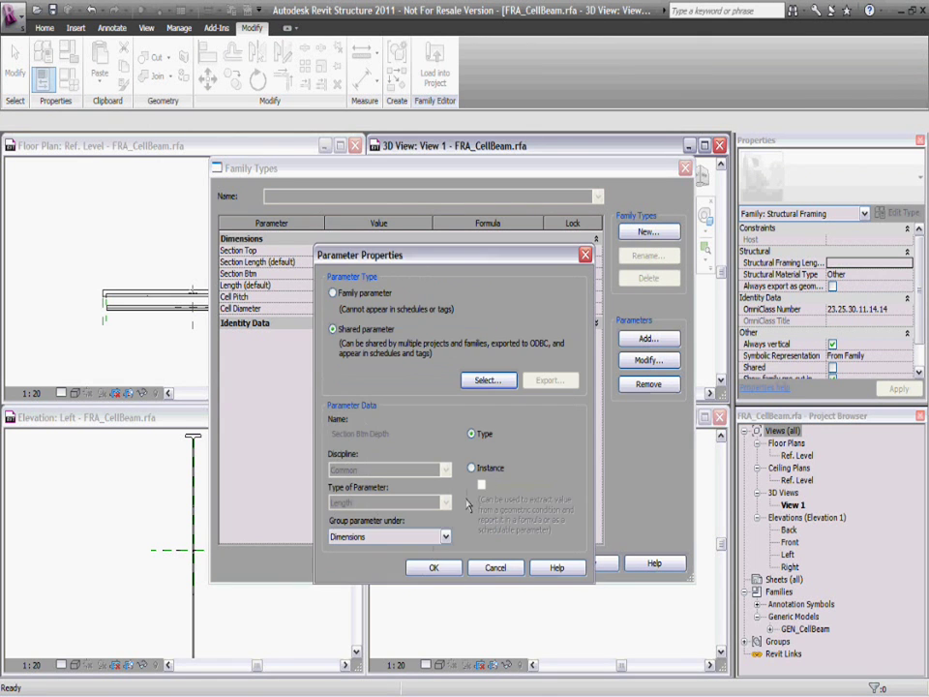
pyautogui.click(433, 567)
# Add the shared parameter Section Top Depth to the family types
pyautogui.click(636, 338)
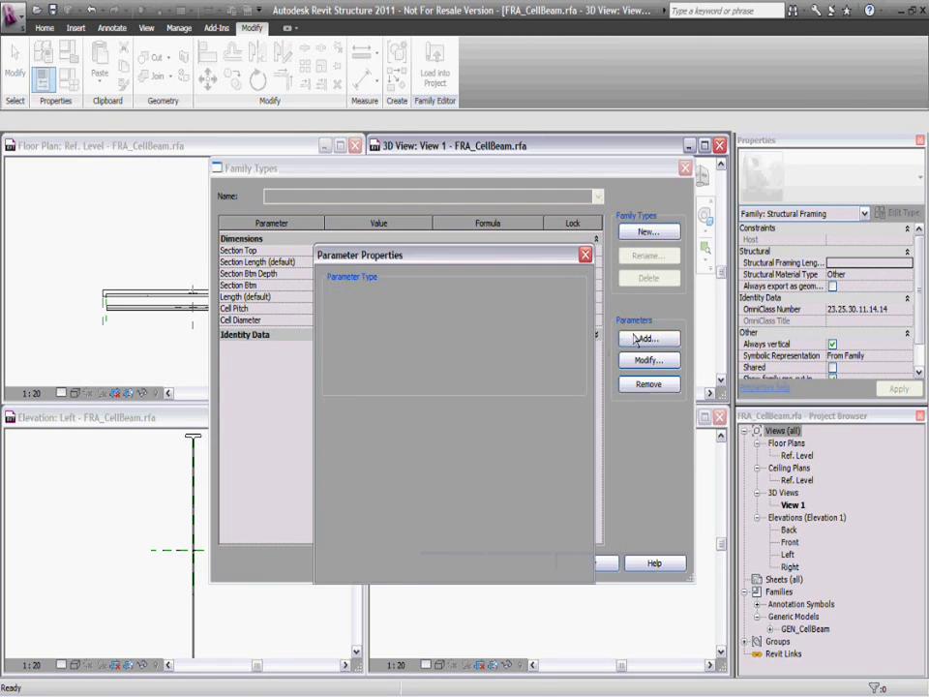
pyautogui.click(334, 325)
pyautogui.click(486, 379)
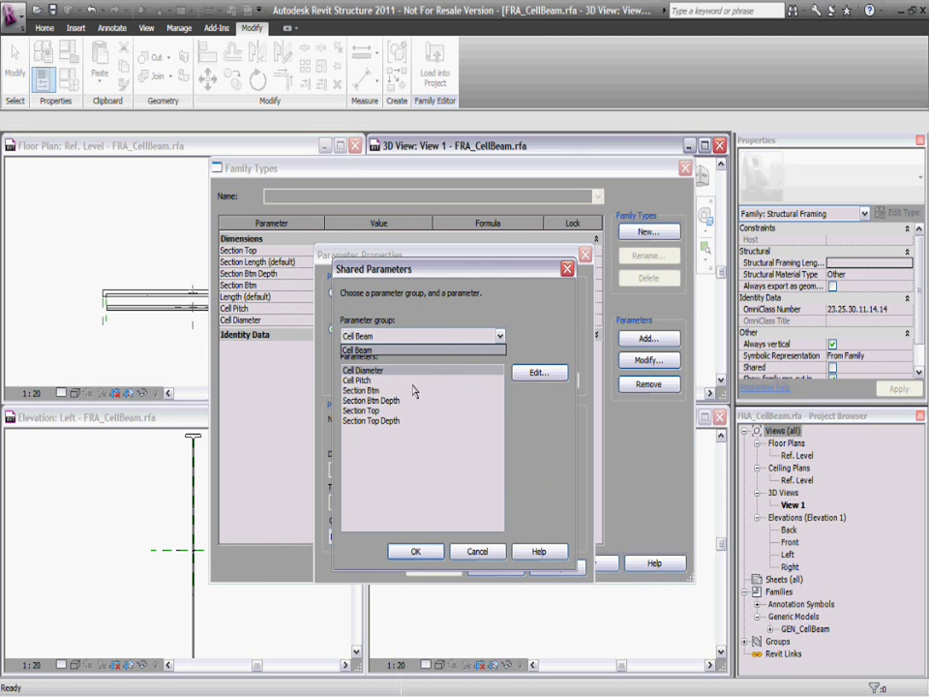
pyautogui.click(372, 420)
pyautogui.click(419, 551)
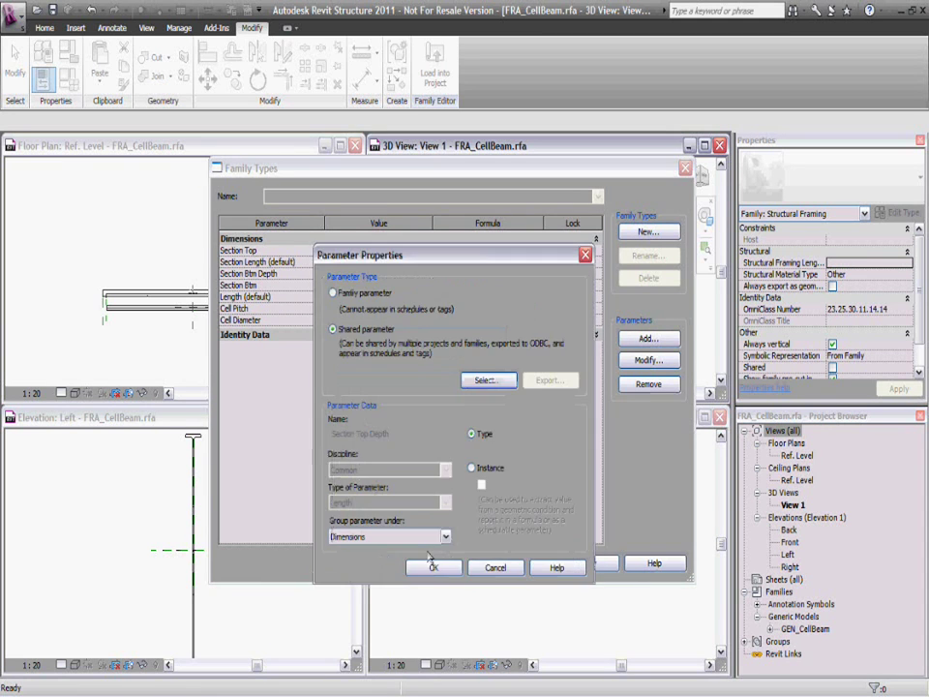
pyautogui.click(434, 567)
# Set Section Top Depth and Section Btm Depth both to 2000 and apply
pyautogui.click(358, 250)
pyautogui.write('2000')
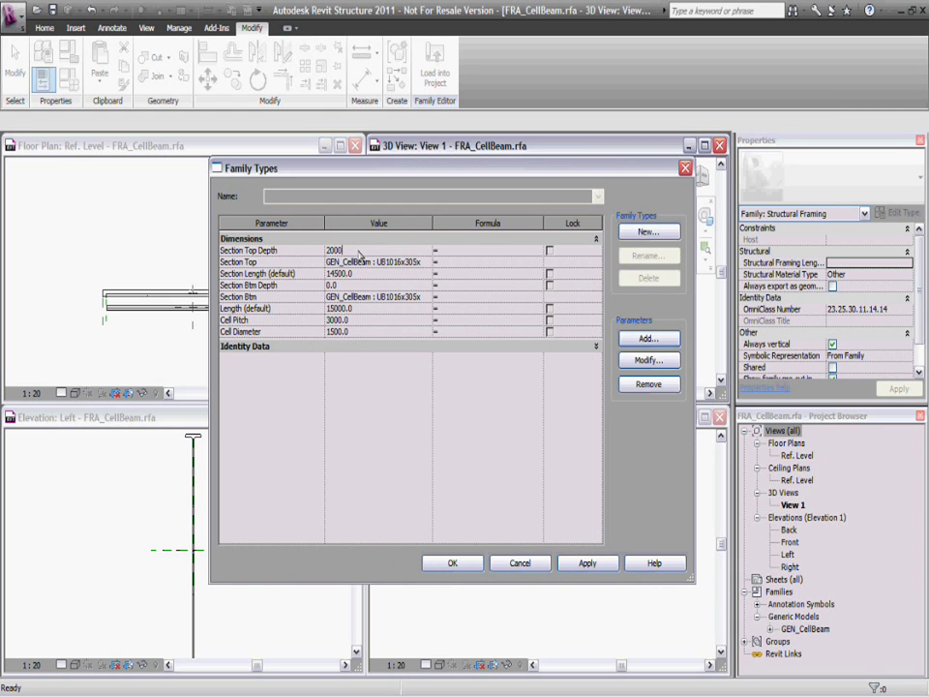
pyautogui.click(366, 286)
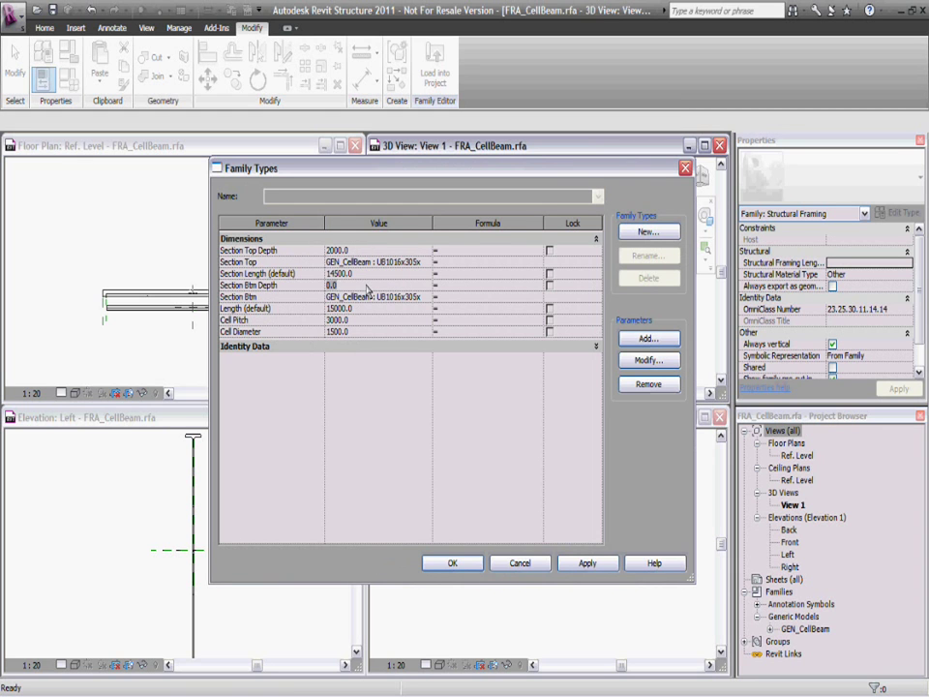
pyautogui.write('2000')
pyautogui.press('Return')
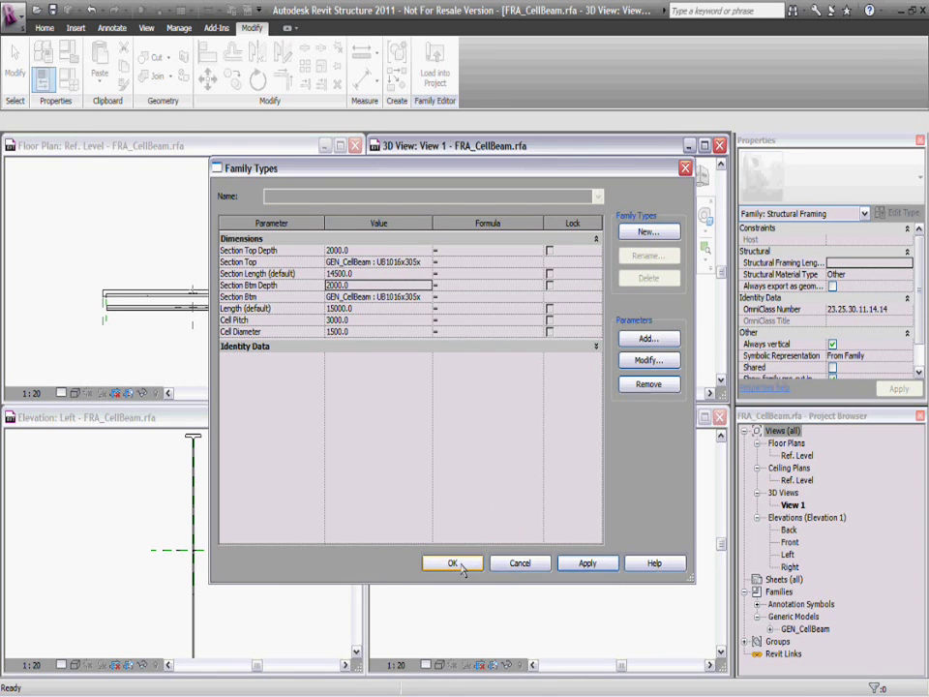
pyautogui.click(452, 564)
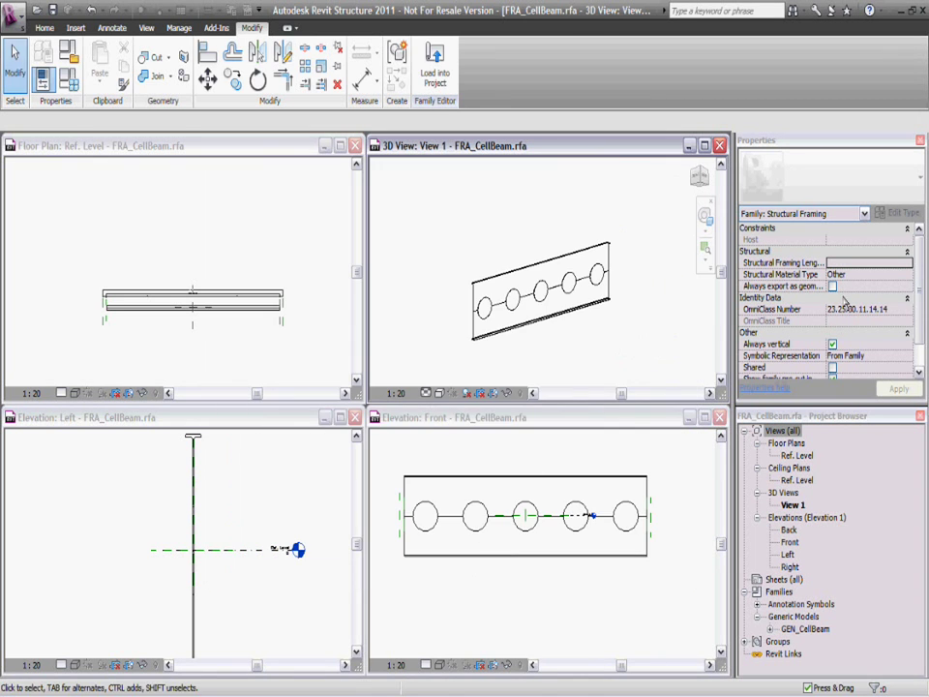
# Link the top nested beam's depth D to Section Top Depth
pyautogui.click(540, 279)
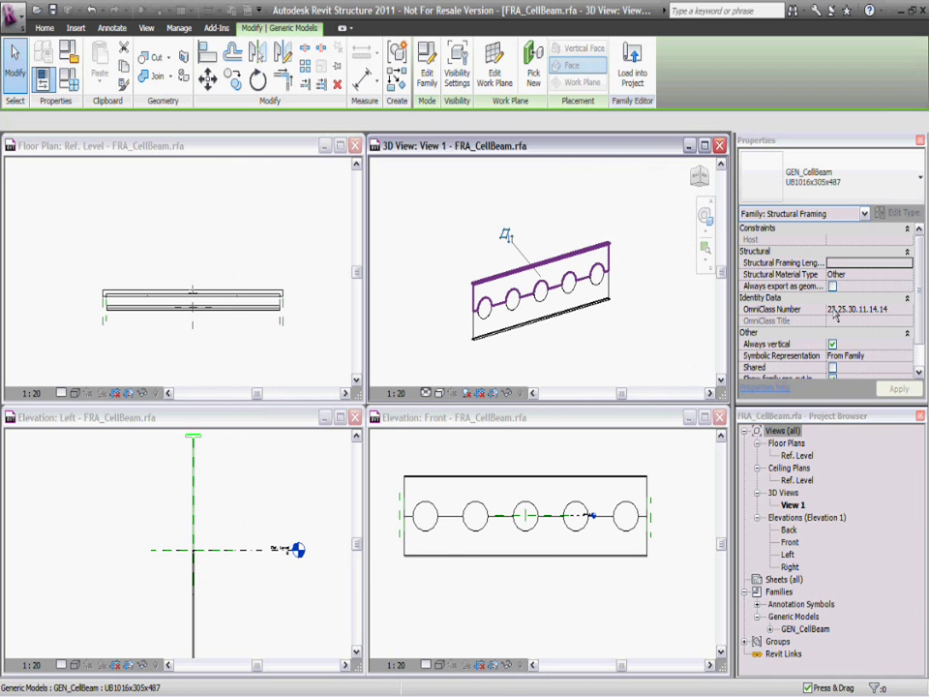
pyautogui.click(910, 322)
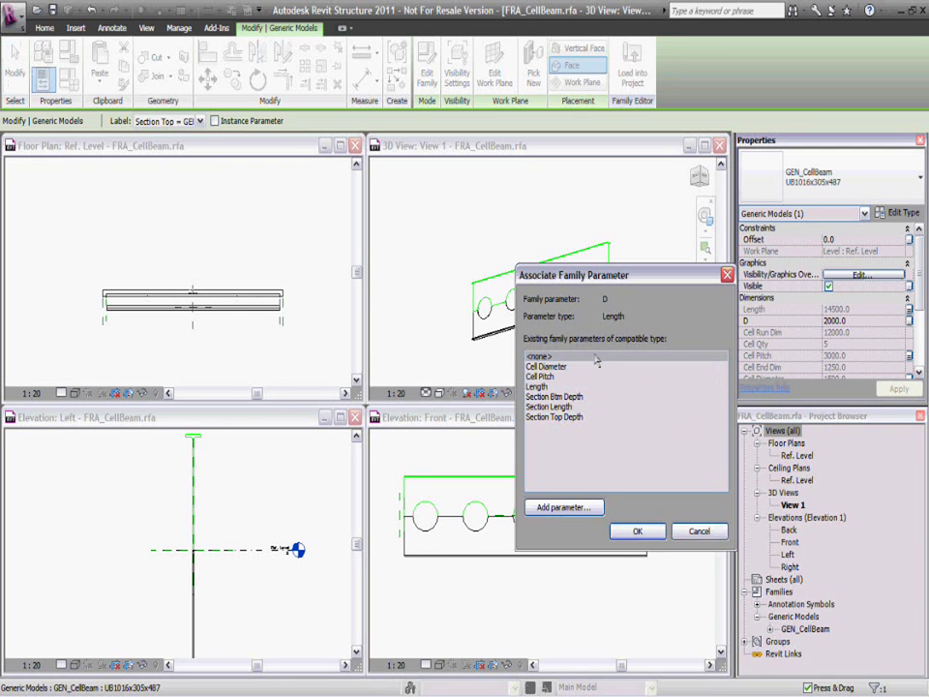
pyautogui.click(557, 416)
pyautogui.click(639, 532)
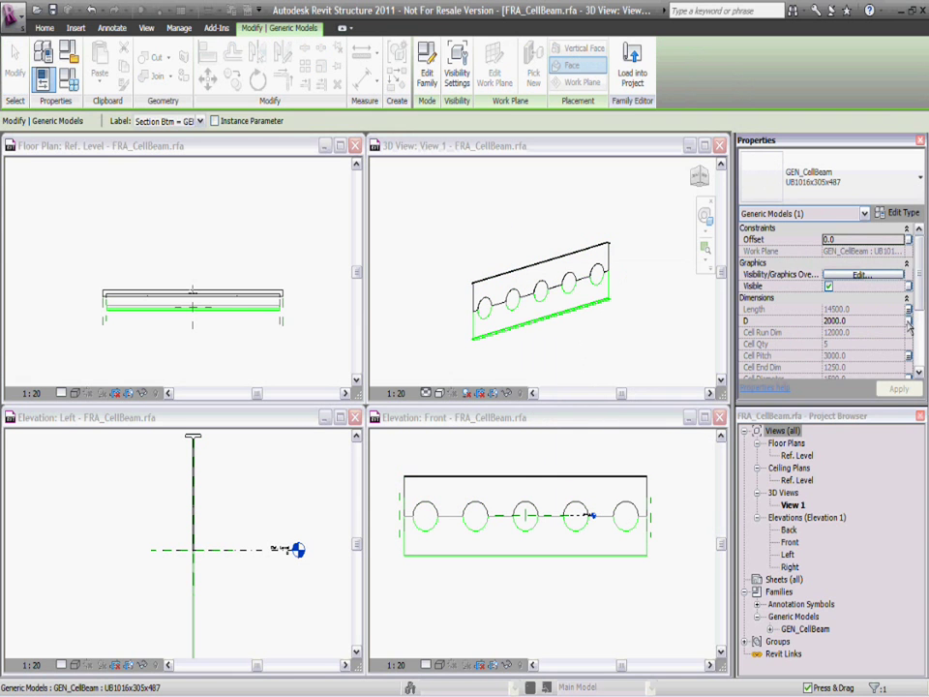
# Link the bottom beam's depth D to Section Btm Depth and save FRA_CellBeam
pyautogui.click(909, 321)
pyautogui.click(554, 397)
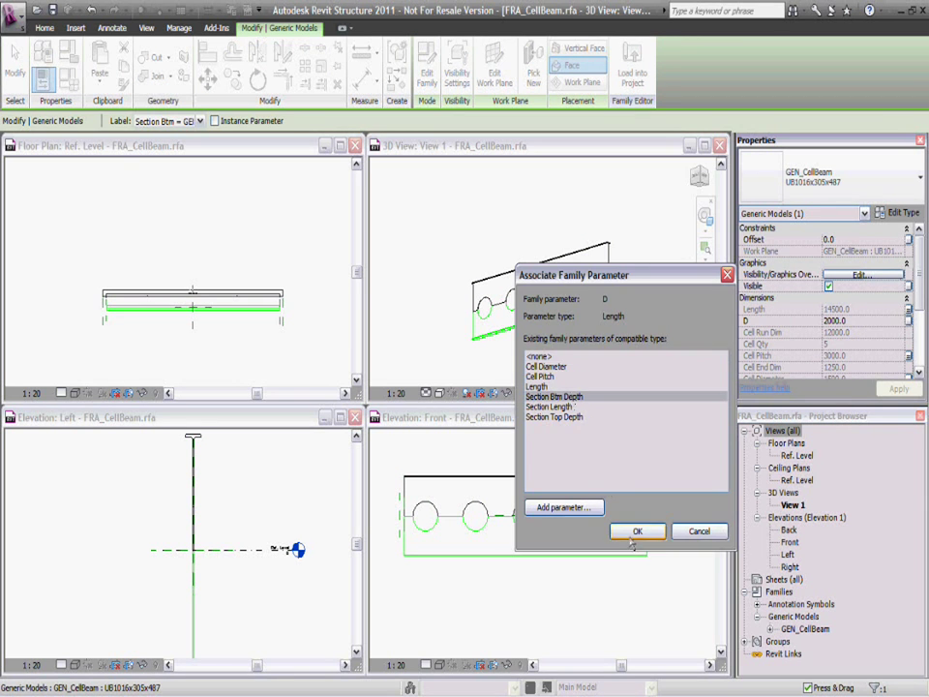
pyautogui.click(641, 533)
pyautogui.click(562, 352)
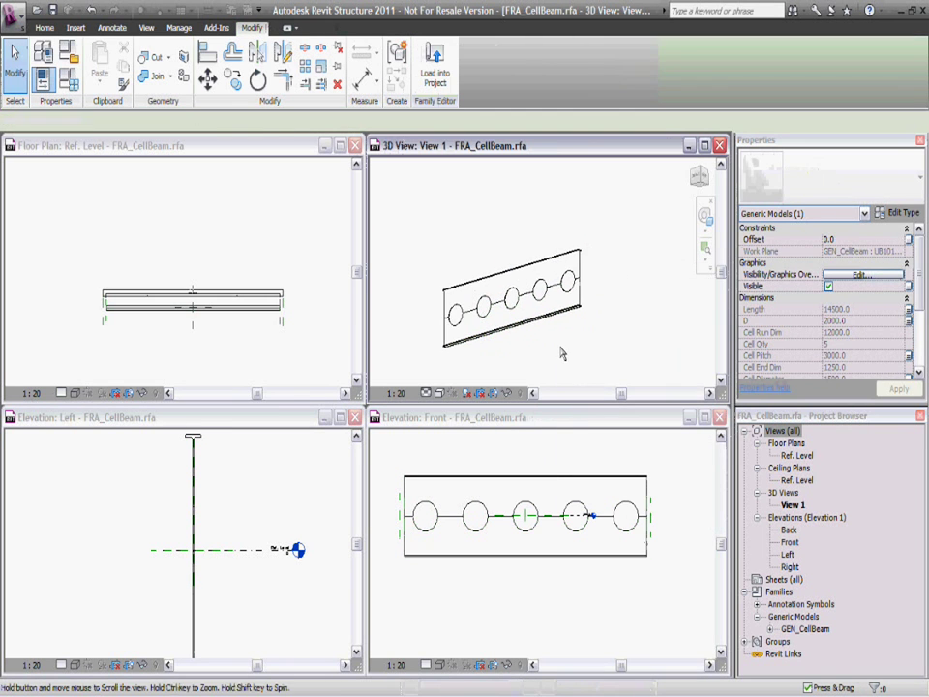
pyautogui.keyDown('shift'); pyautogui.moveTo(562, 353); pyautogui.dragTo(542, 320, button='middle'); pyautogui.keyUp('shift')
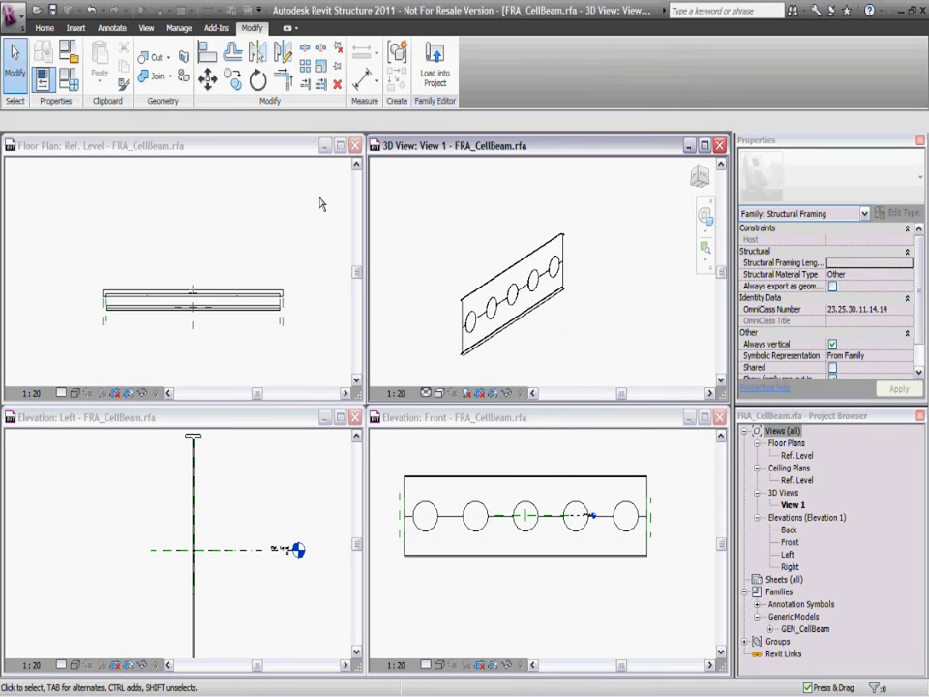
pyautogui.click(53, 10)
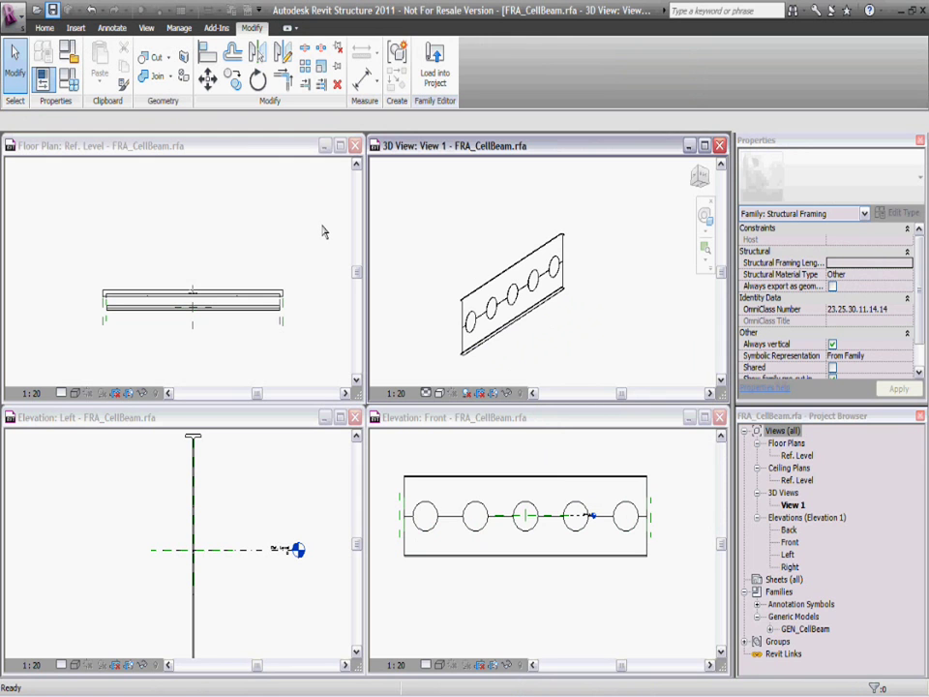